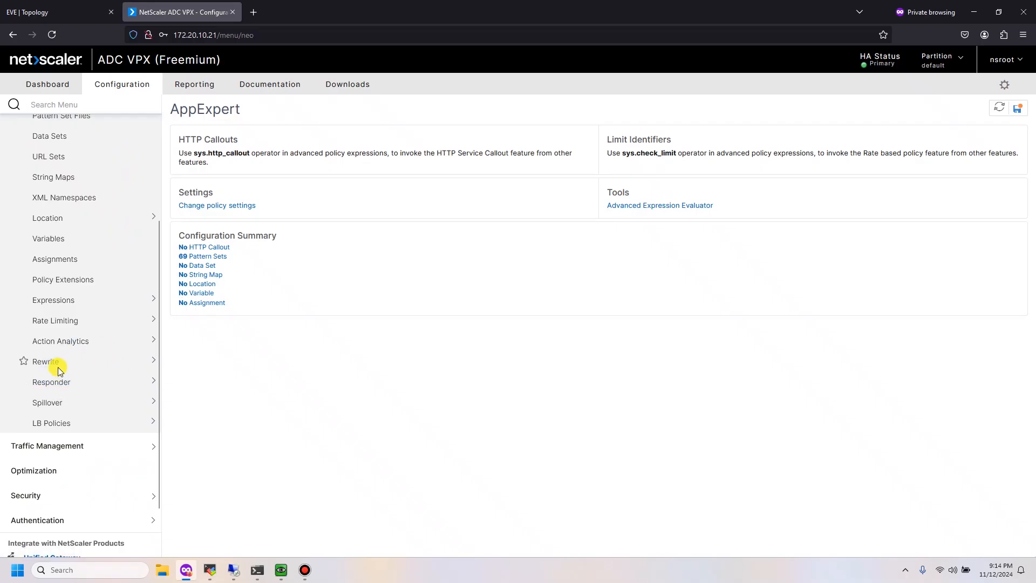
# Open the AppExpert Responder actions list, checking the Responder policies and the lab network topology for context.
pyautogui.click(67, 383)
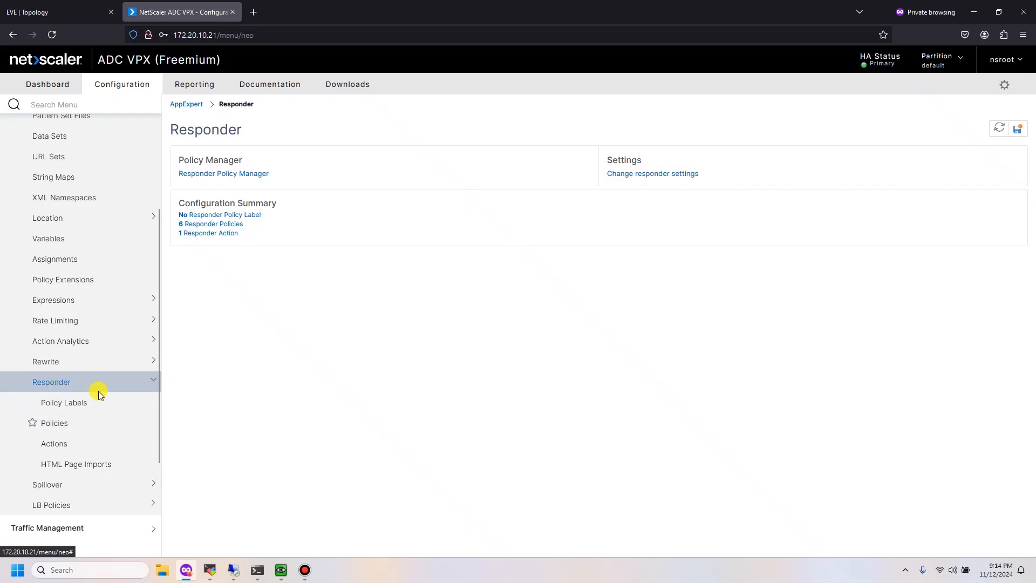
pyautogui.click(63, 447)
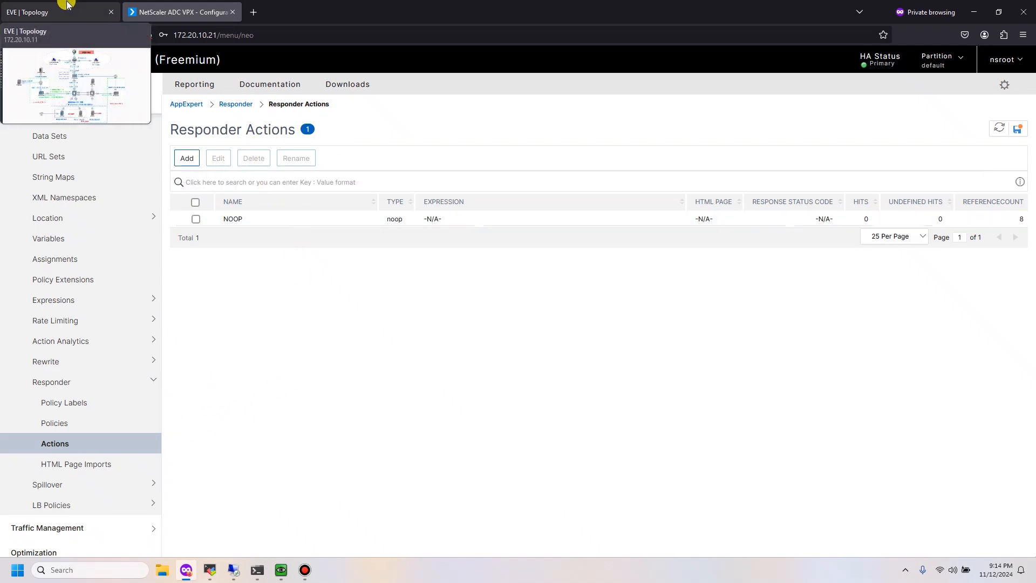
pyautogui.click(19, 8)
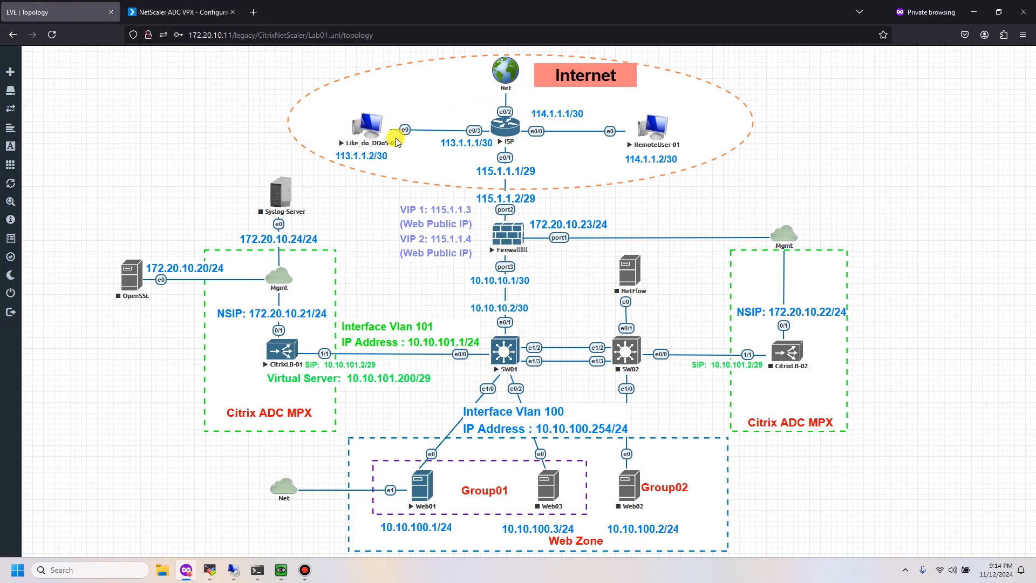
pyautogui.click(183, 11)
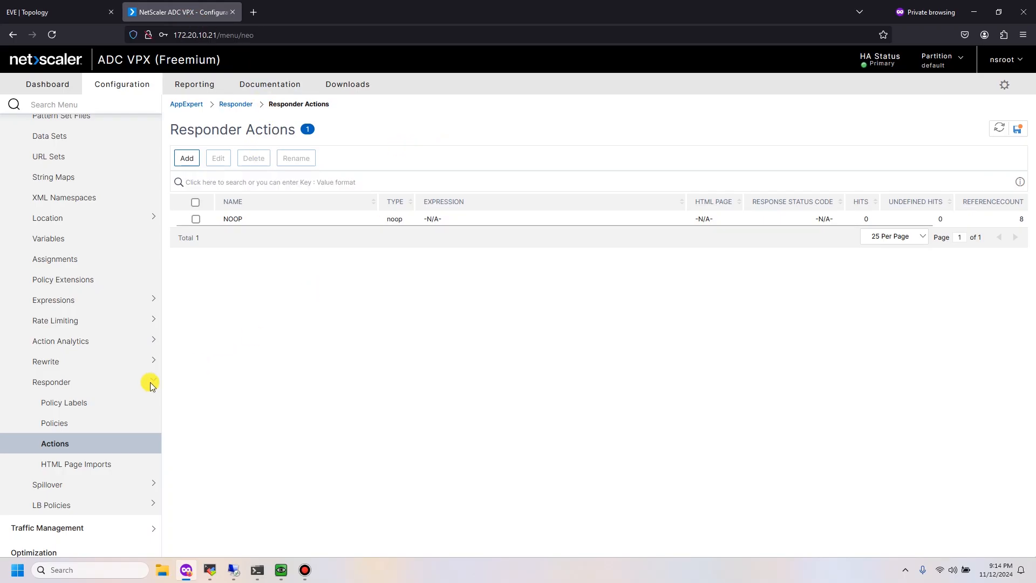
pyautogui.click(102, 423)
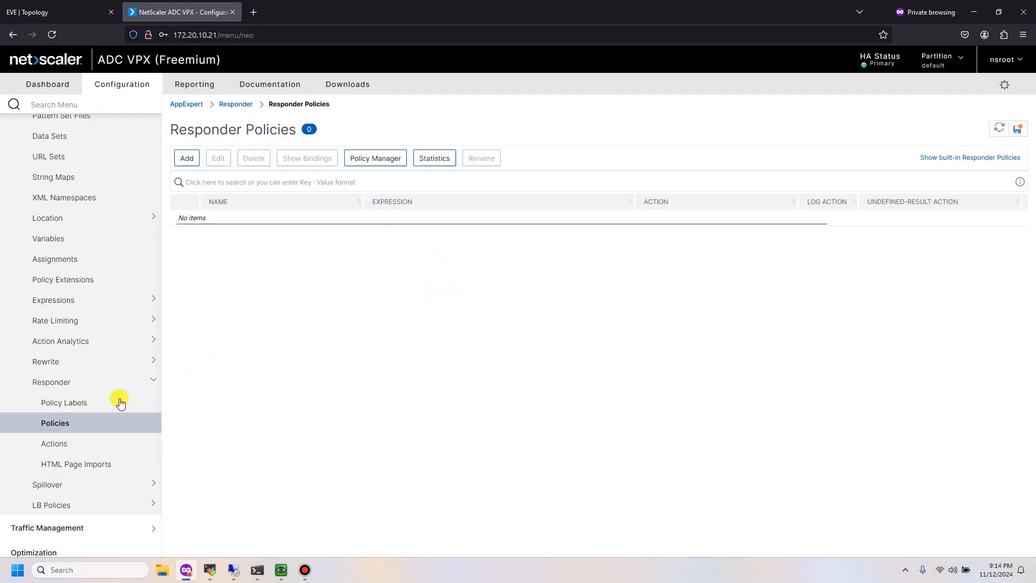
pyautogui.click(92, 439)
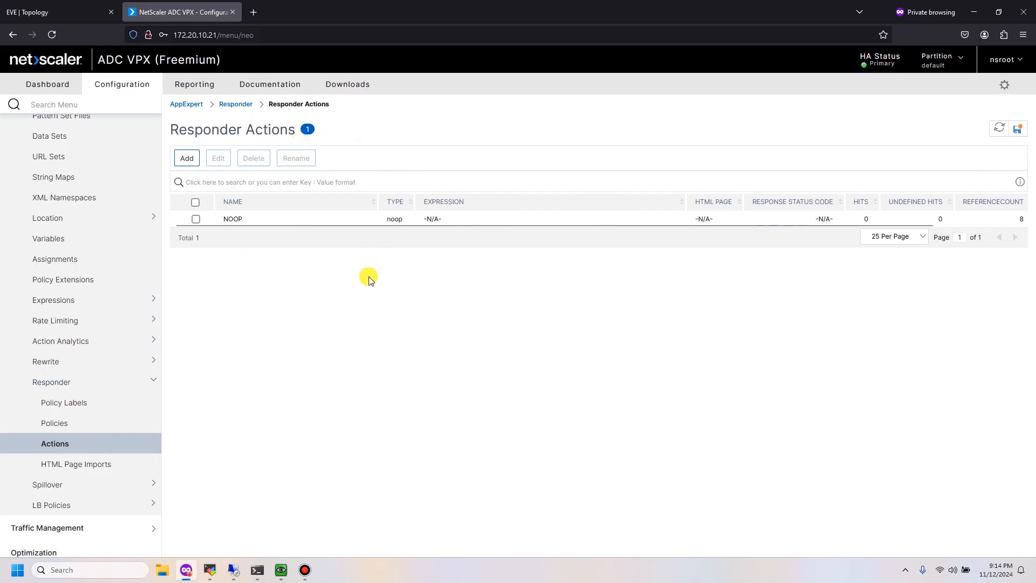
pyautogui.click(77, 5)
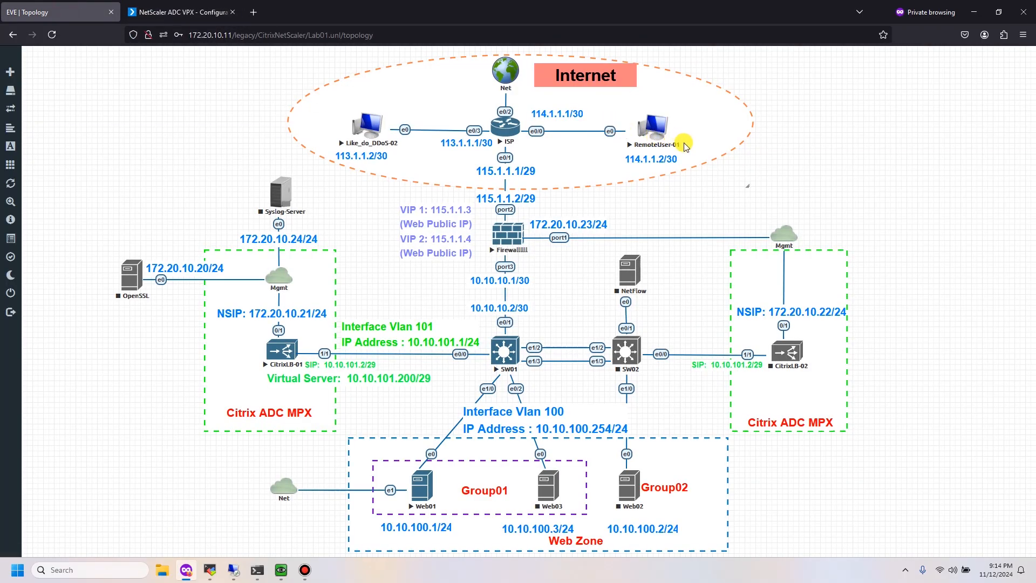
pyautogui.click(211, 13)
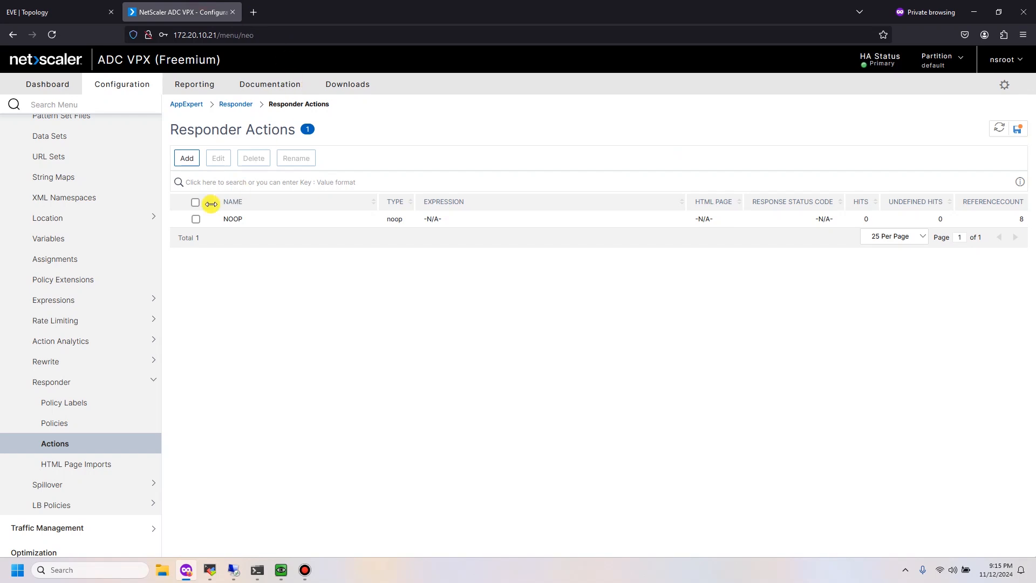
# Start a new responder action named Action-En-Lang with the type Redirect.
pyautogui.click(196, 164)
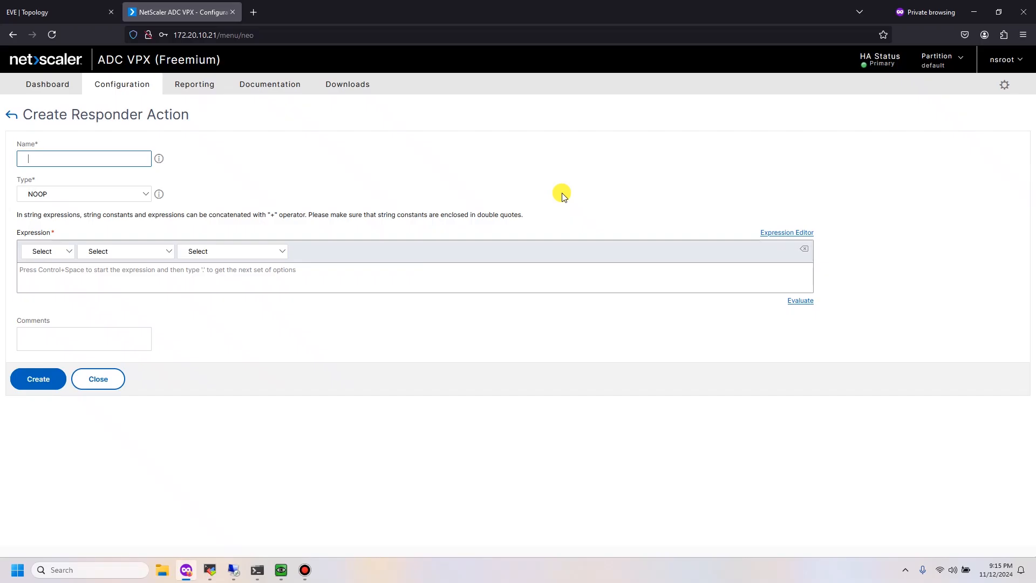
pyautogui.write('Action-En-Lan')
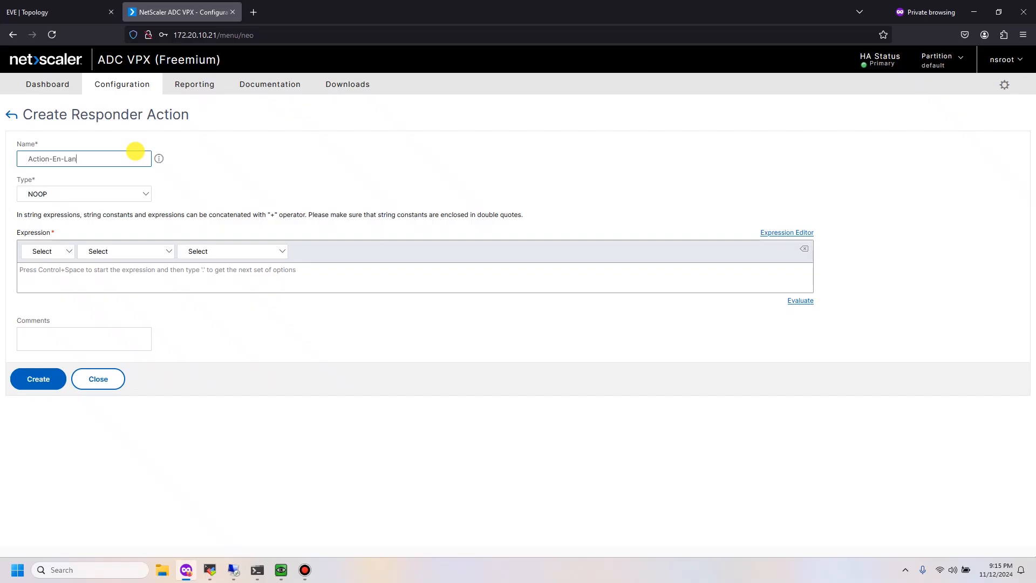
pyautogui.write('g')
pyautogui.click(66, 194)
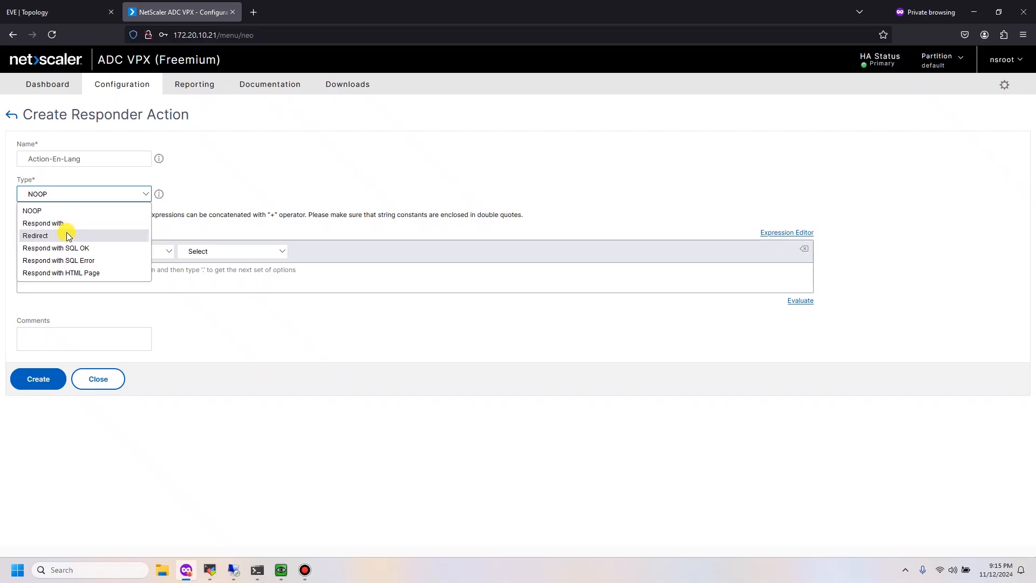
pyautogui.click(85, 237)
pyautogui.click(107, 275)
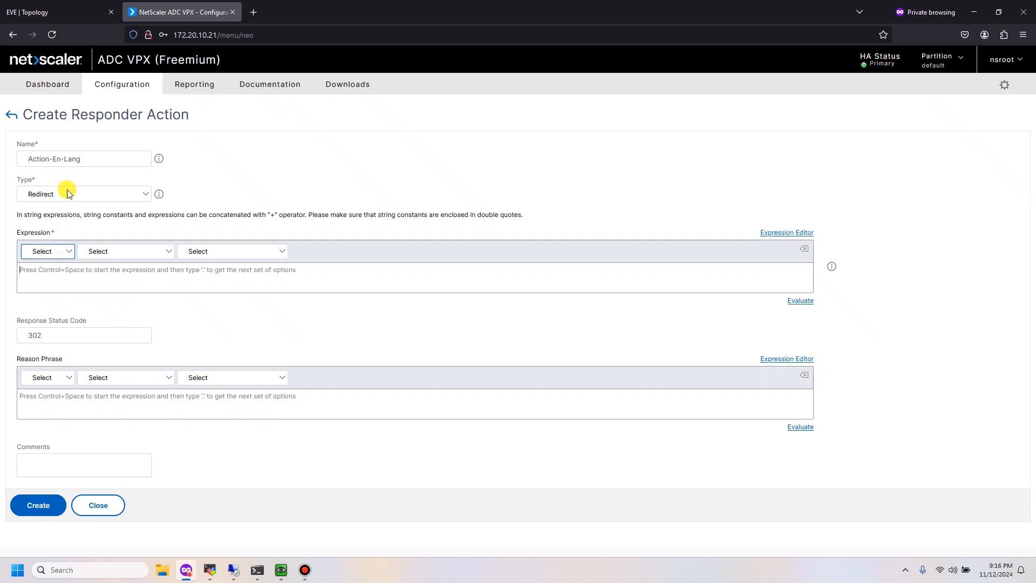
pyautogui.click(78, 162)
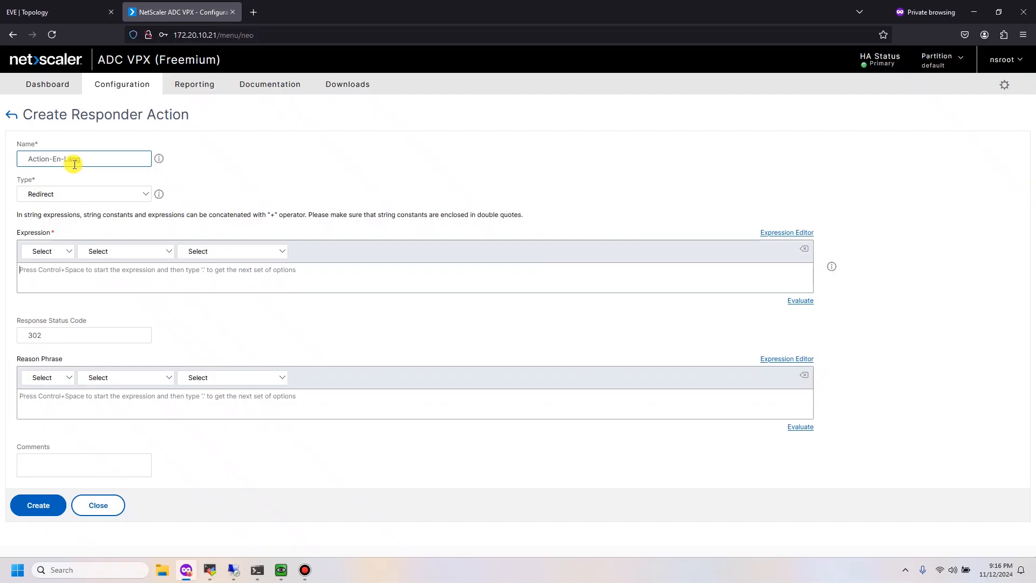
pyautogui.write('"ht')
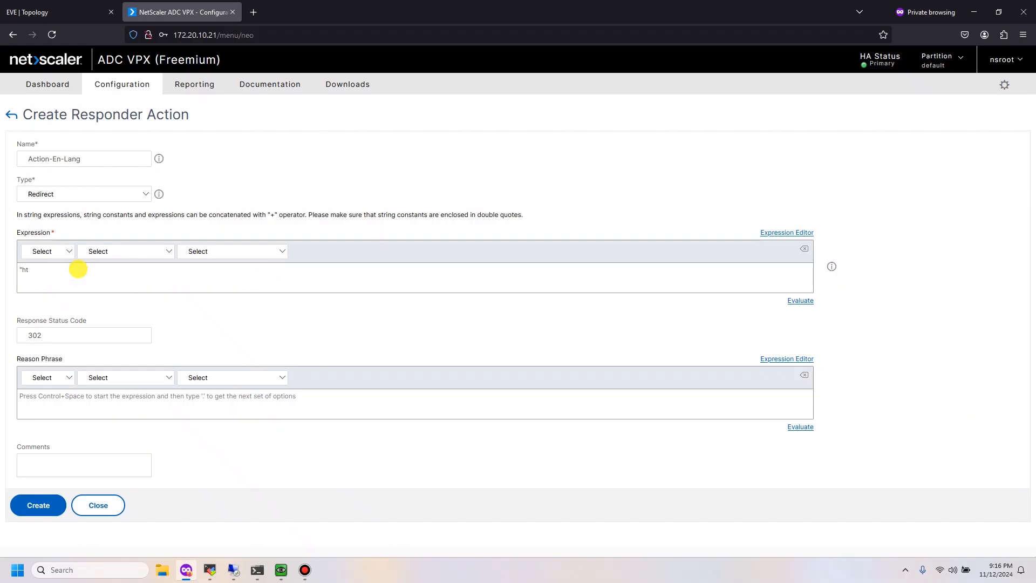
pyautogui.write('ttp')
pyautogui.write('s:/')
pyautogui.write('/network')
pyautogui.write('i')
pyautogui.write('r.local')
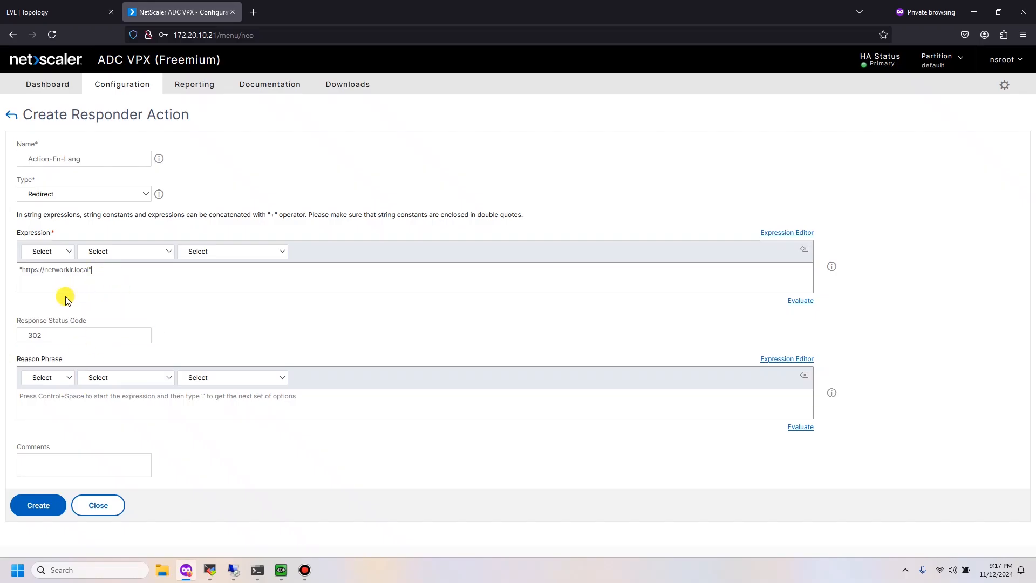
pyautogui.click(45, 507)
# Start another redirect action based on the English one and name it Action-Fr-Lang.
pyautogui.click(186, 158)
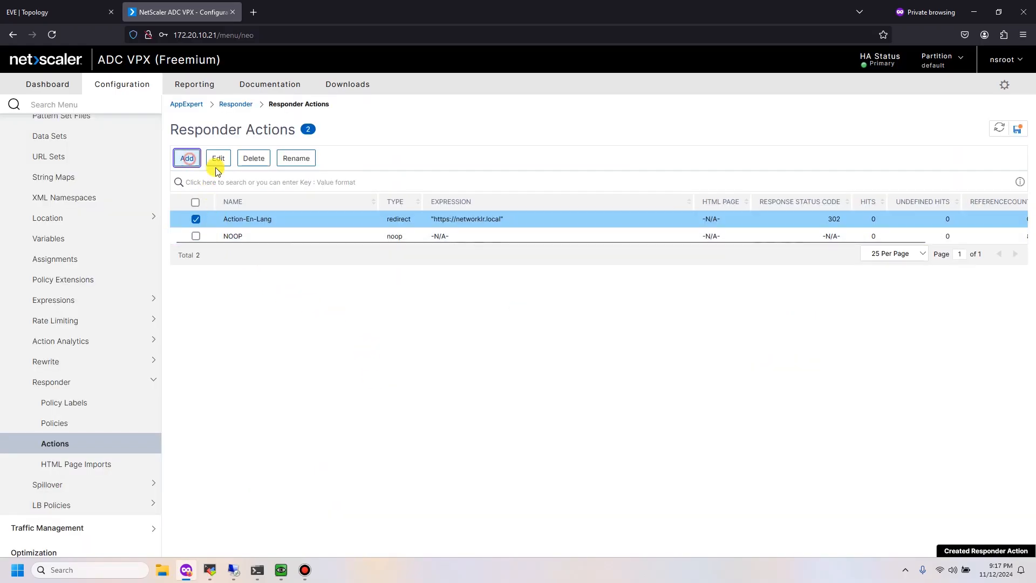
pyautogui.click(63, 159)
pyautogui.press('BackSpace')
pyautogui.press('BackSpace')
pyautogui.press('BackSpace')
pyautogui.write('FR-')
pyautogui.press('BackSpace')
pyautogui.write('r-Lang')
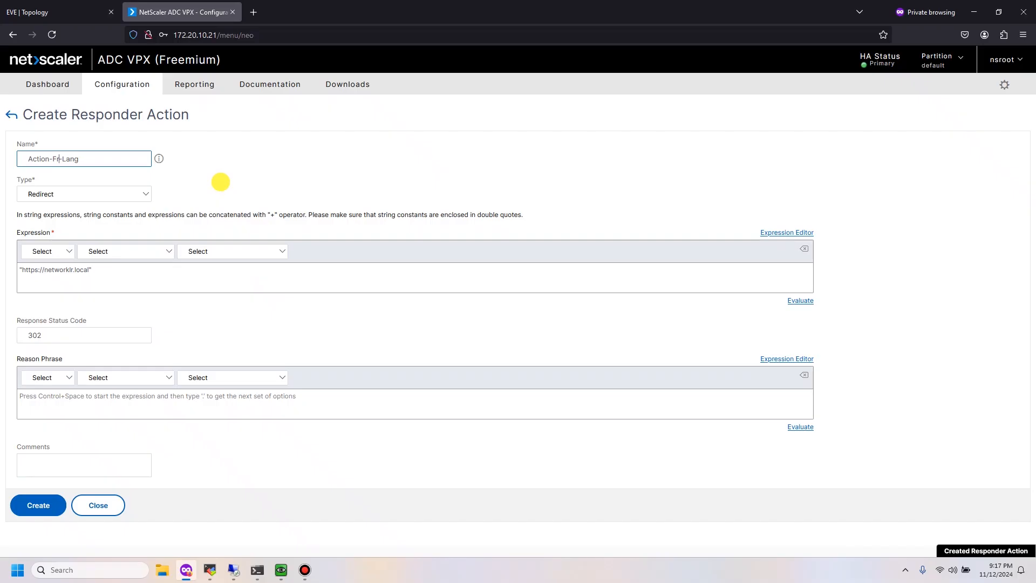
pyautogui.click(43, 270)
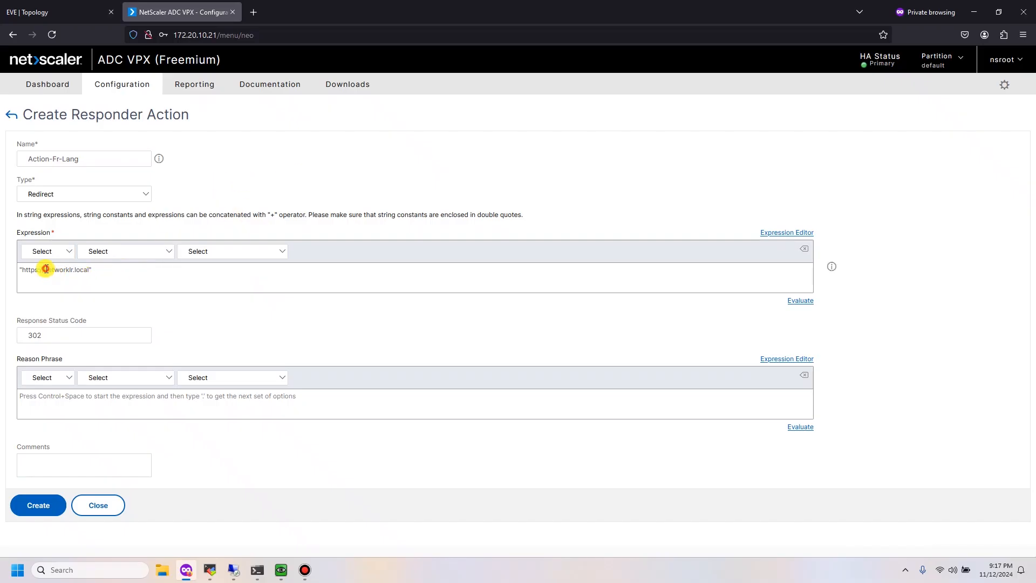
pyautogui.write('fr')
pyautogui.write('r')
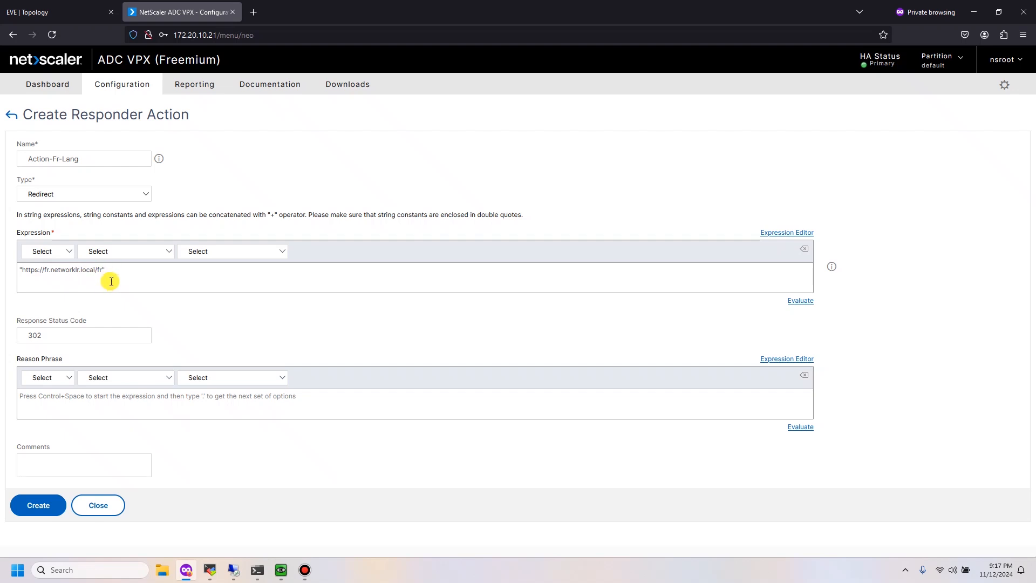
pyautogui.click(51, 503)
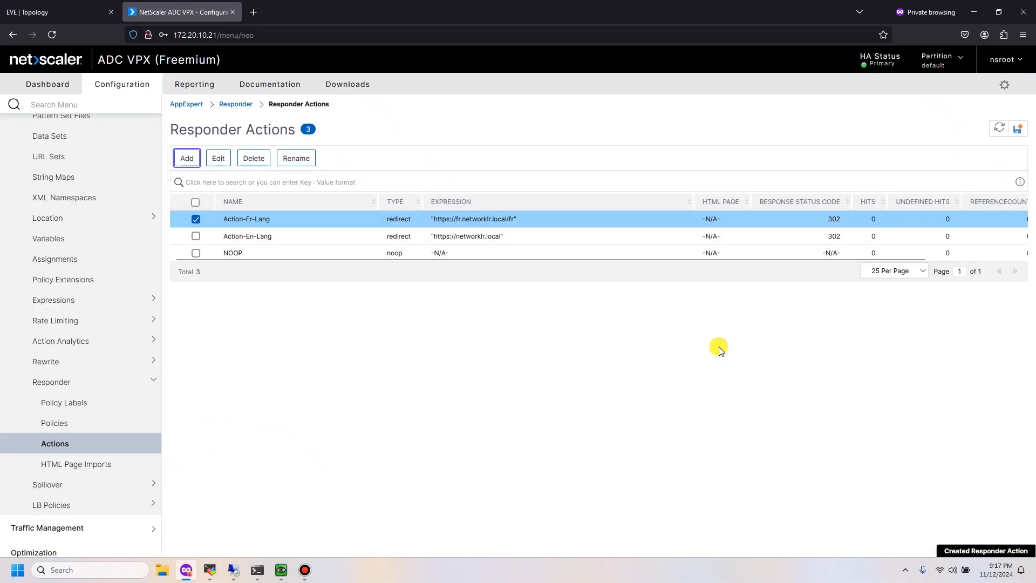
# Open the Responder policies list and review the Internet-side clients in the lab network topology.
pyautogui.click(56, 424)
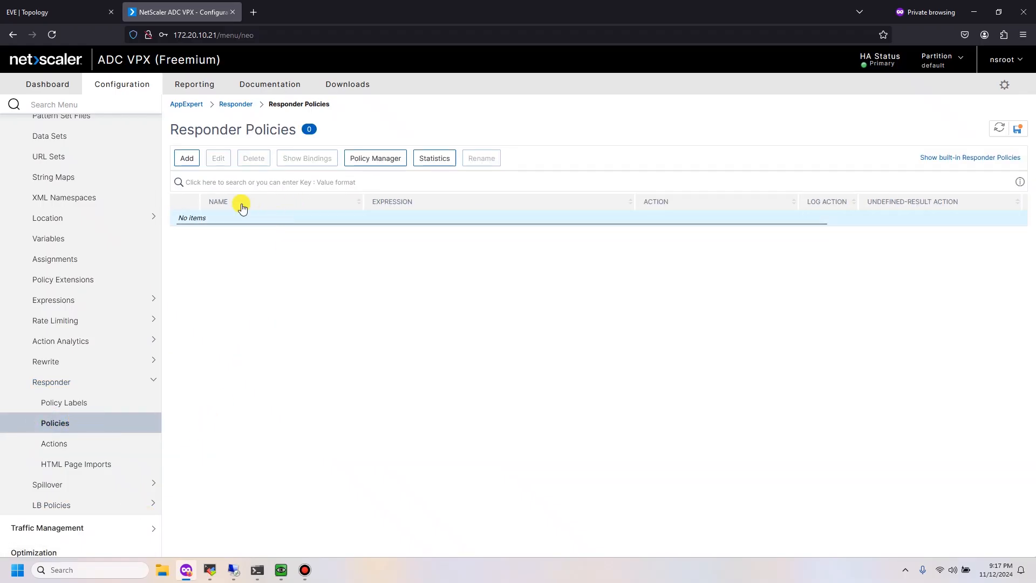
pyautogui.click(186, 158)
pyautogui.click(81, 12)
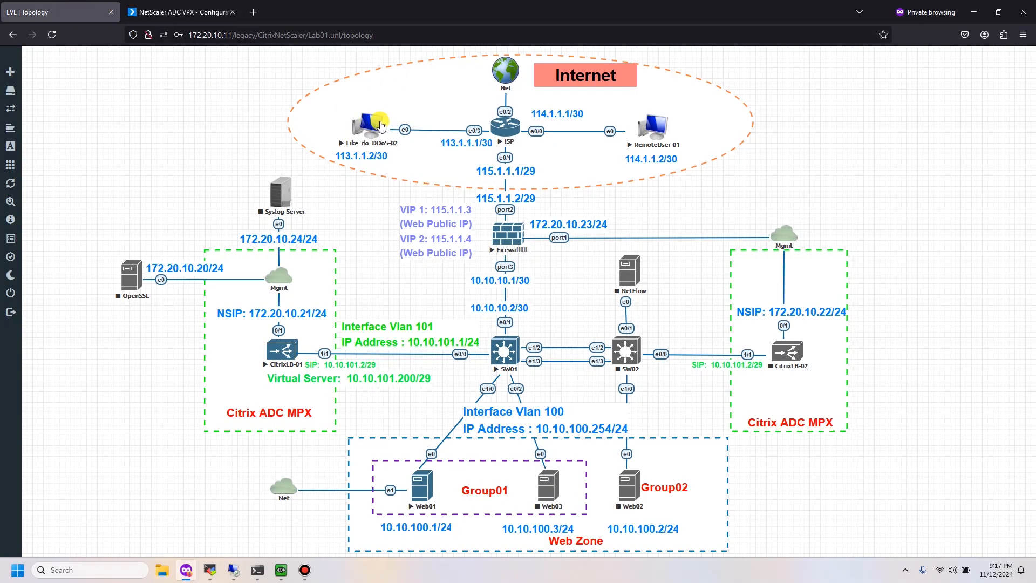
pyautogui.click(179, 8)
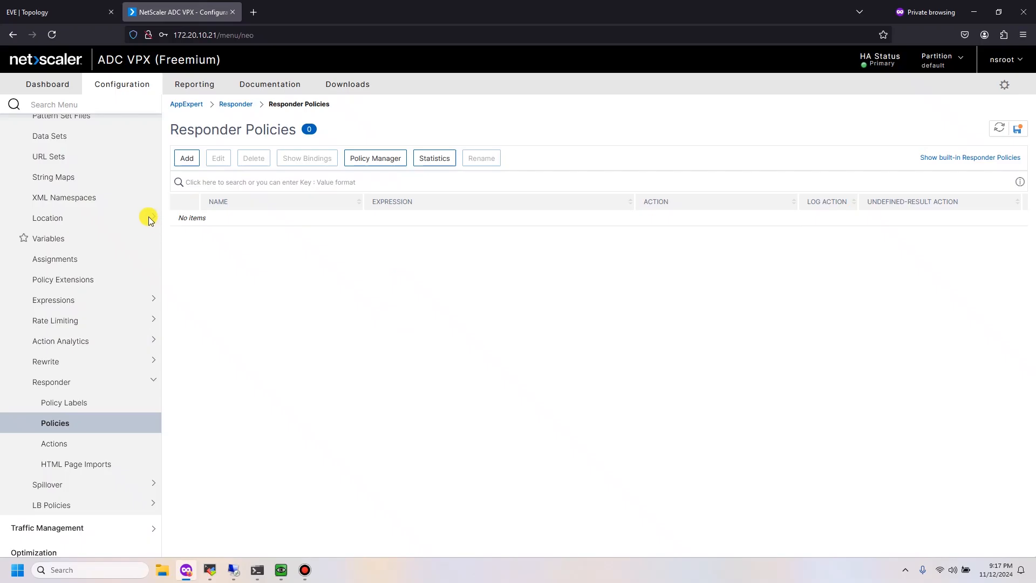
# Start a new responder policy named Redir-En-Lang that uses Action-En-Lang, leaving the log action empty.
pyautogui.click(183, 159)
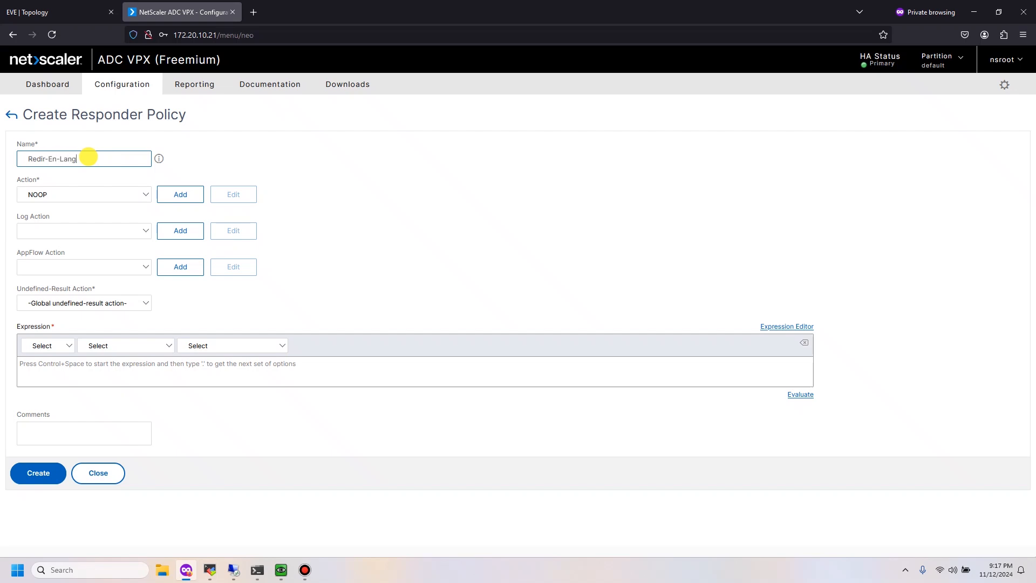
pyautogui.click(75, 190)
pyautogui.click(72, 248)
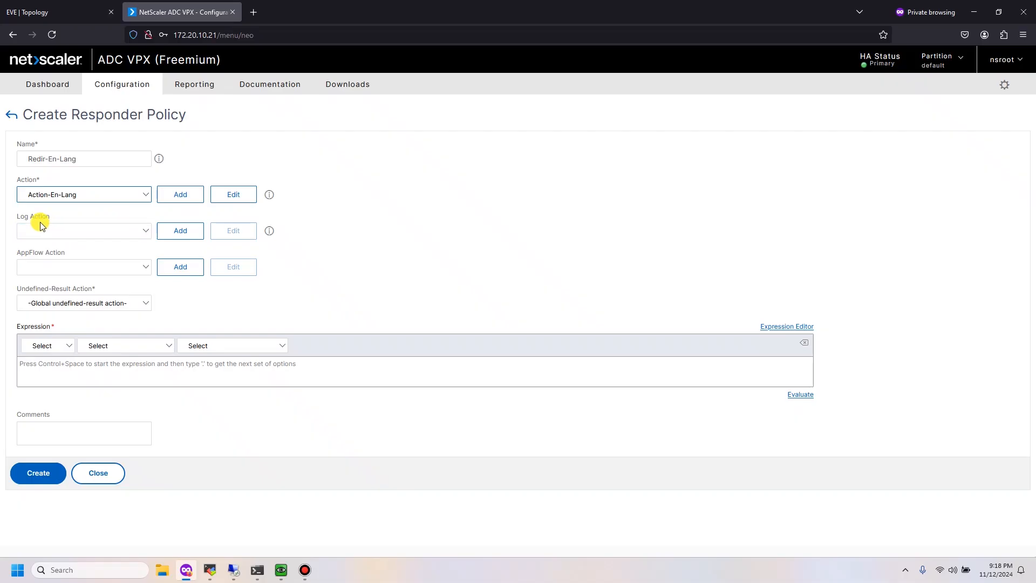
pyautogui.click(81, 231)
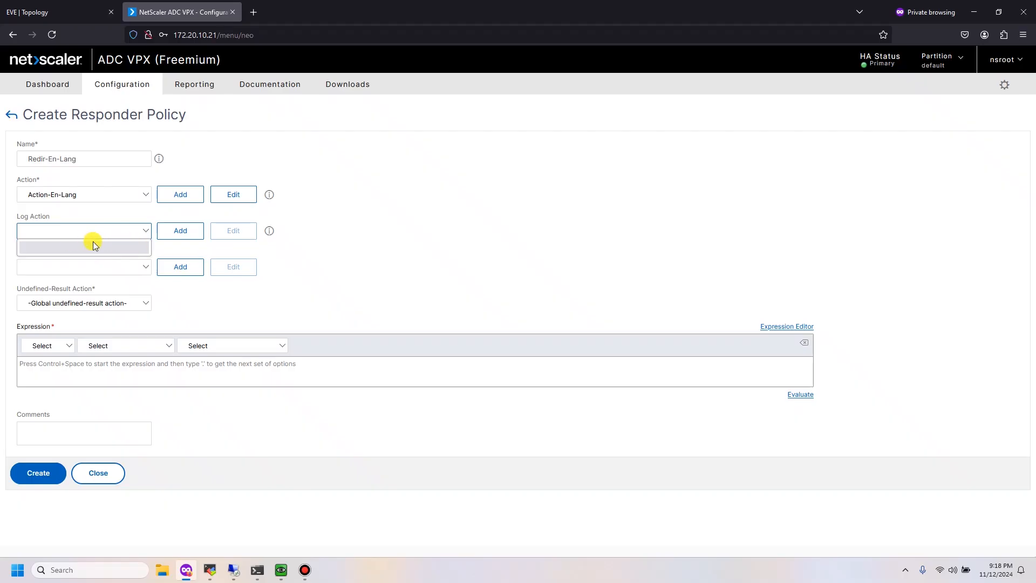
pyautogui.click(413, 298)
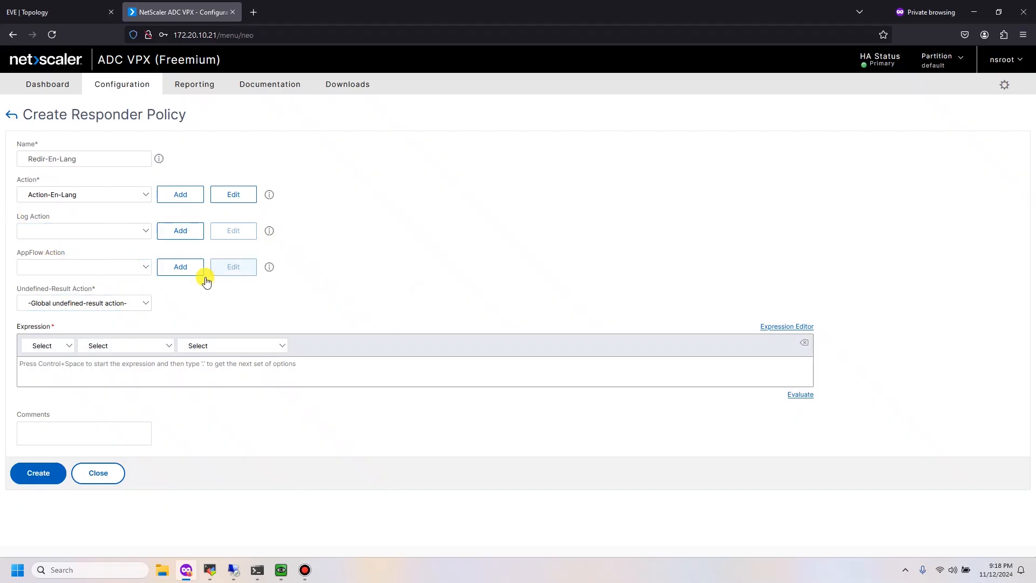
# Begin the Redir-En-Lang policy's expression with HTTP.REQ.HEADER("Accept-Language").
pyautogui.click(93, 371)
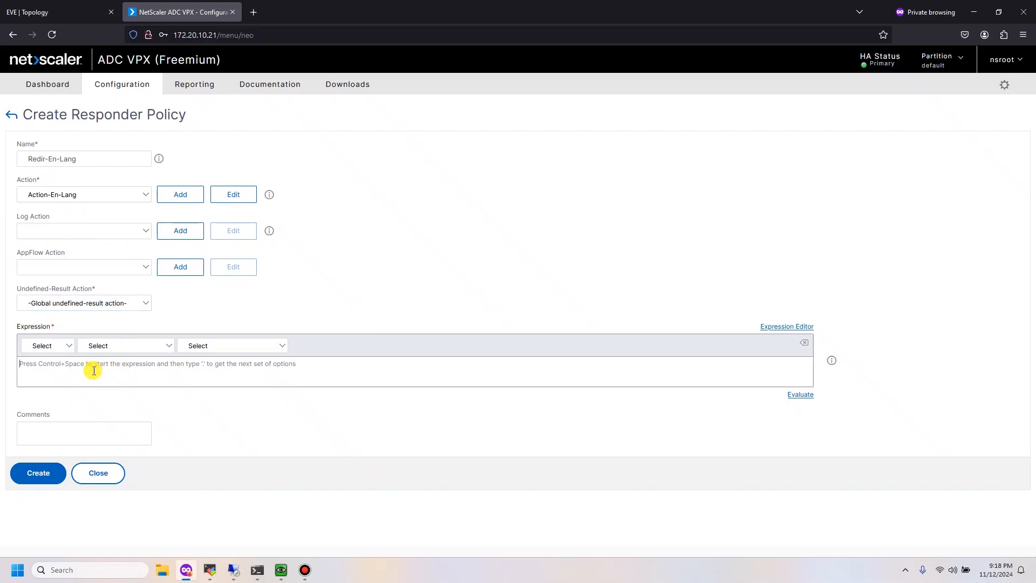
pyautogui.hotkey('ctrl', 'space')
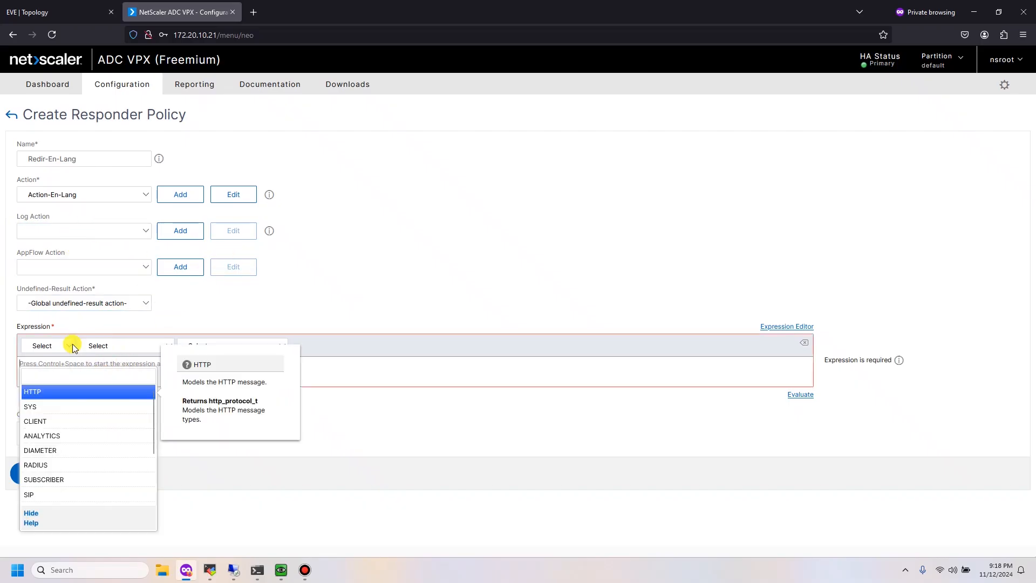
pyautogui.click(58, 400)
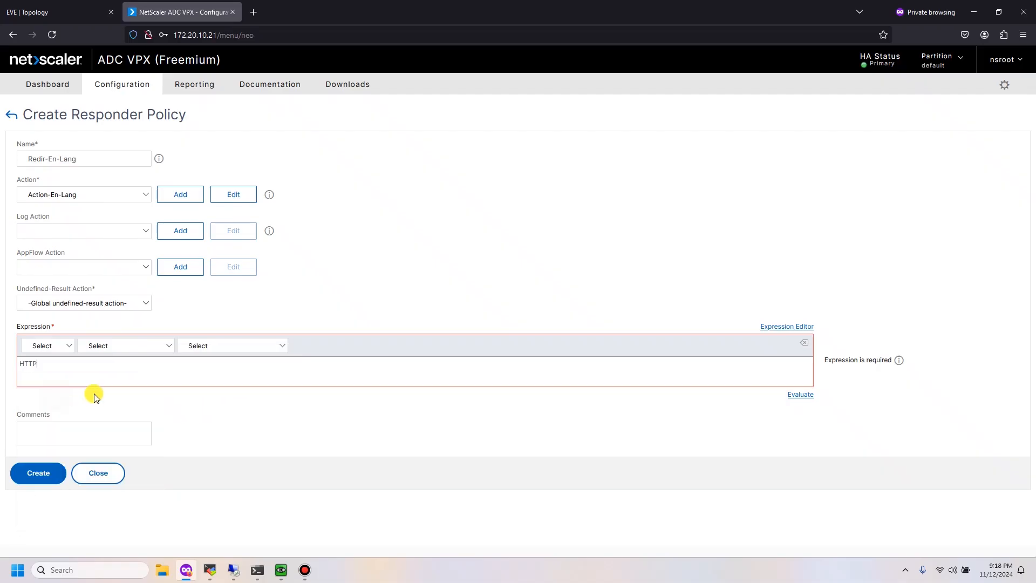
pyautogui.write('.')
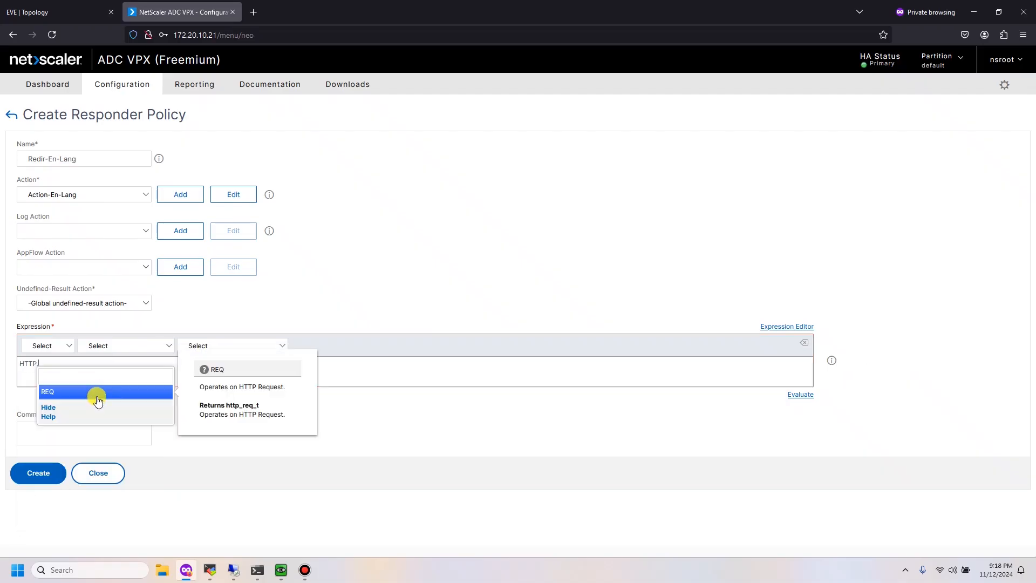
pyautogui.click(97, 396)
pyautogui.write('.')
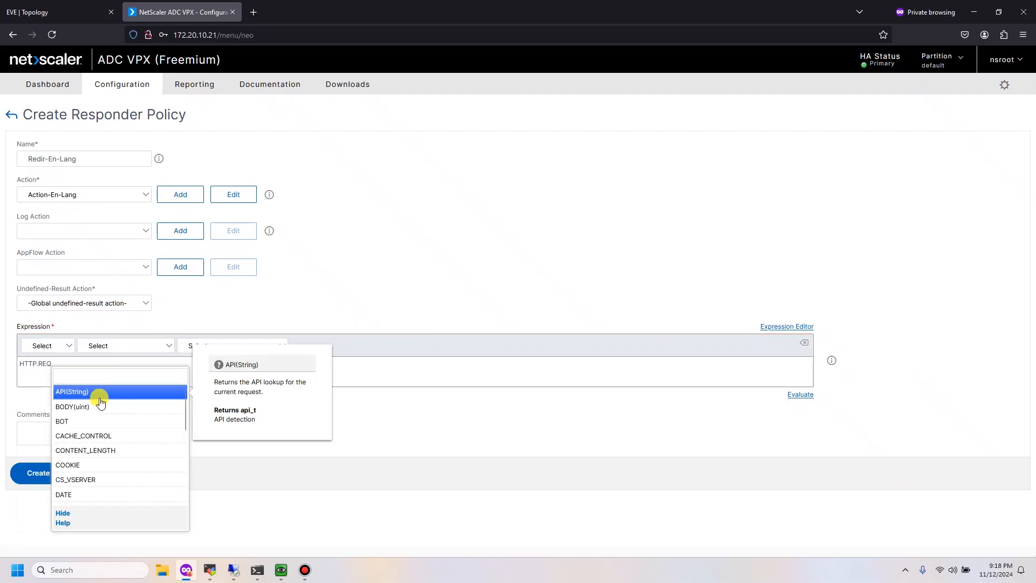
pyautogui.scroll(-1, 112, 469)
pyautogui.scroll(-1, 99, 500)
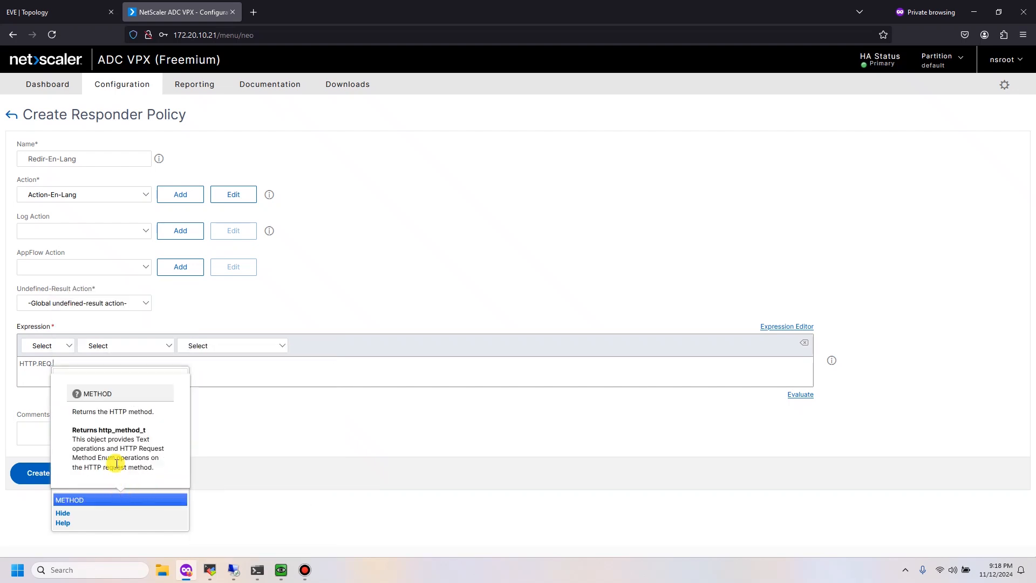
pyautogui.write('H')
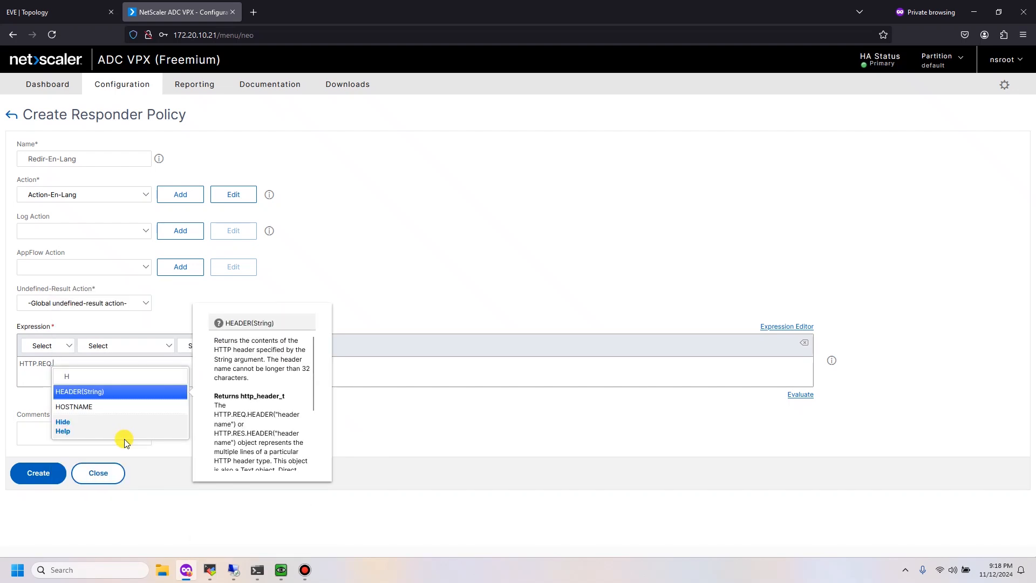
pyautogui.press('Return')
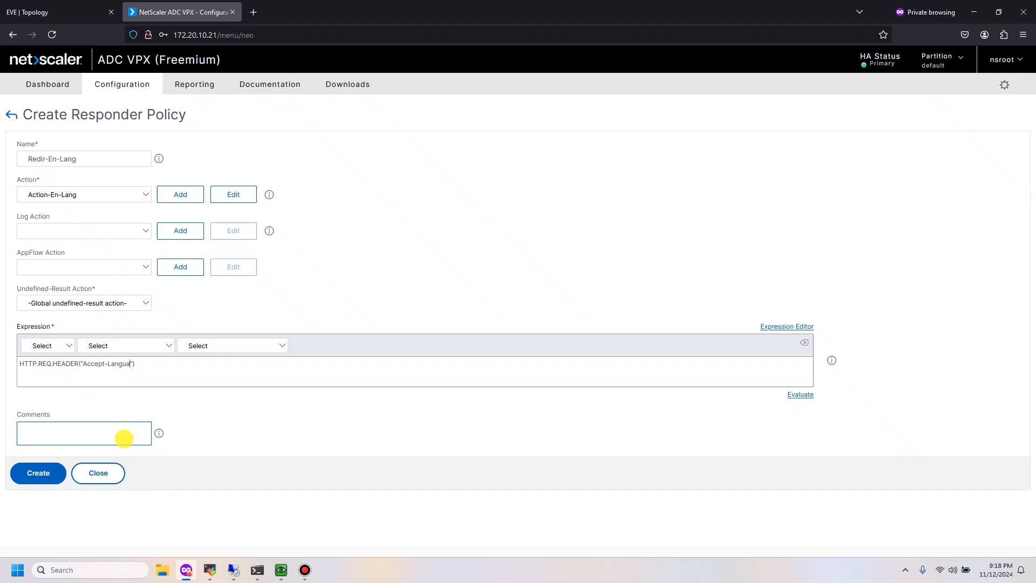
# Complete the header expression with .CONTAINS("En") and create the Redir-En-Lang policy.
pyautogui.write('.')
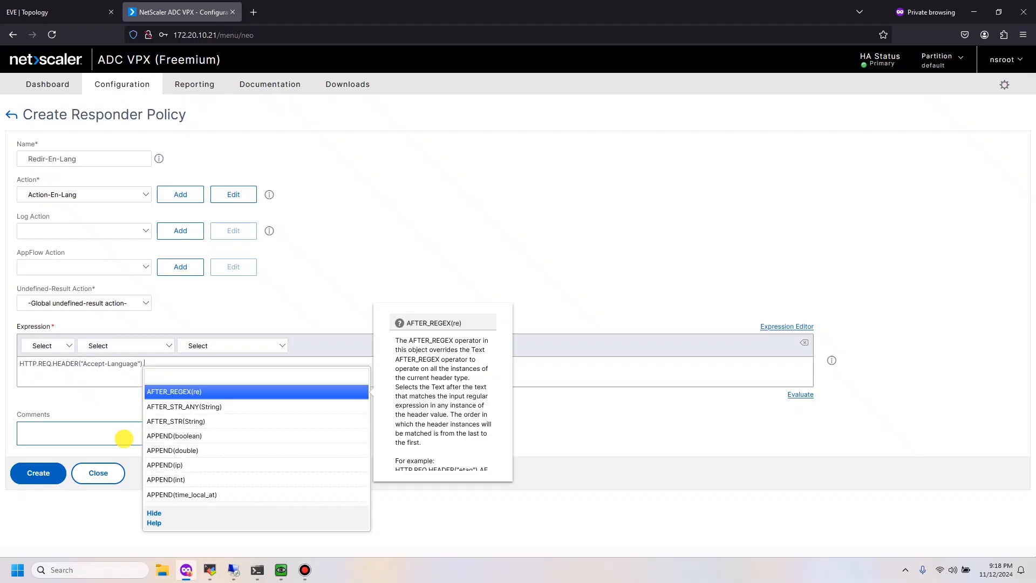
pyautogui.write('C')
pyautogui.press('Down')
pyautogui.press('Down')
pyautogui.press('Down')
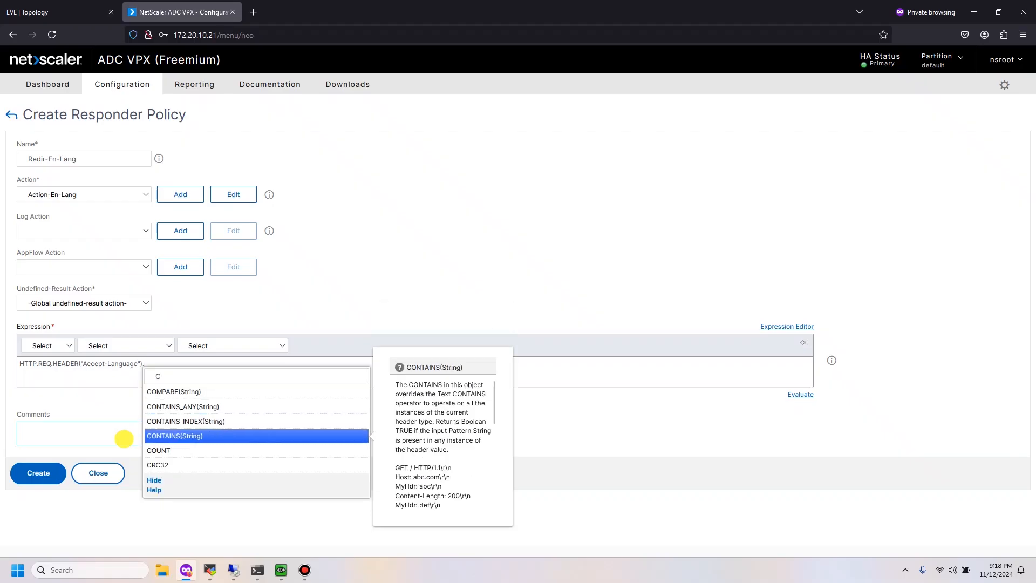
pyautogui.press('Return')
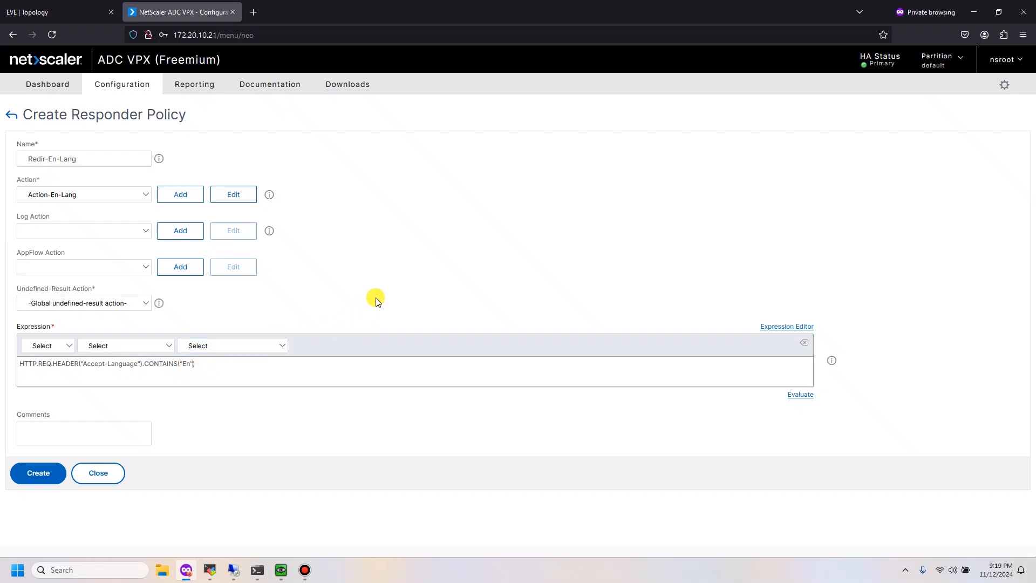
pyautogui.click(54, 476)
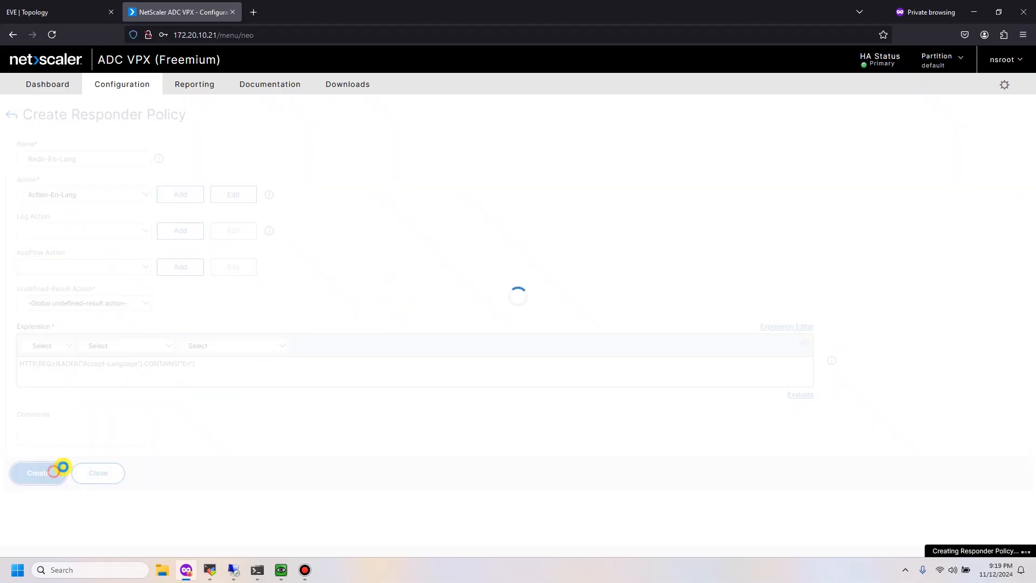
# Start another responder policy based on the English one and name it Redir-Fr-Lang.
pyautogui.click(194, 161)
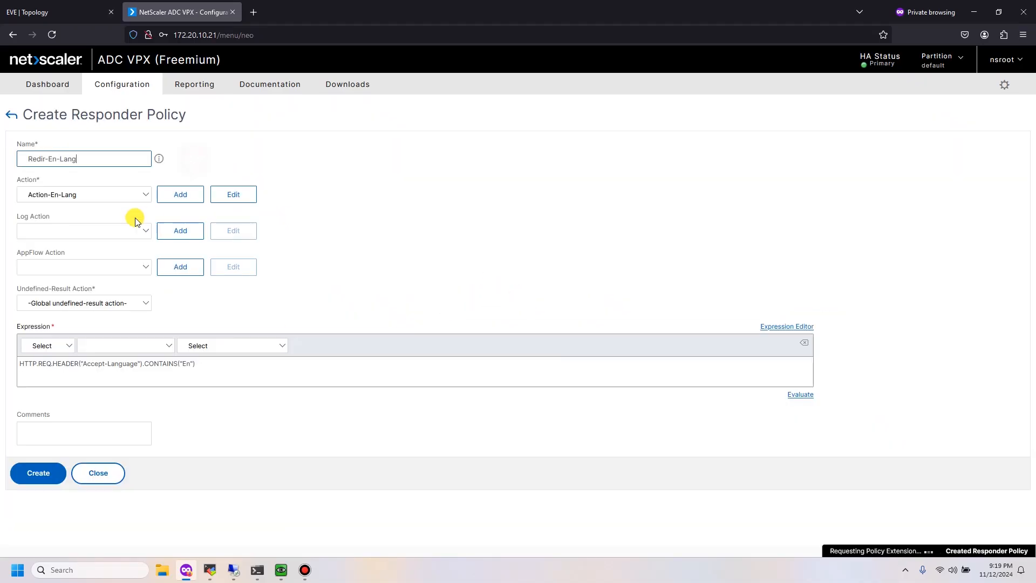
pyautogui.click(60, 158)
pyautogui.press('BackSpace')
pyautogui.press('BackSpace')
pyautogui.write('Fr')
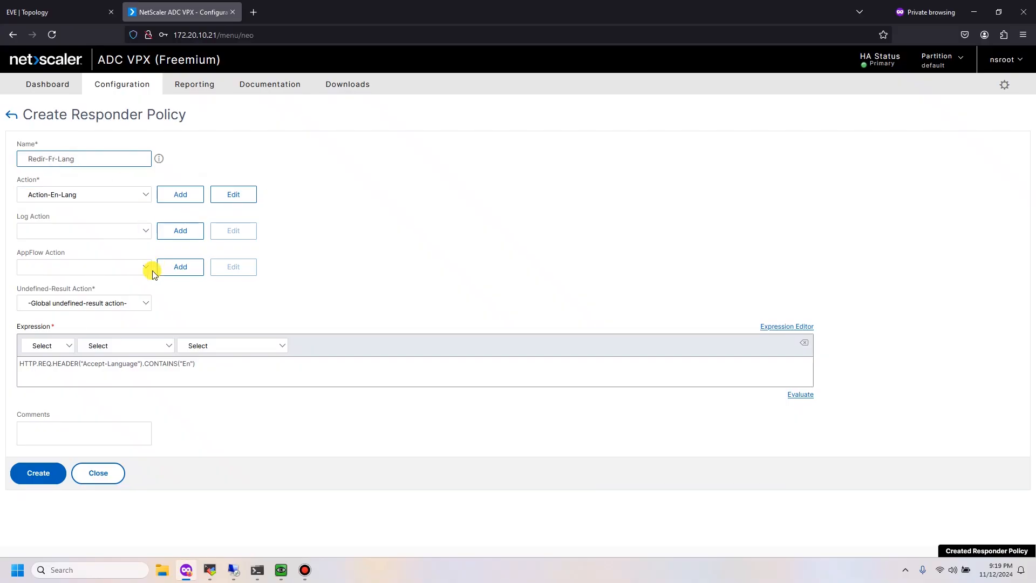
# Change the expression's CONTAINS value to "Fr" and create the Redir-Fr-Lang policy.
pyautogui.doubleClick(189, 365)
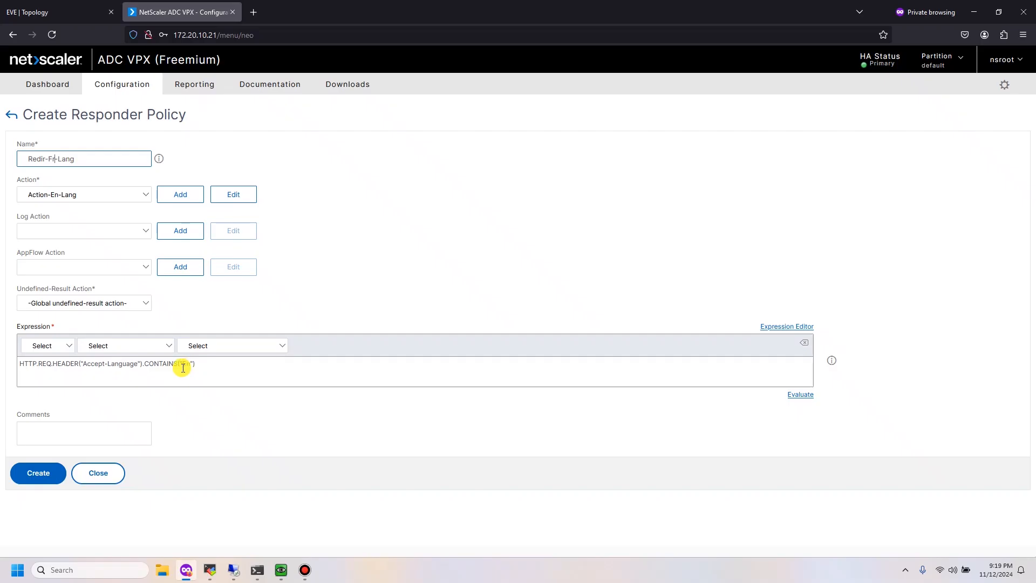
pyautogui.click(190, 366)
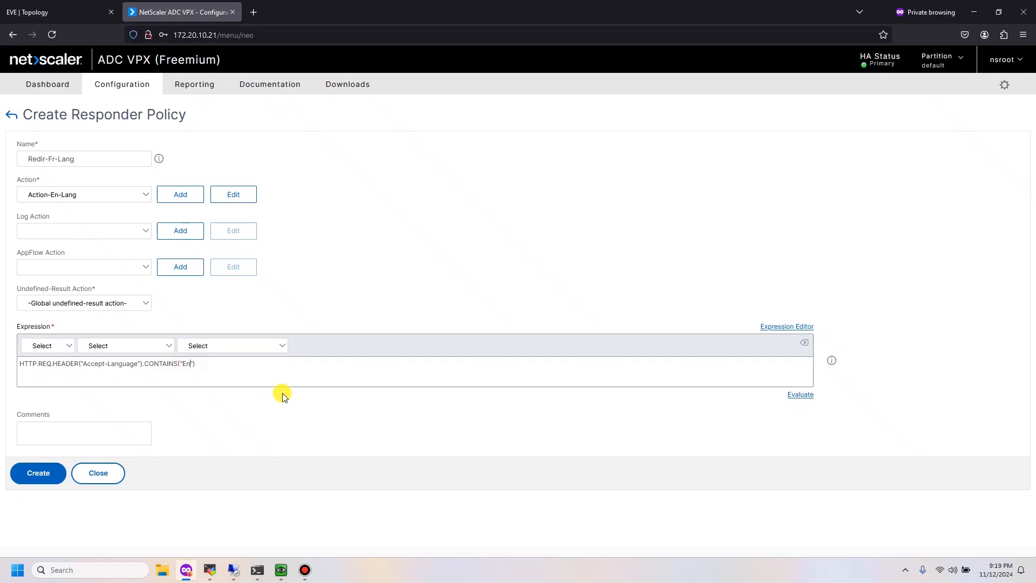
pyautogui.write('Fr')
pyautogui.click(39, 473)
# Start another responder policy based on the French one, name it Drop-DDoS and set its action to DROP.
pyautogui.click(198, 159)
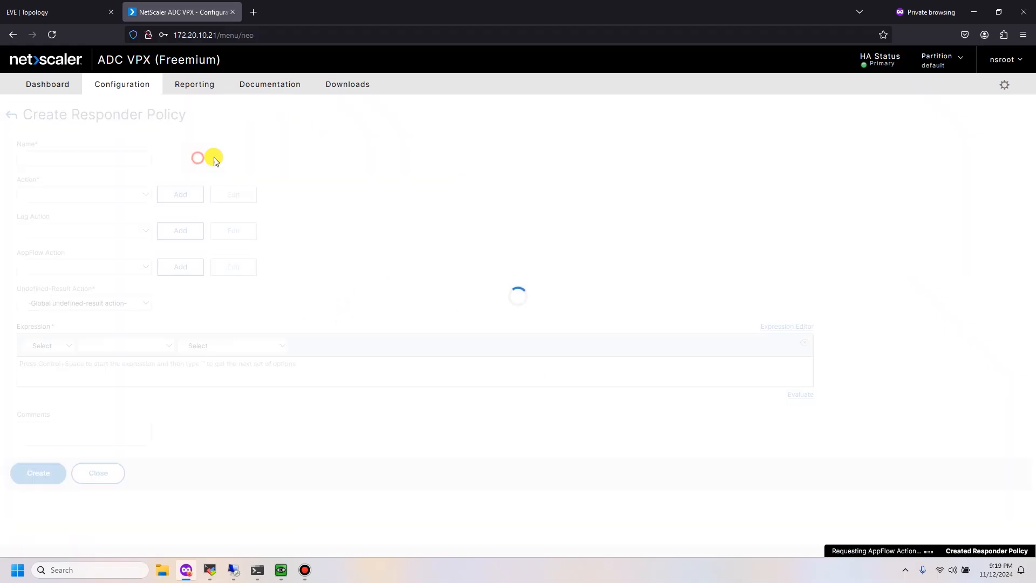
pyautogui.doubleClick(135, 159)
pyautogui.tripleClick(133, 159)
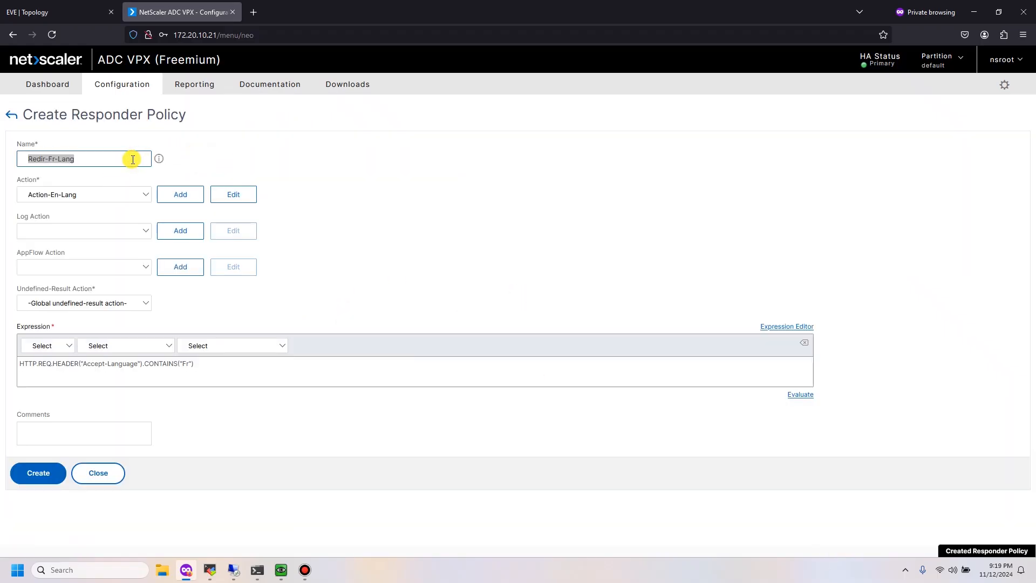
pyautogui.write('Drop-DDoS')
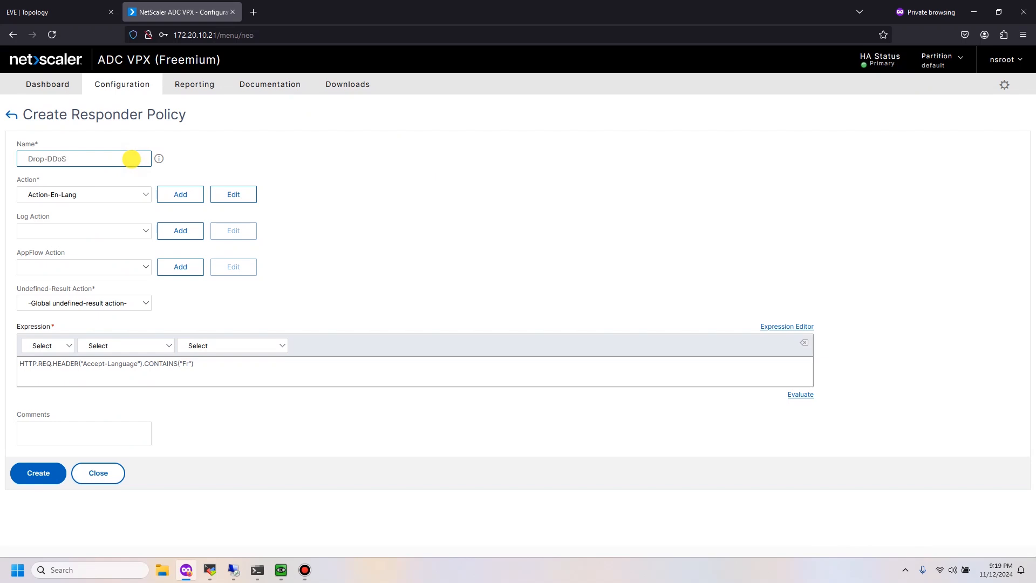
pyautogui.click(93, 199)
pyautogui.click(66, 232)
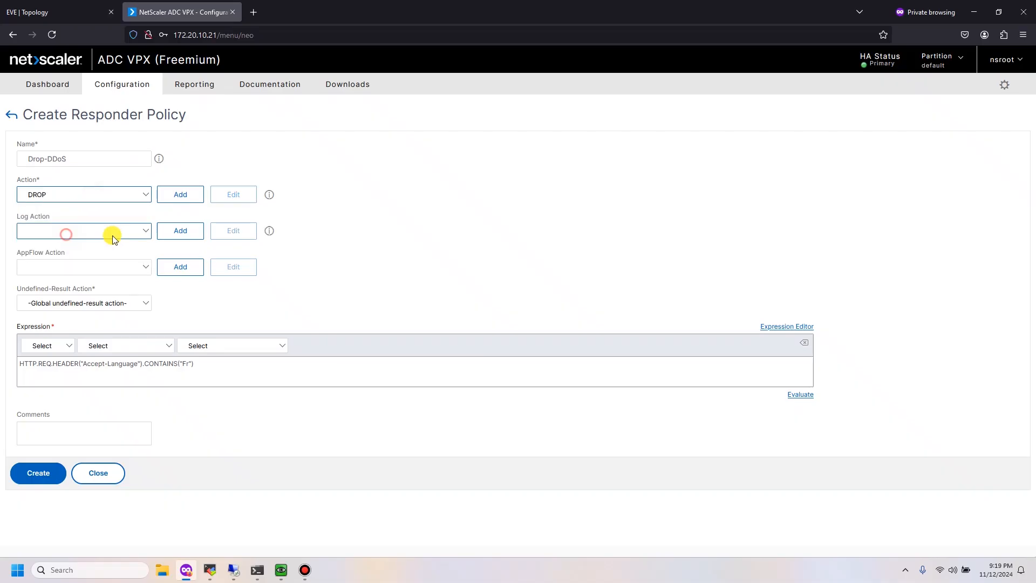
# Clear the copied expression of the Drop-DDoS policy and begin a new one with CLIENT.IP.SRC.
pyautogui.click(212, 368)
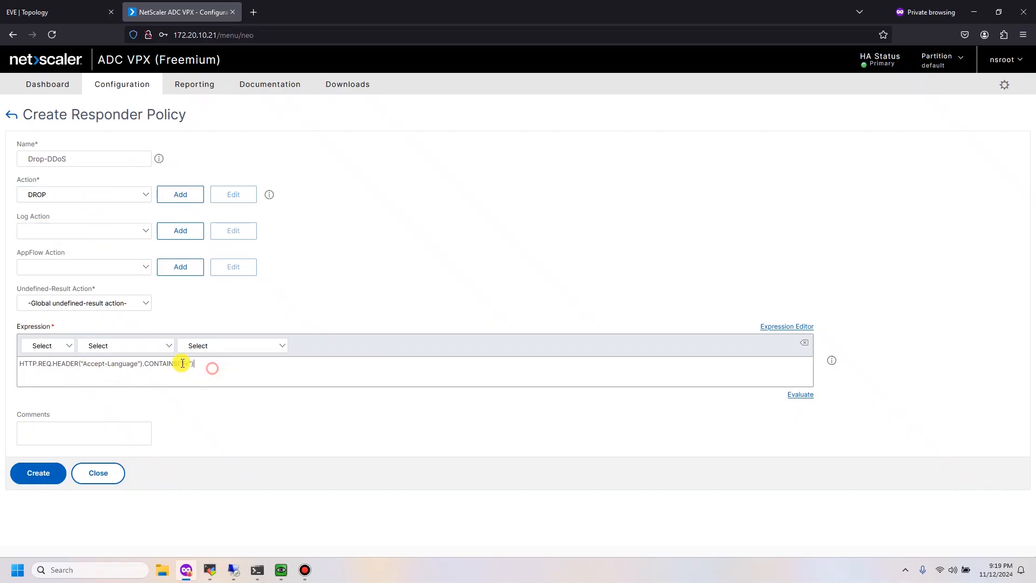
pyautogui.moveTo(194, 363); pyautogui.dragTo(1, 358)
pyautogui.press('BackSpace')
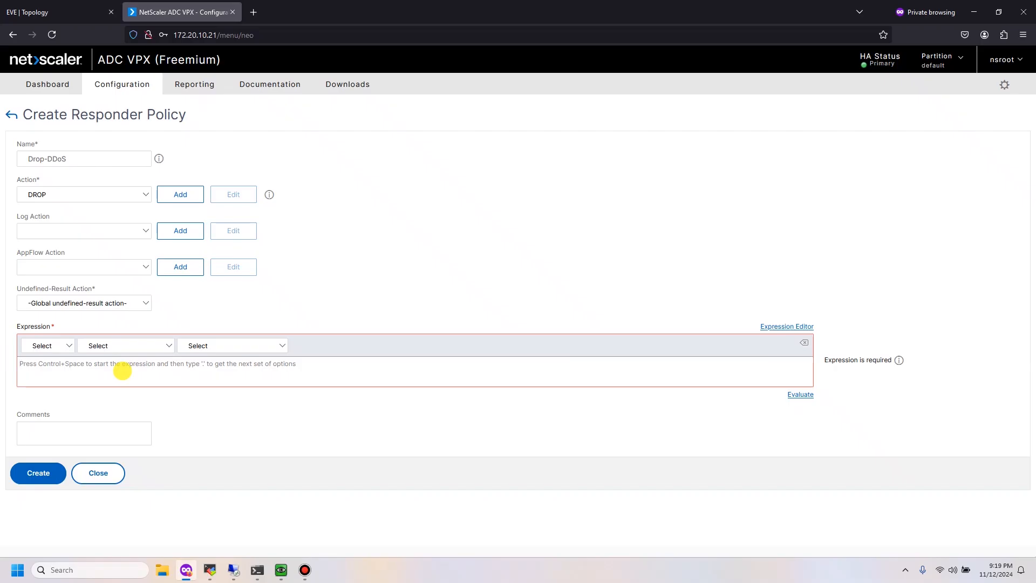
pyautogui.click(123, 370)
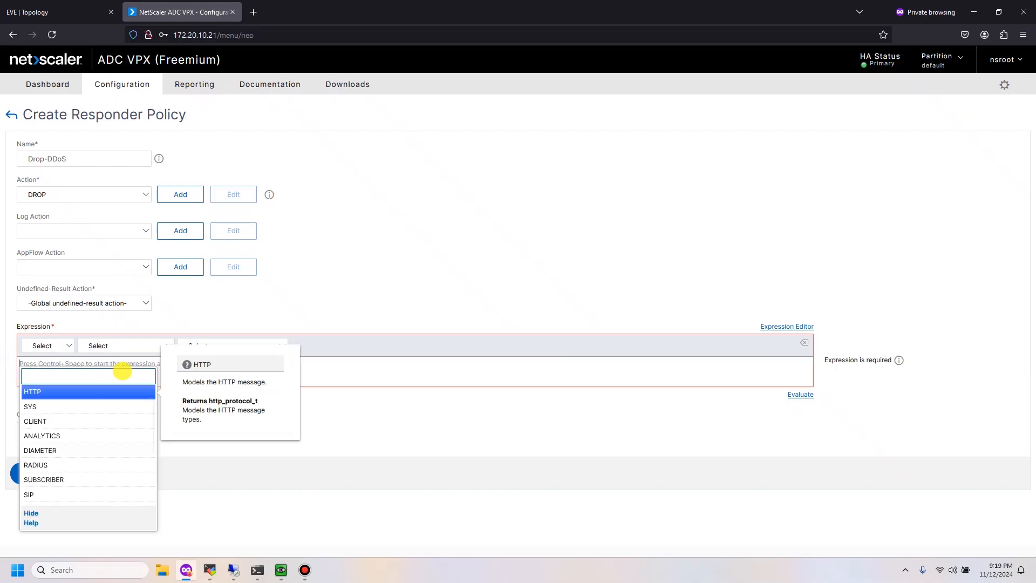
pyautogui.click(75, 421)
pyautogui.write('.S')
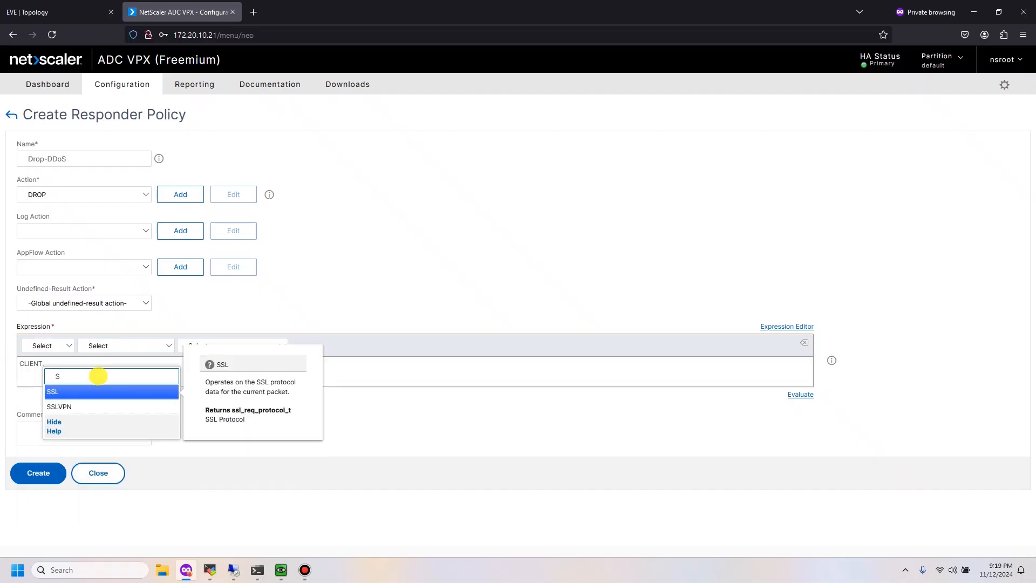
pyautogui.press('BackSpace')
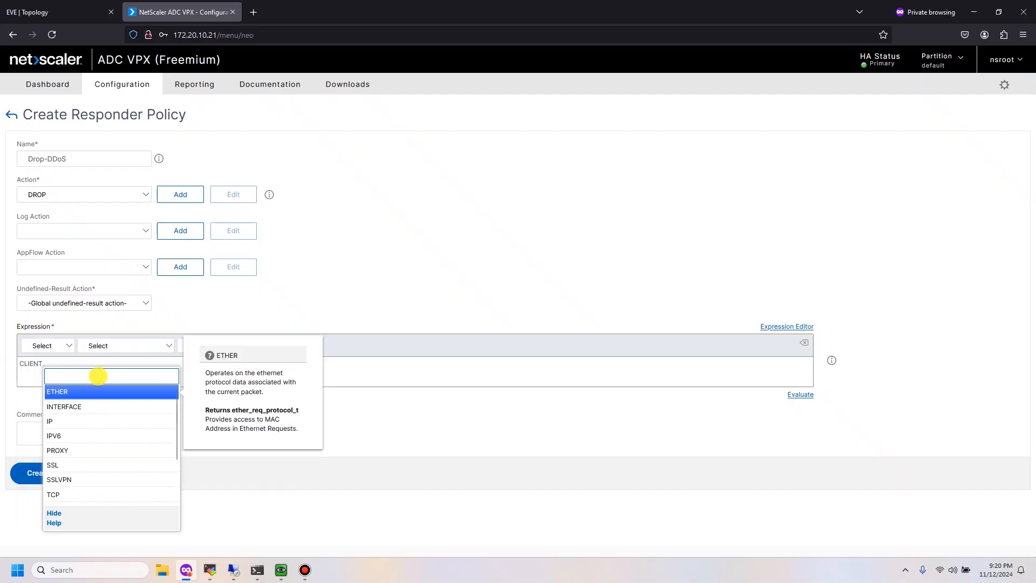
pyautogui.write('IP.S')
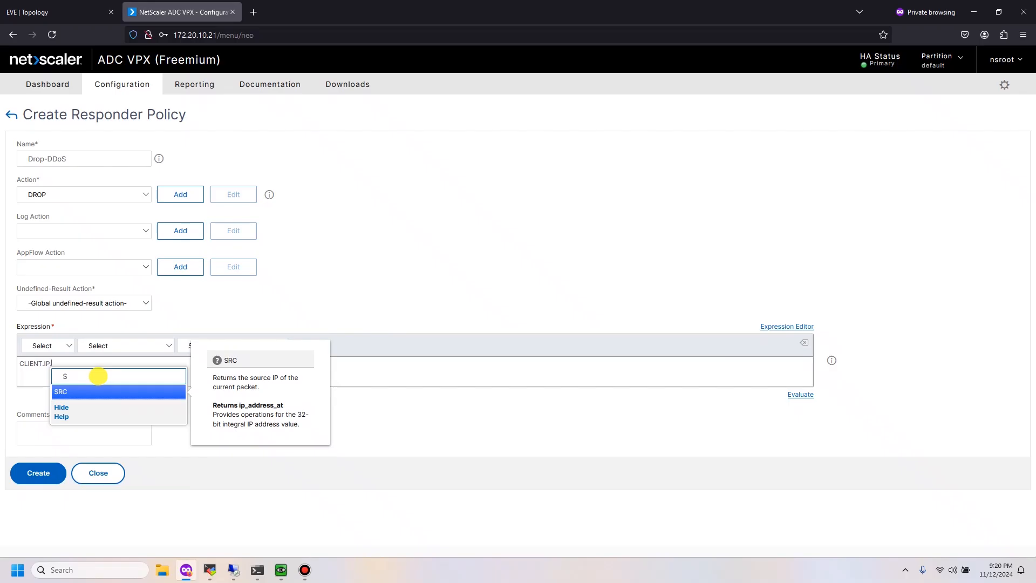
pyautogui.press('Return')
pyautogui.write('.')
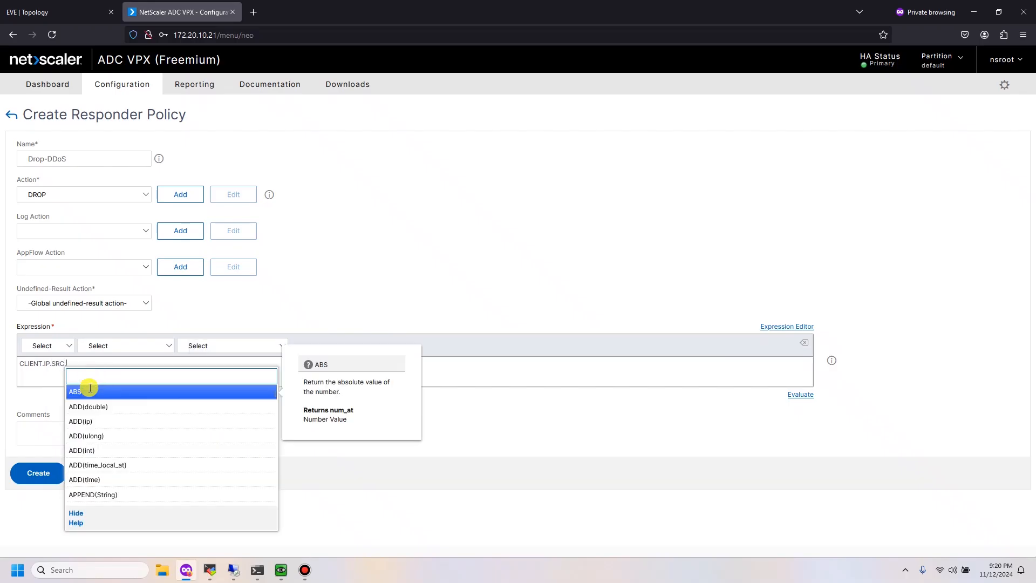
# Extend the expression with APPLY_MASK(255.255.255.255)=="113.1.1.2", using the Like_do_DDoS-02 client's address from the topology, and try to create the policy.
pyautogui.scroll(-1, 155, 441)
pyautogui.scroll(-3, 155, 442)
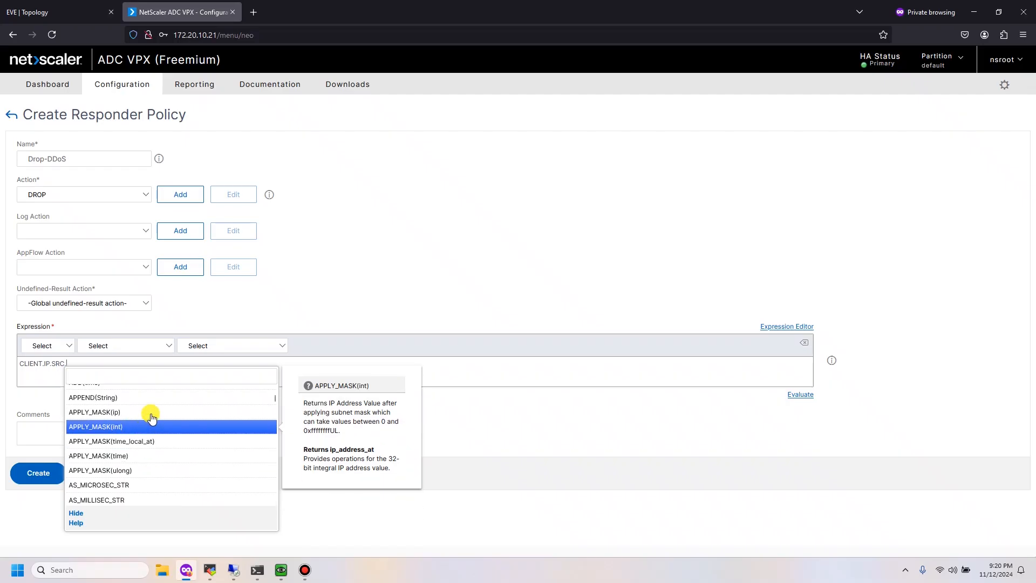
pyautogui.click(139, 414)
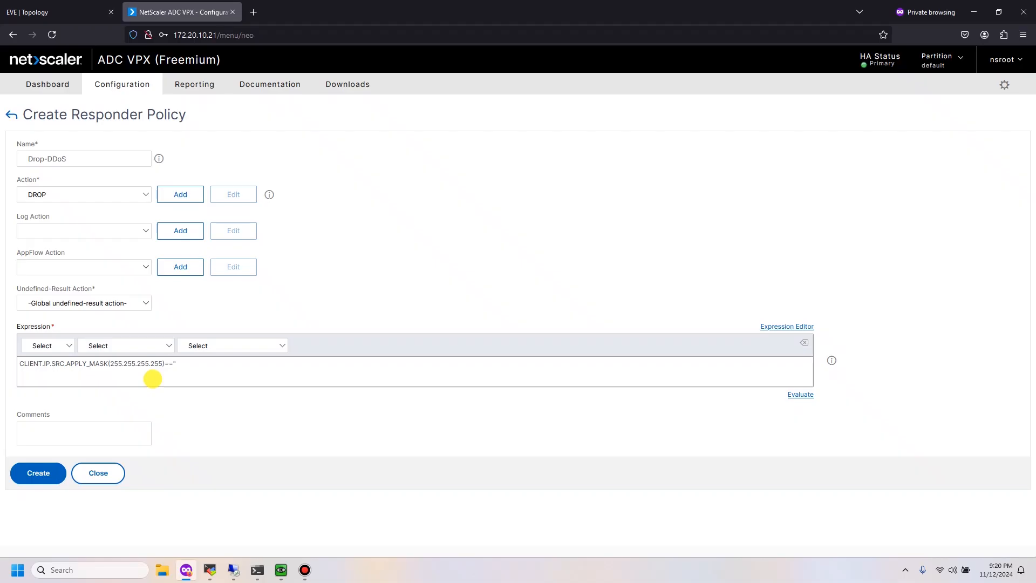
pyautogui.click(42, 11)
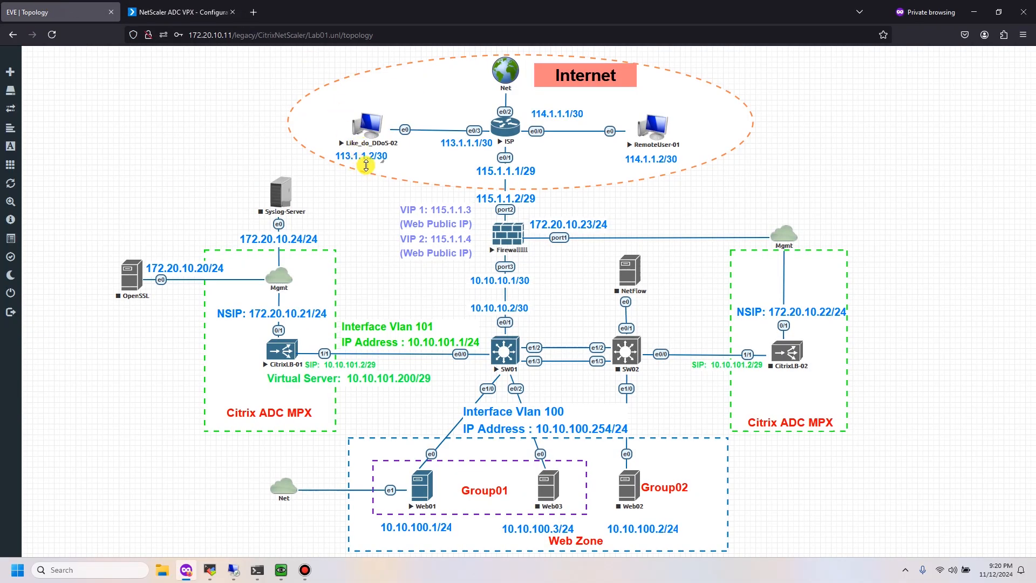
pyautogui.click(185, 13)
pyautogui.write('113.1.1.2"')
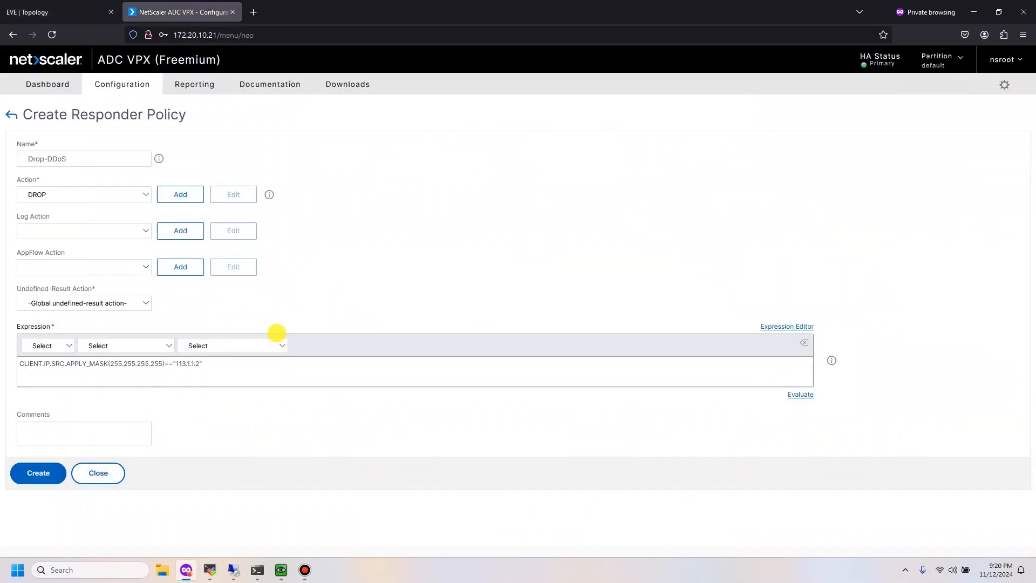
pyautogui.click(63, 479)
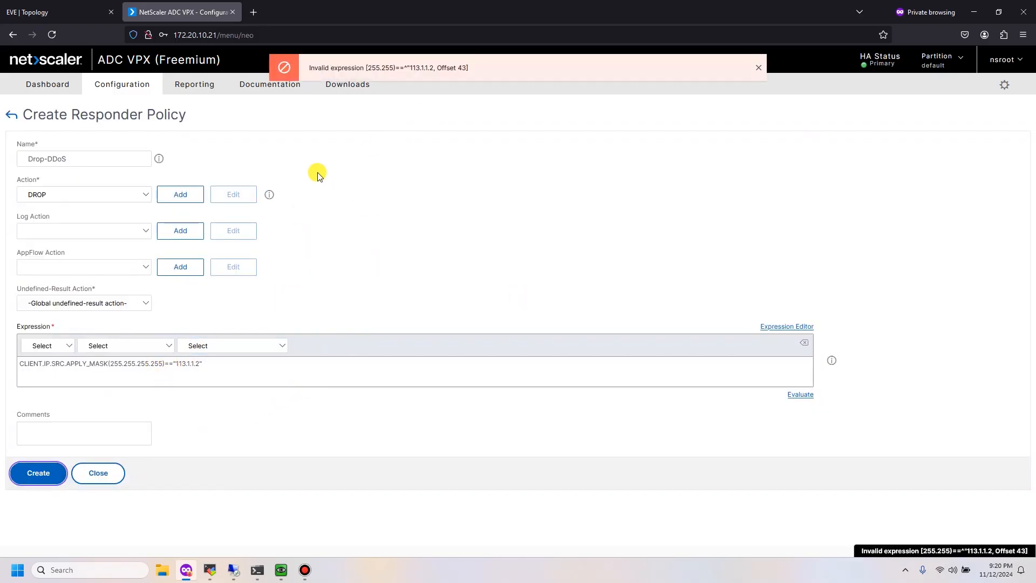
# Remove the quotation marks around 113.1.1.2, create the Drop-DDoS policy and deselect it in the policies list.
pyautogui.click(222, 366)
pyautogui.press('BackSpace')
pyautogui.click(175, 364)
pyautogui.press('BackSpace')
pyautogui.click(56, 475)
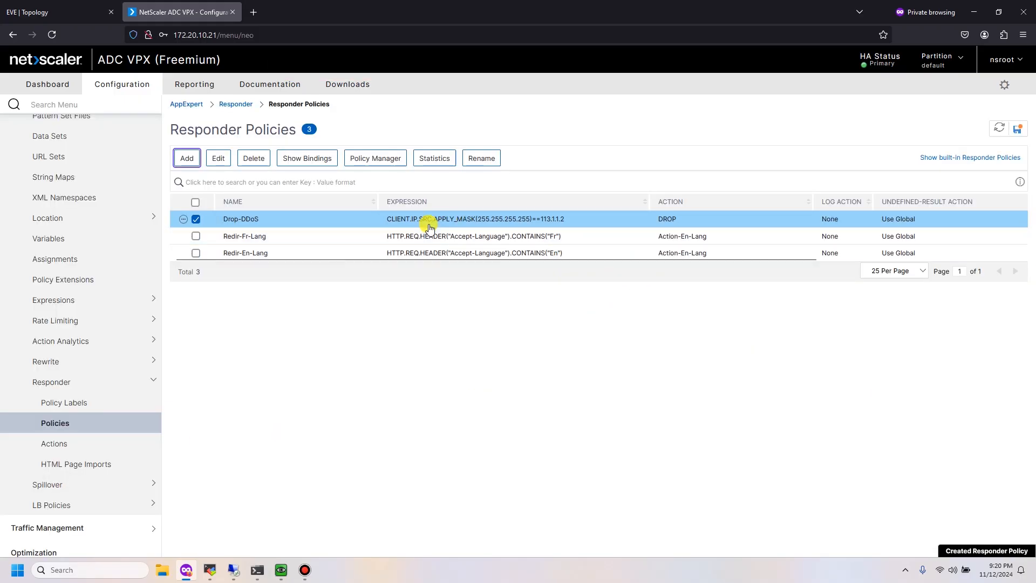
pyautogui.click(366, 317)
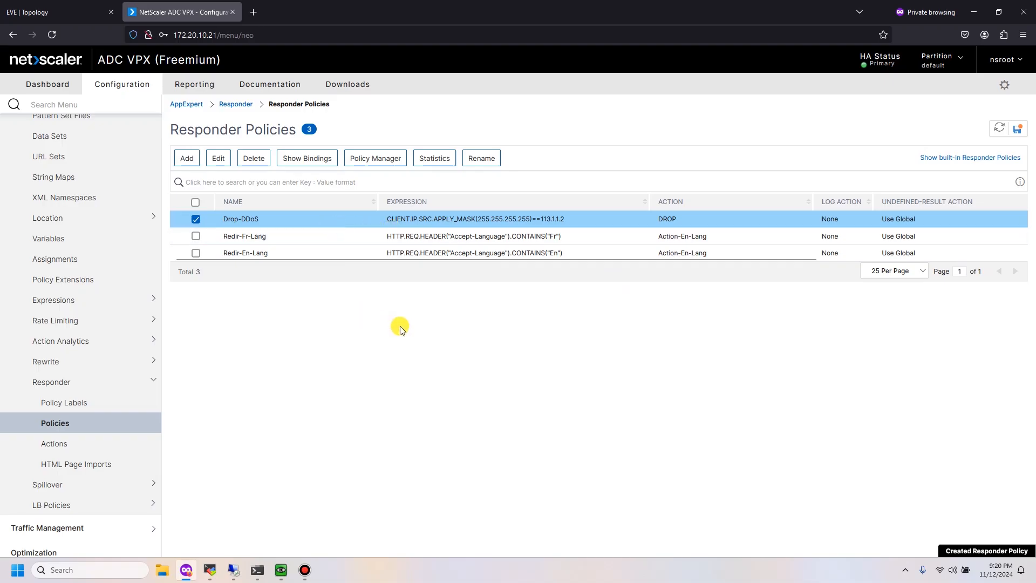
pyautogui.click(195, 218)
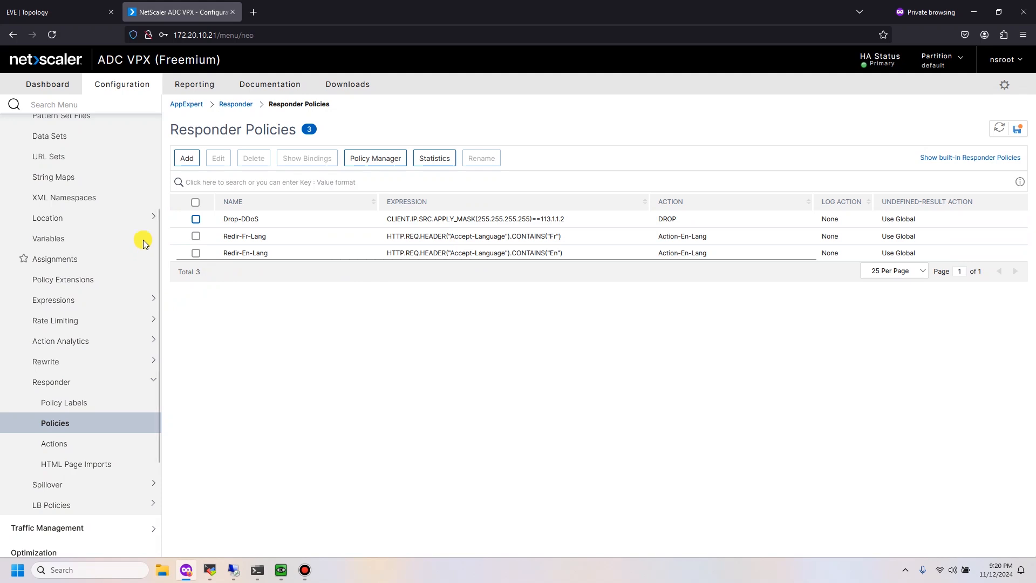
# Open the list of load balancing virtual servers under Traffic Management.
pyautogui.scroll(3, 146, 250)
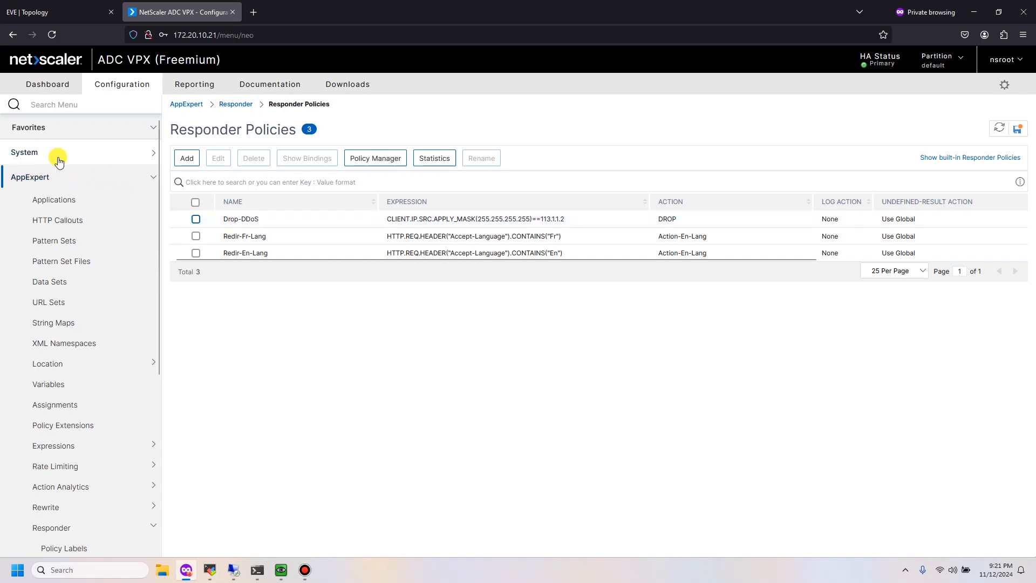
pyautogui.click(82, 175)
pyautogui.click(50, 203)
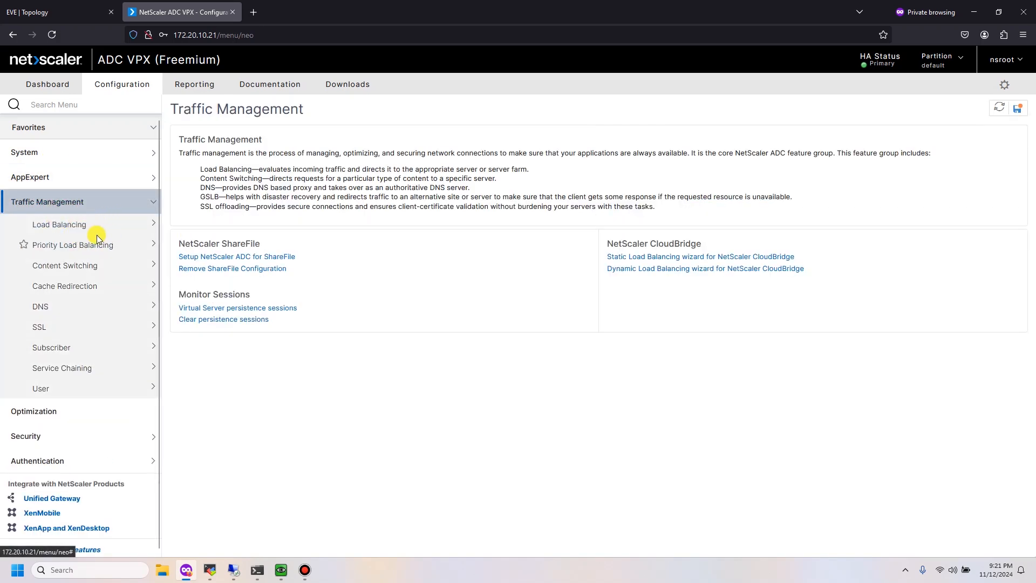
pyautogui.click(62, 227)
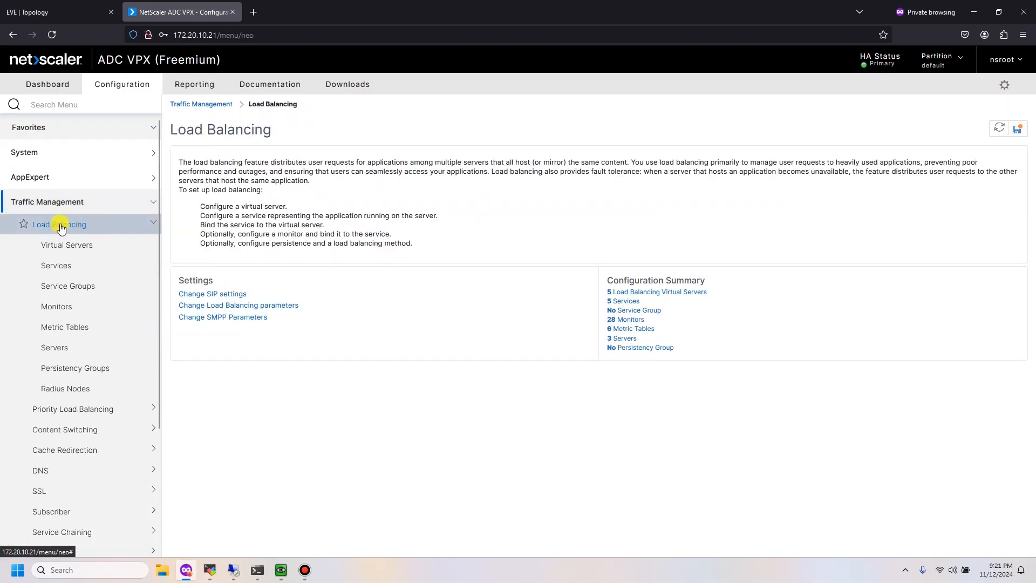
pyautogui.click(80, 244)
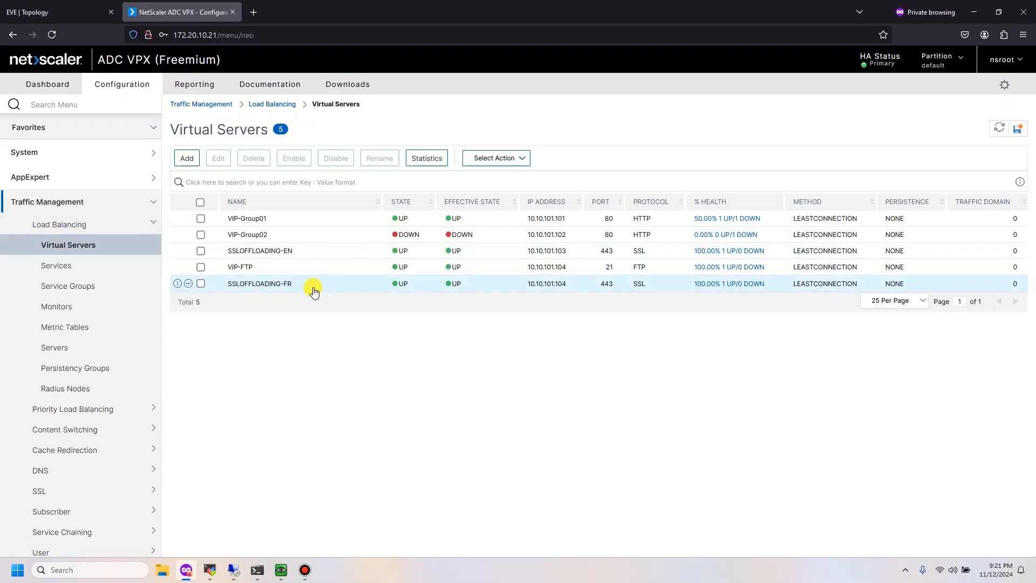
# Open the SSLOFFLOADING-EN virtual server for editing and add the Policies section to its configuration.
pyautogui.doubleClick(304, 253)
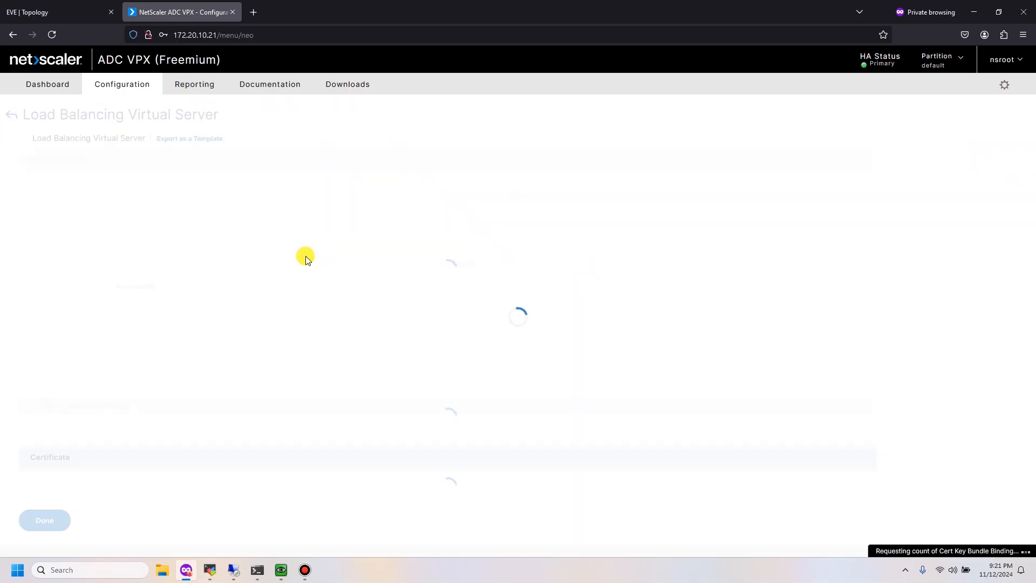
pyautogui.click(12, 114)
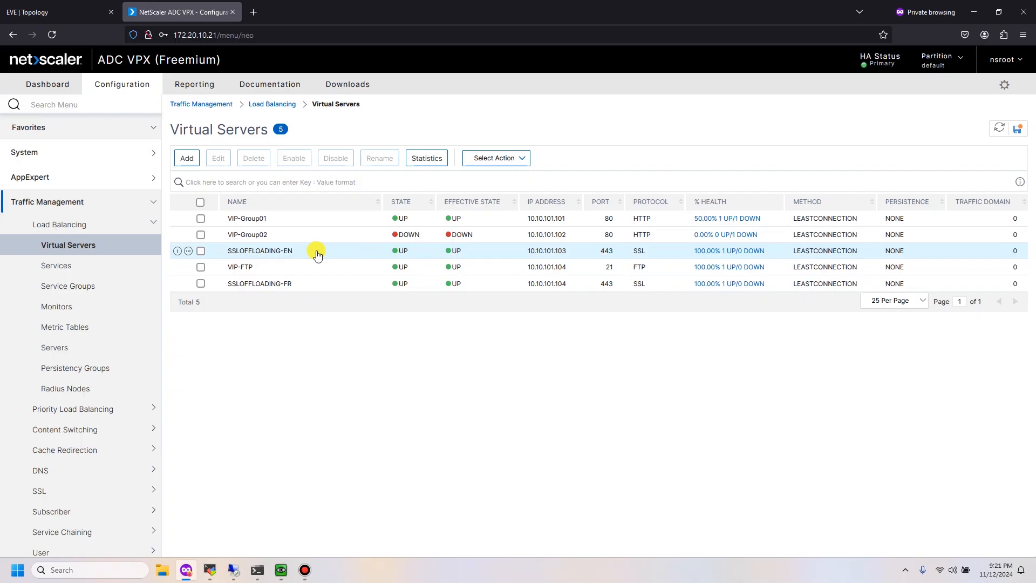
pyautogui.doubleClick(342, 257)
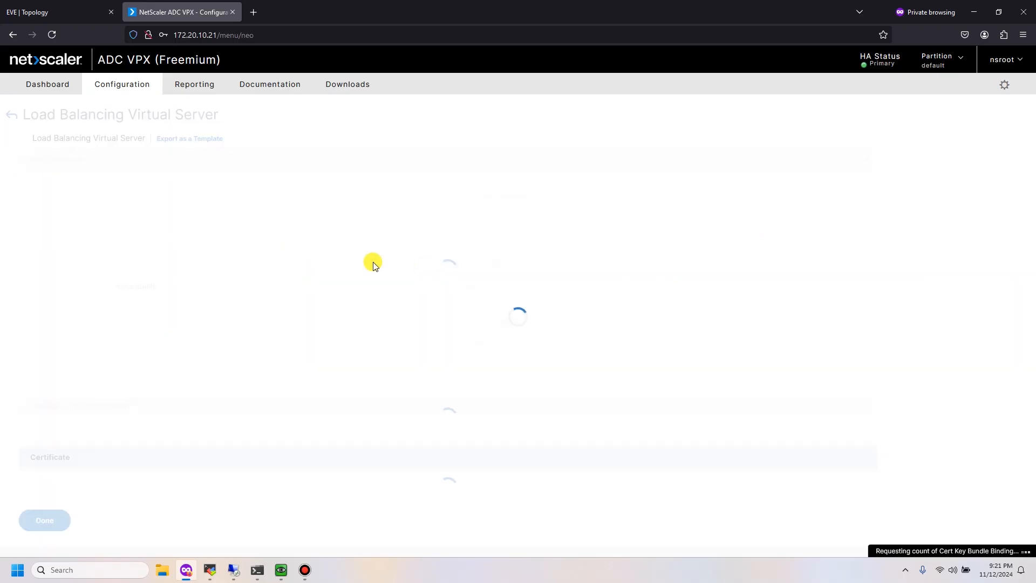
pyautogui.scroll(-8, 239, 330)
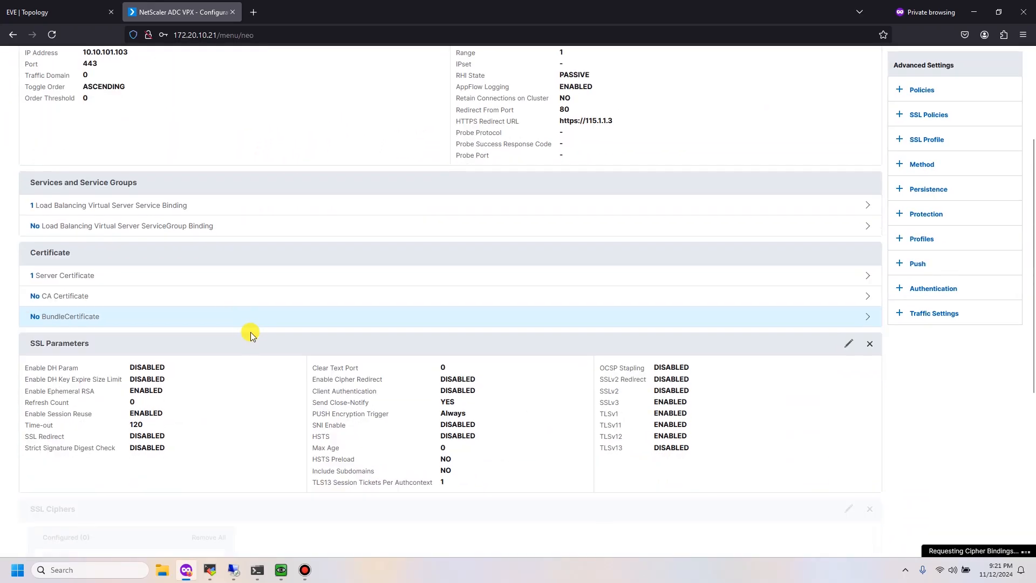
pyautogui.scroll(-2, 454, 447)
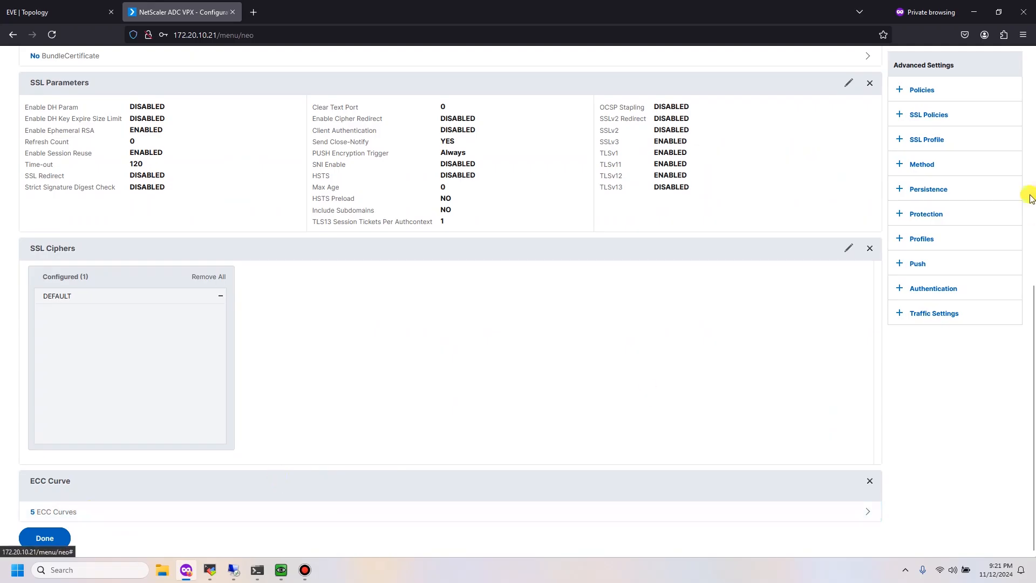
pyautogui.click(956, 94)
pyautogui.scroll(-2, 671, 426)
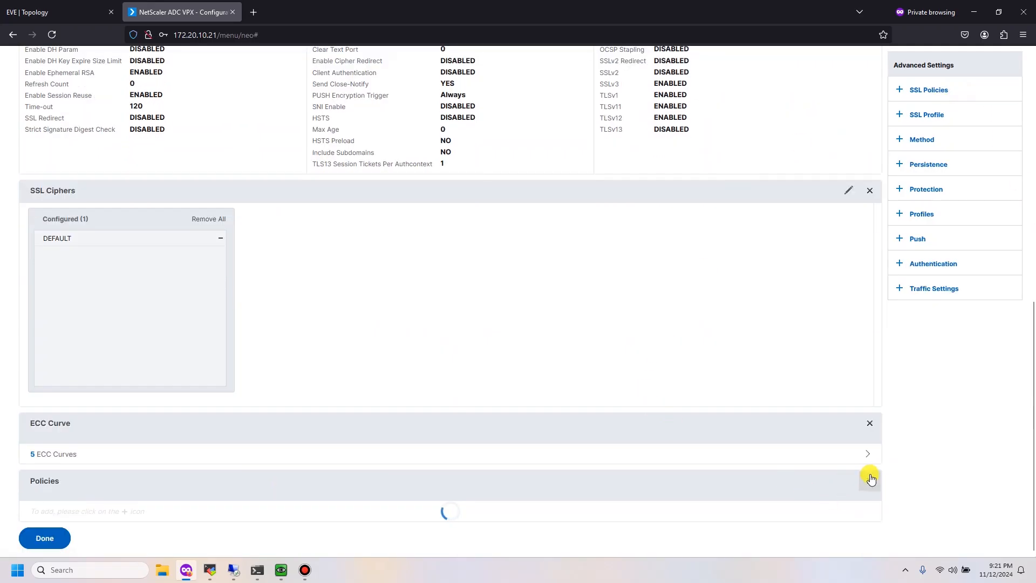
# Start a new policy binding on SSLOFFLOADING-EN with policy type Responder and type Request.
pyautogui.click(849, 481)
pyautogui.click(409, 123)
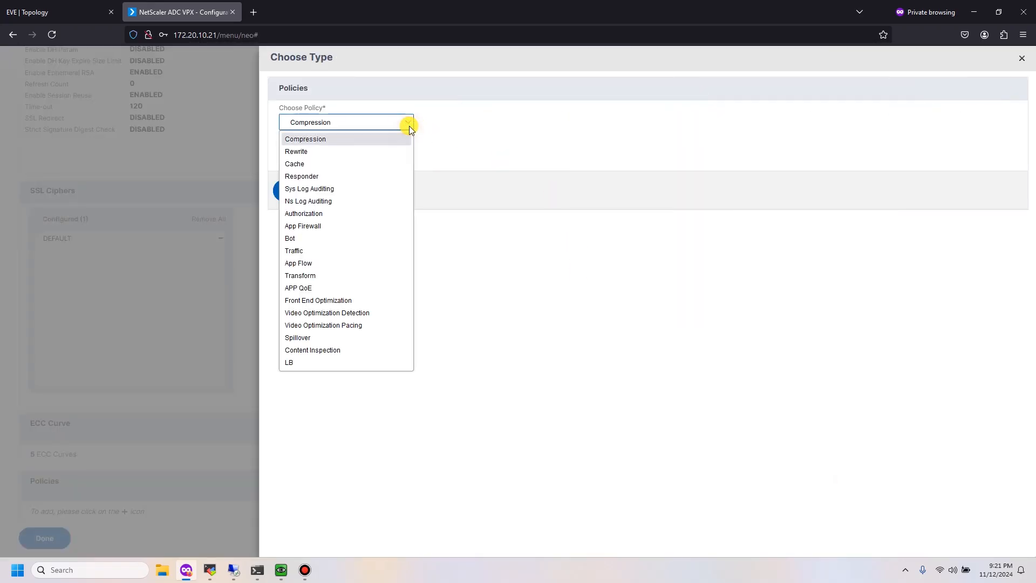
pyautogui.click(369, 175)
pyautogui.click(304, 191)
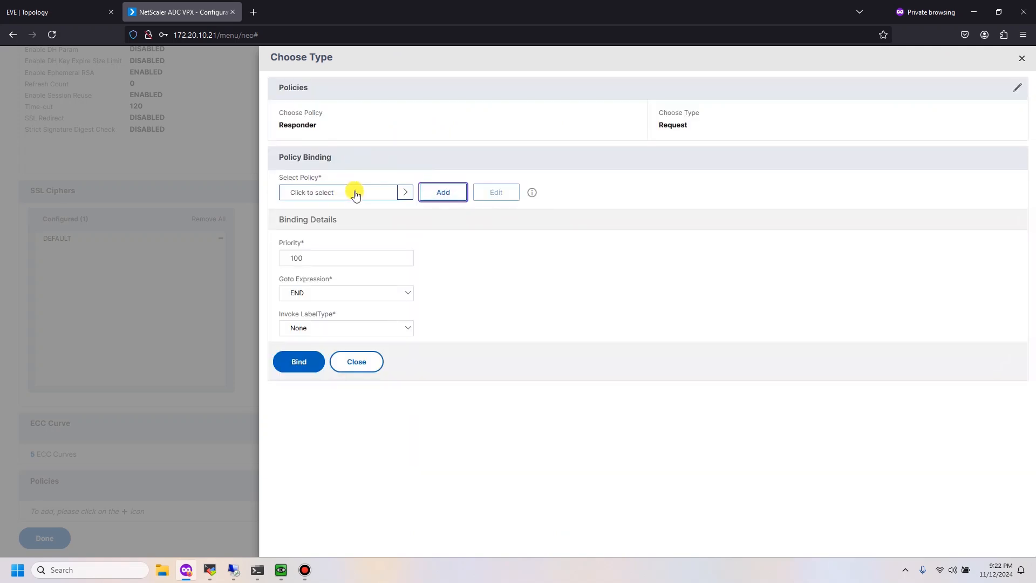
# Review the Redir-Fr-Lang policy, bind it to SSLOFFLOADING-EN with priority 100 and Goto Expression END, and finish editing the virtual server.
pyautogui.click(355, 193)
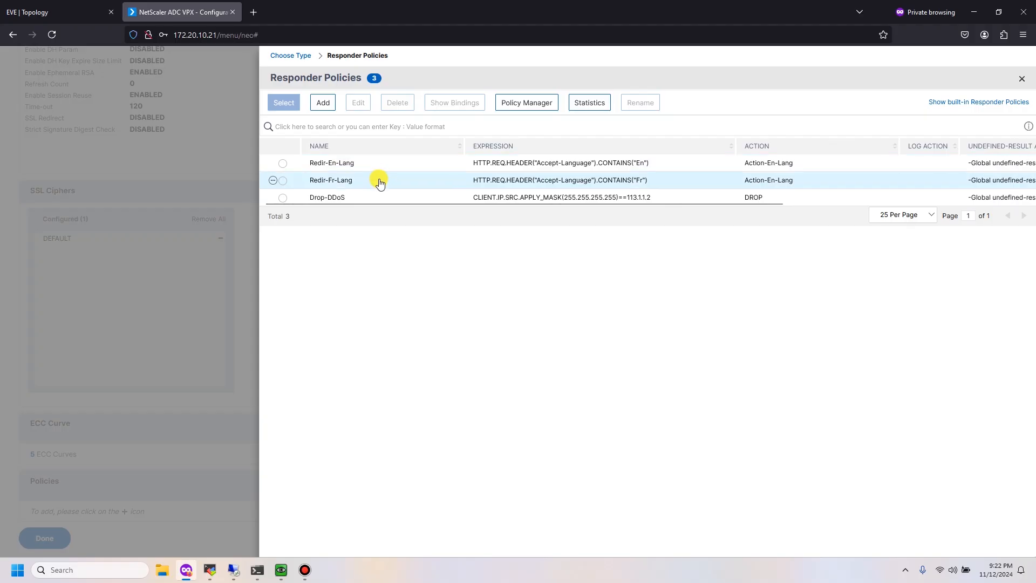
pyautogui.doubleClick(424, 185)
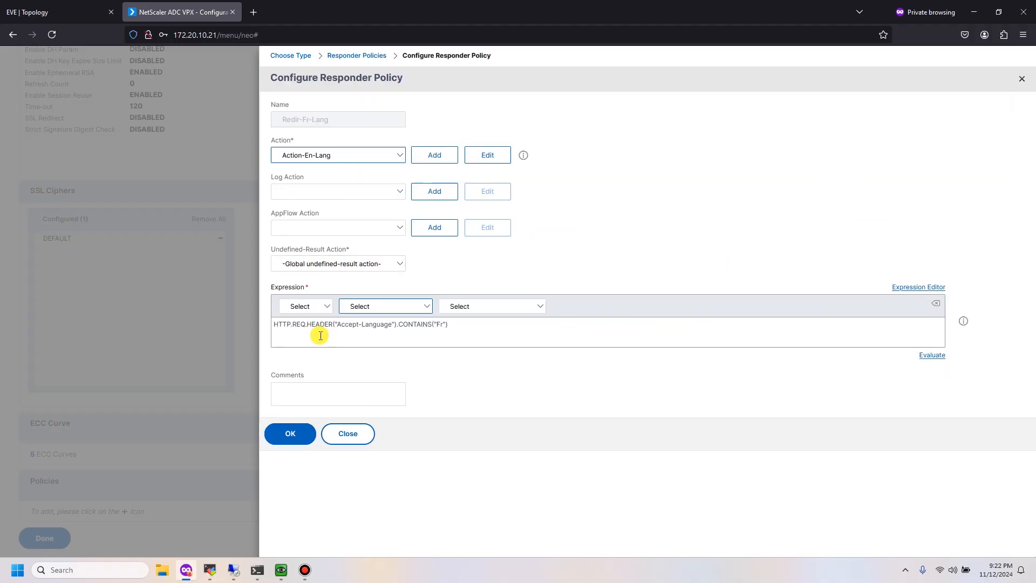
pyautogui.click(347, 434)
pyautogui.click(282, 183)
pyautogui.click(285, 105)
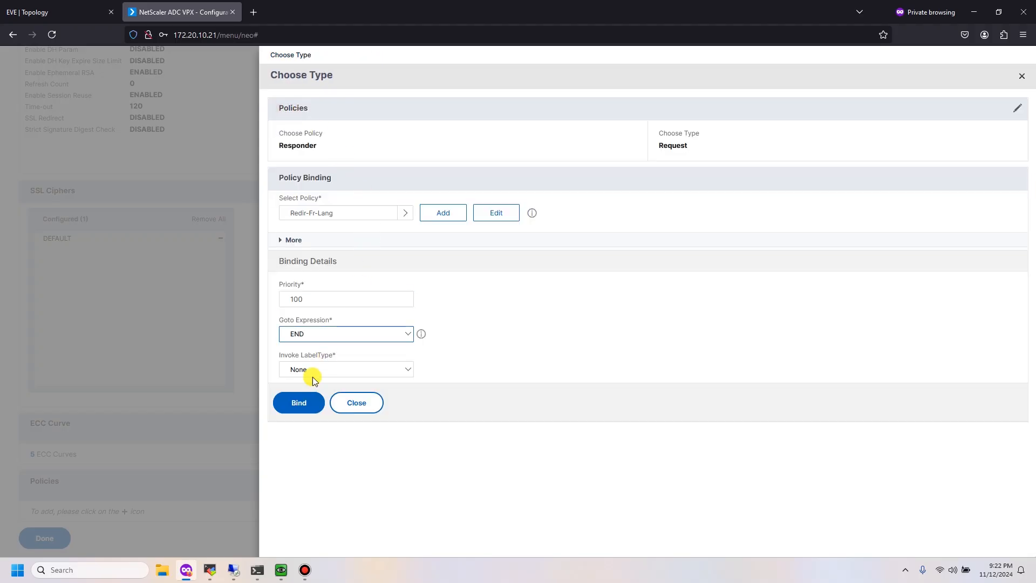
pyautogui.click(300, 403)
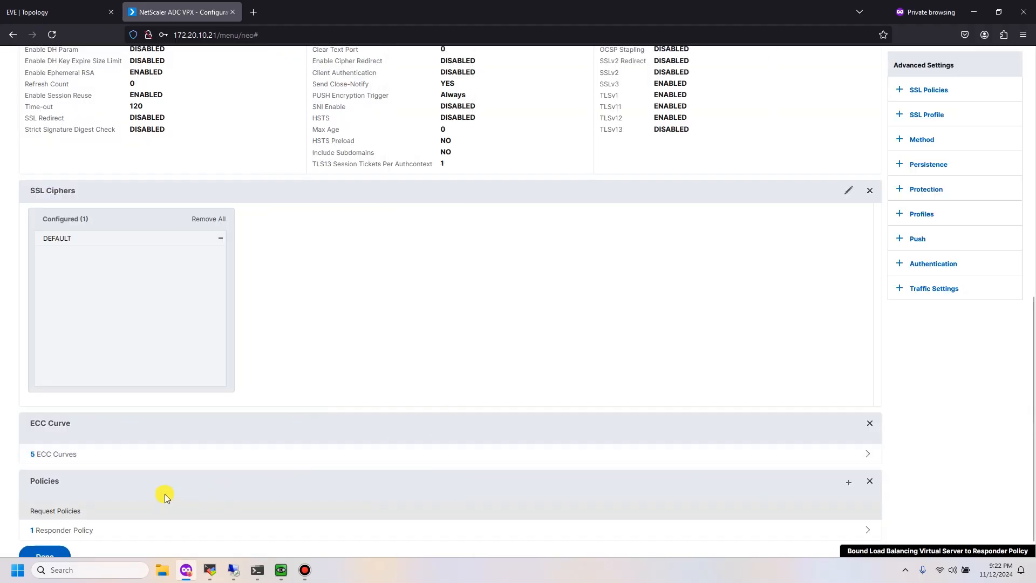
pyautogui.click(59, 534)
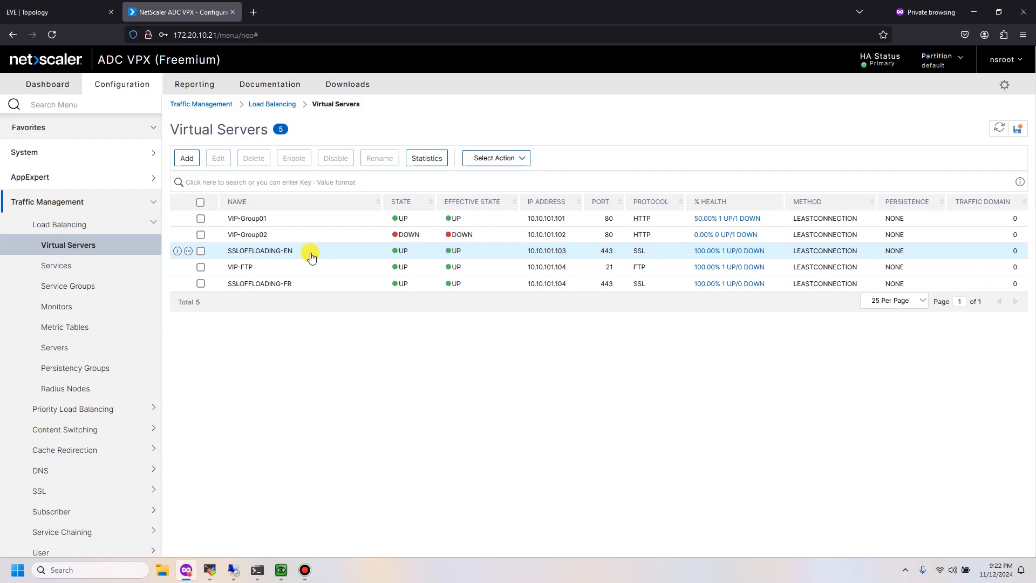
# Open the SSLOFFLOADING-FR virtual server for editing and add the Policies section to its configuration.
pyautogui.doubleClick(347, 283)
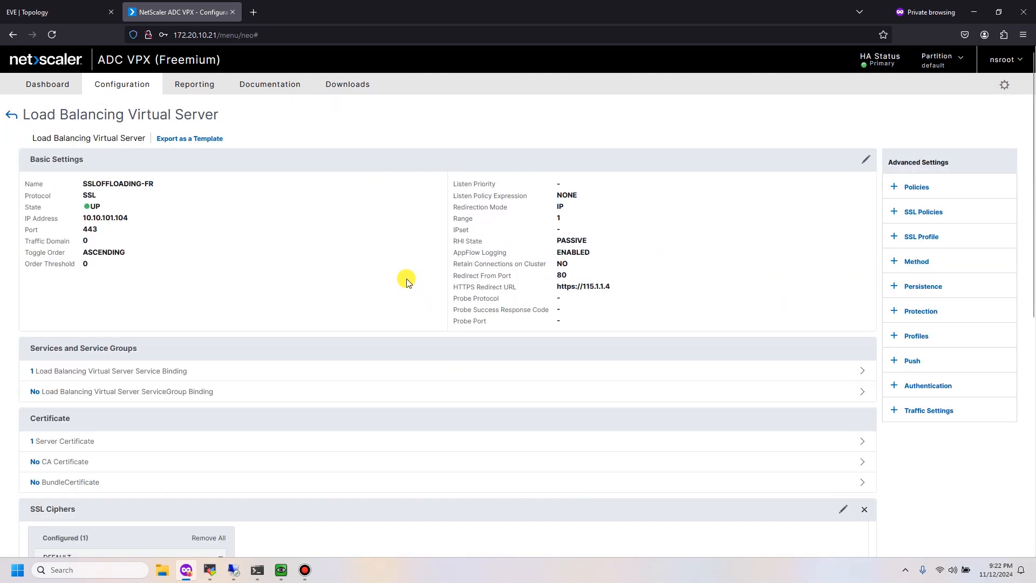
pyautogui.scroll(-1, 351, 302)
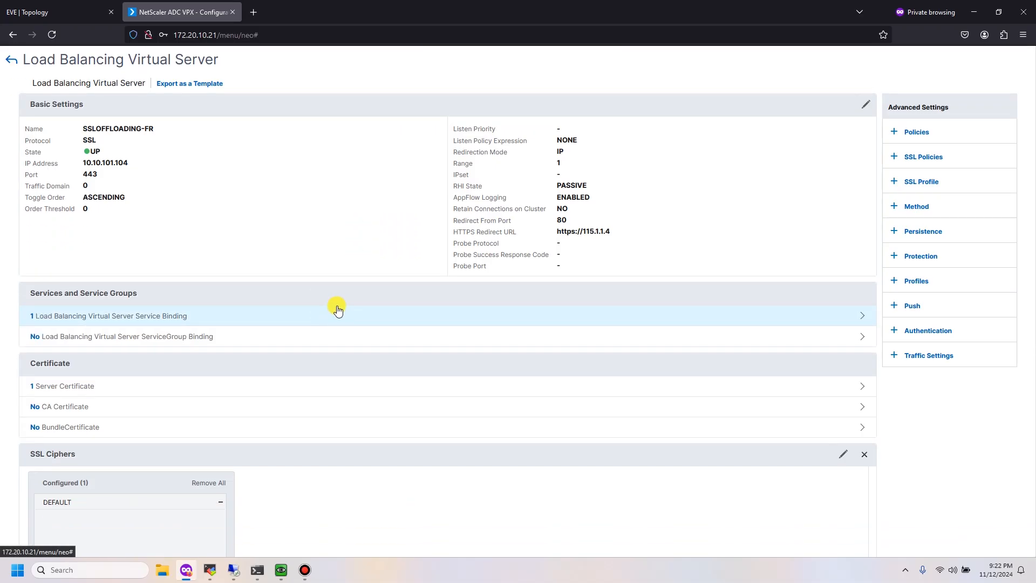
pyautogui.scroll(-2, 389, 335)
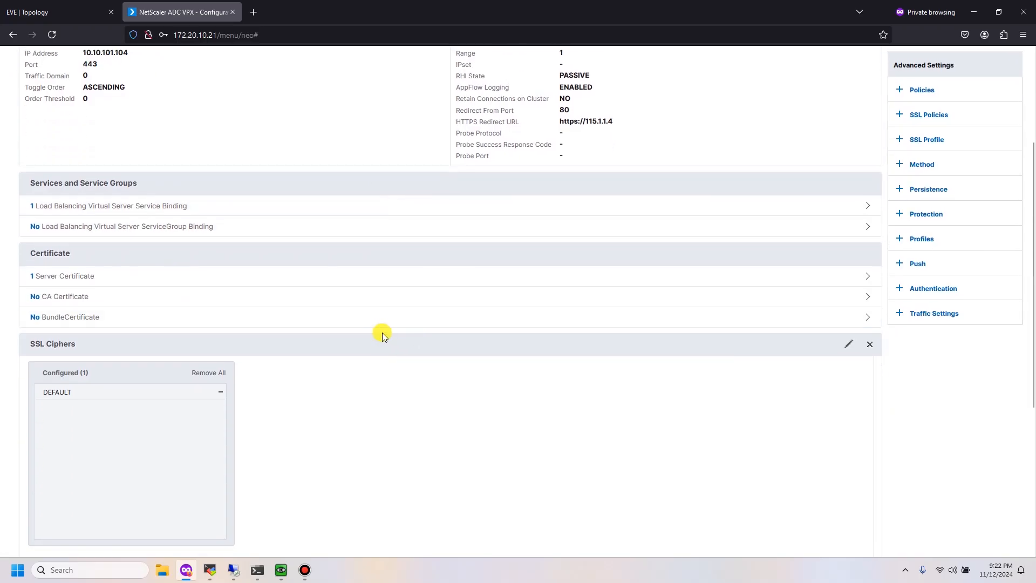
pyautogui.scroll(-2, 324, 418)
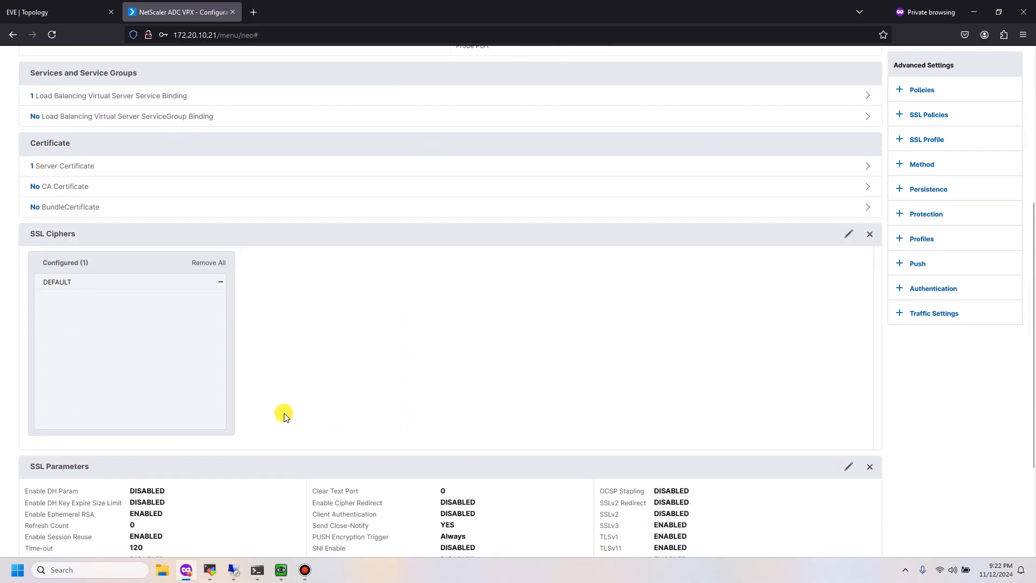
pyautogui.scroll(-3, 284, 416)
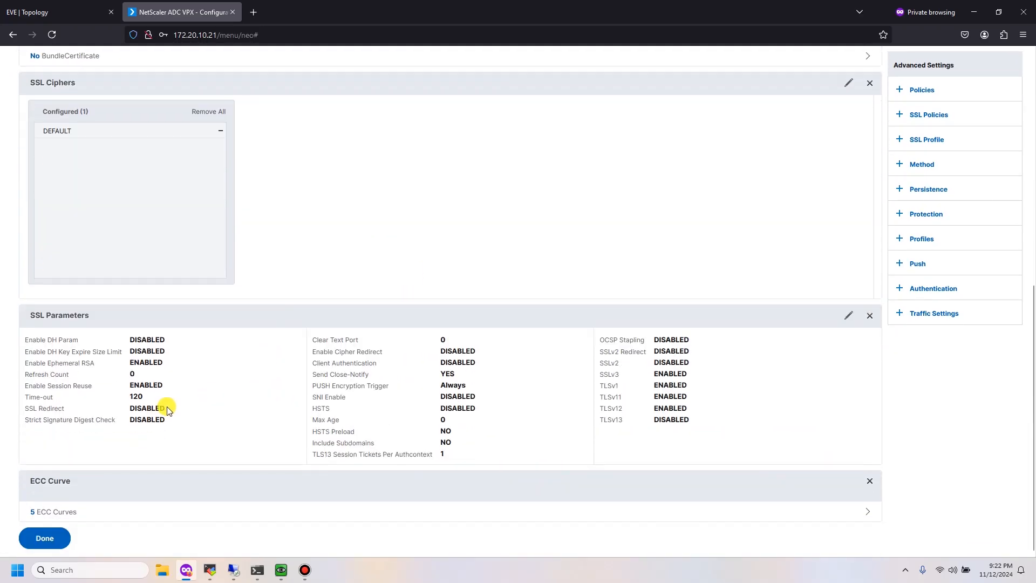
pyautogui.click(900, 90)
# Start a new policy binding on SSLOFFLOADING-FR with policy type Responder and type Request.
pyautogui.click(849, 481)
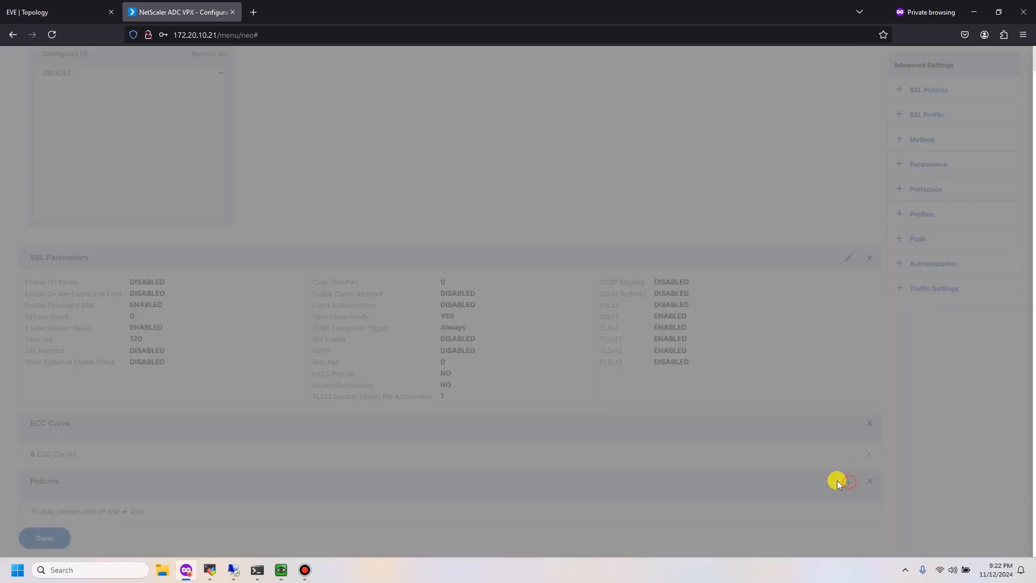
pyautogui.click(363, 122)
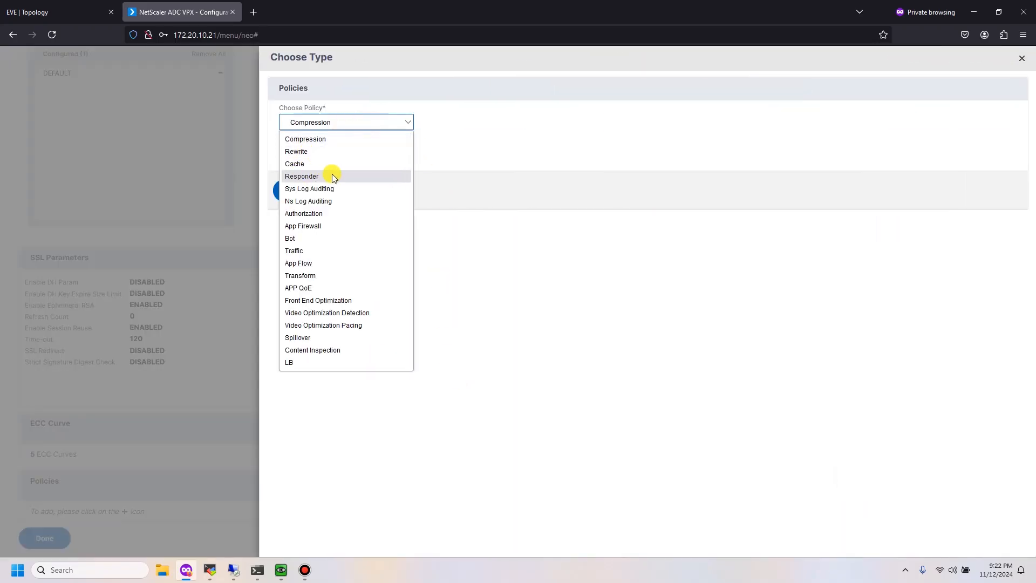
pyautogui.click(333, 177)
pyautogui.click(372, 157)
pyautogui.click(323, 171)
pyautogui.click(324, 189)
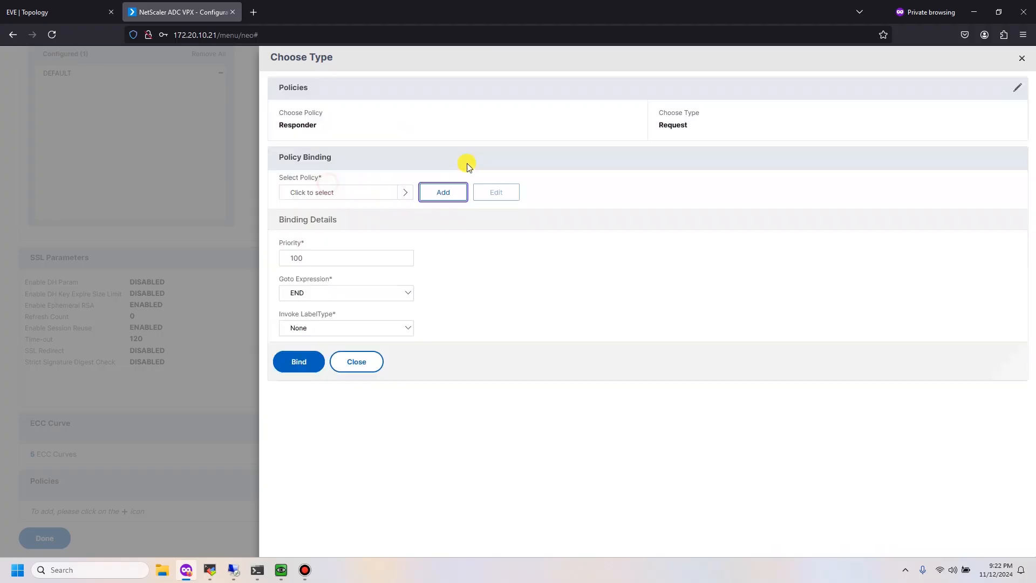
# Bind the Redir-En-Lang responder policy to SSLOFFLOADING-FR with priority 100 and Goto Expression END.
pyautogui.click(349, 196)
pyautogui.click(281, 165)
pyautogui.click(284, 103)
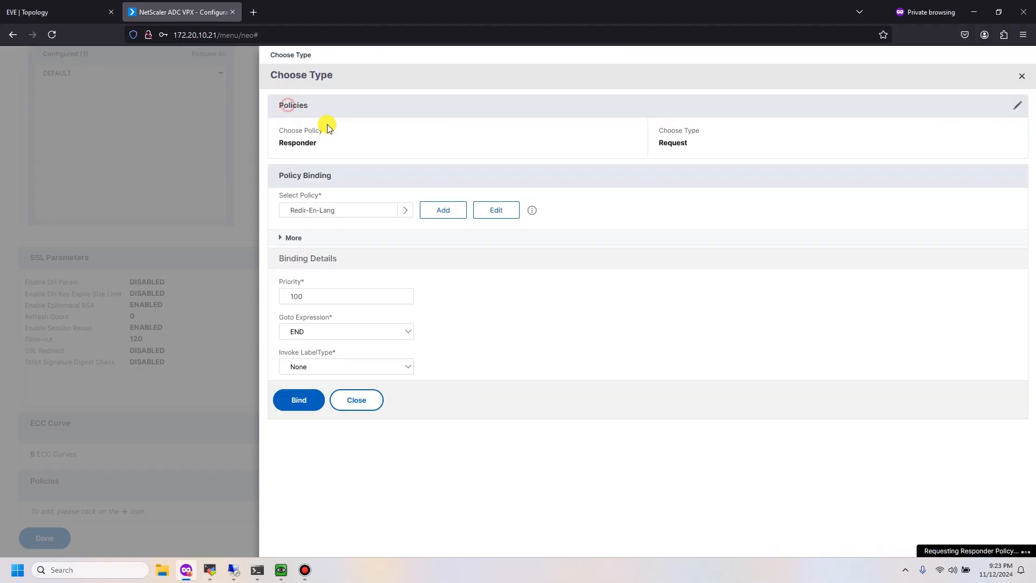
pyautogui.click(312, 404)
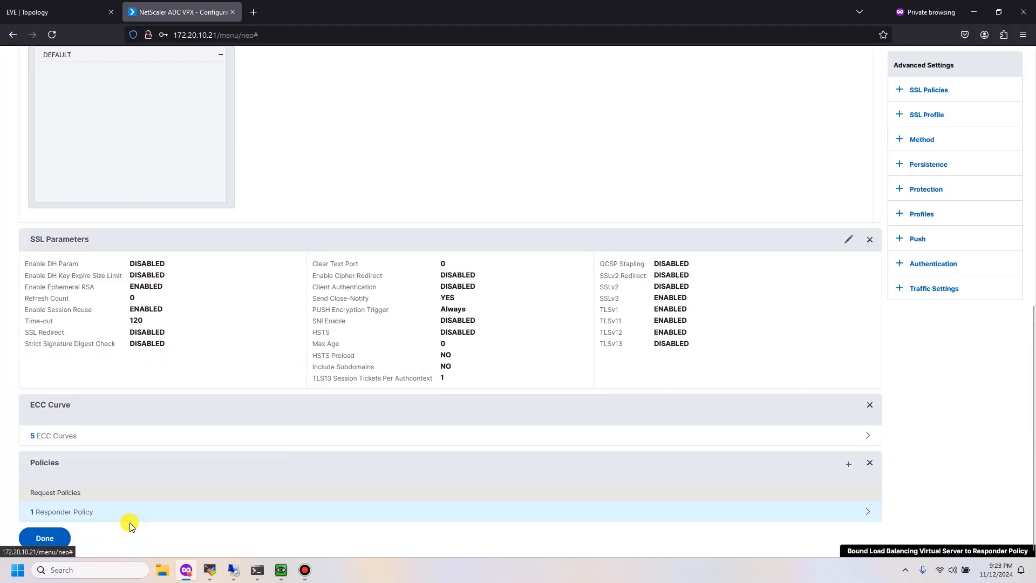
# Finish editing the SSLOFFLOADING-FR virtual server and save the running configuration.
pyautogui.click(48, 538)
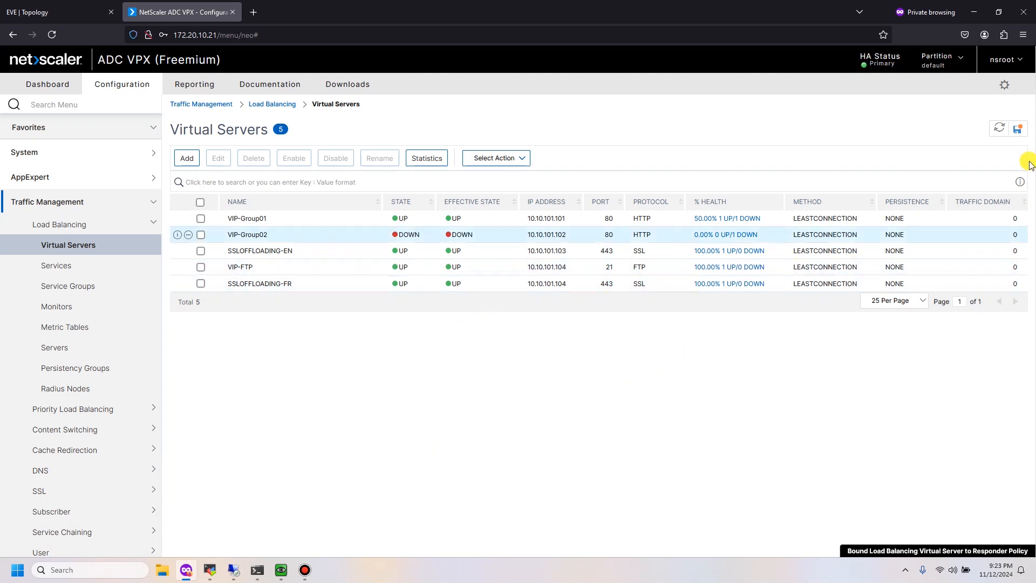
pyautogui.click(1017, 129)
pyautogui.click(573, 330)
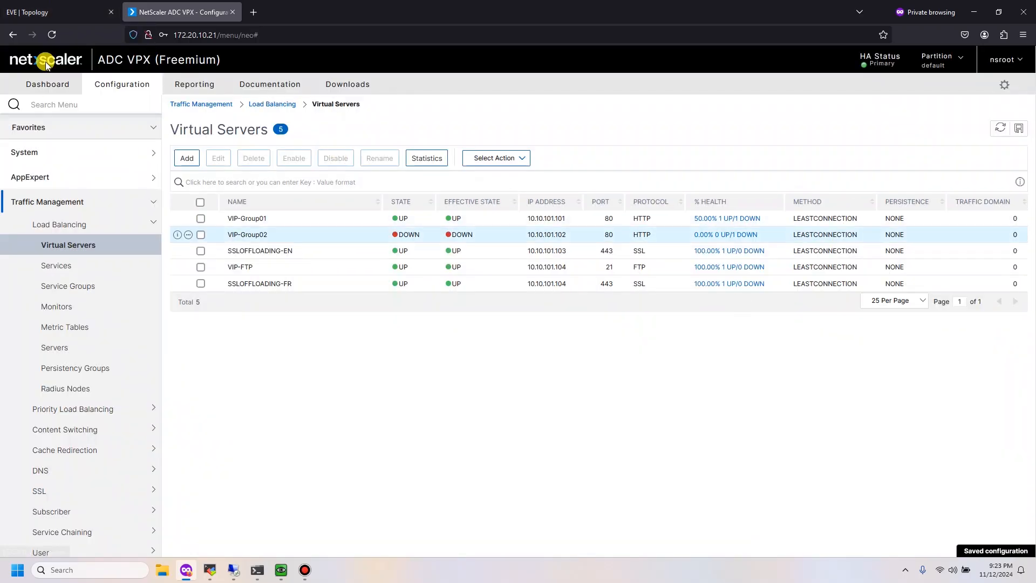
# Switch to the EVE lab topology and open the console of the Web01 server in Group01.
pyautogui.click(43, 7)
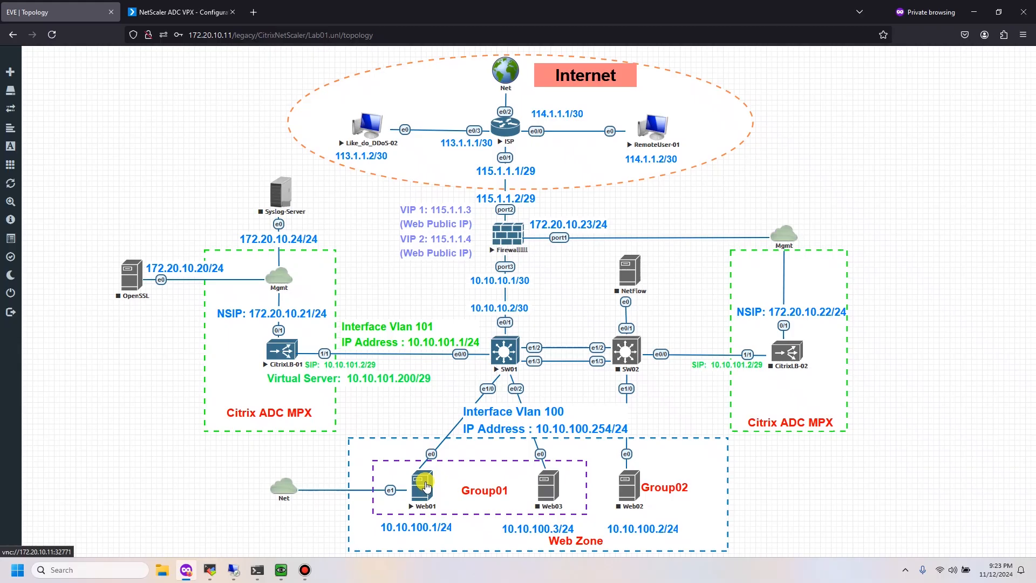
pyautogui.click(426, 487)
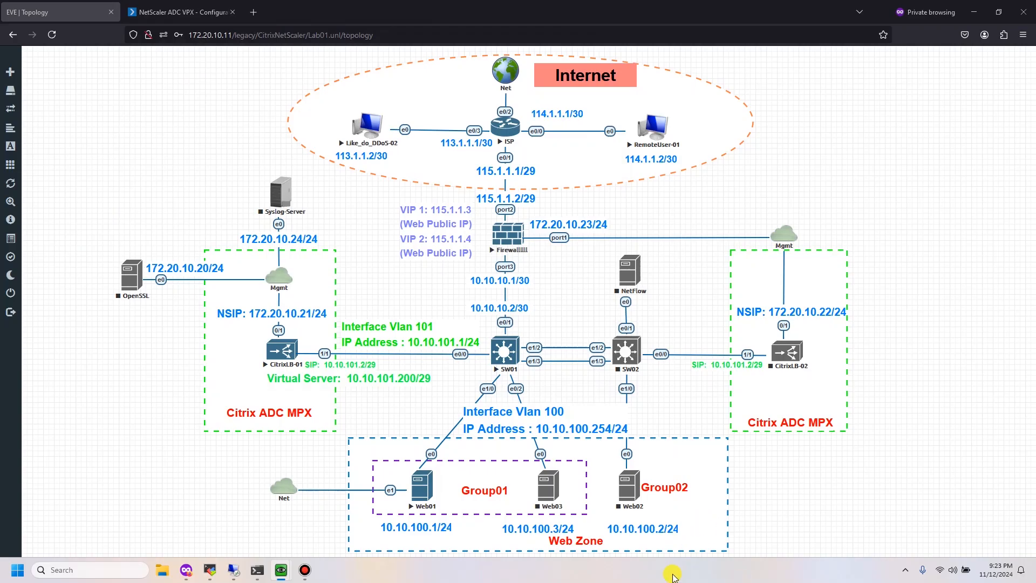
pyautogui.moveTo(496, 571); pyautogui.dragTo(451, 90)
pyautogui.doubleClick(469, 91)
pyautogui.click(683, 6)
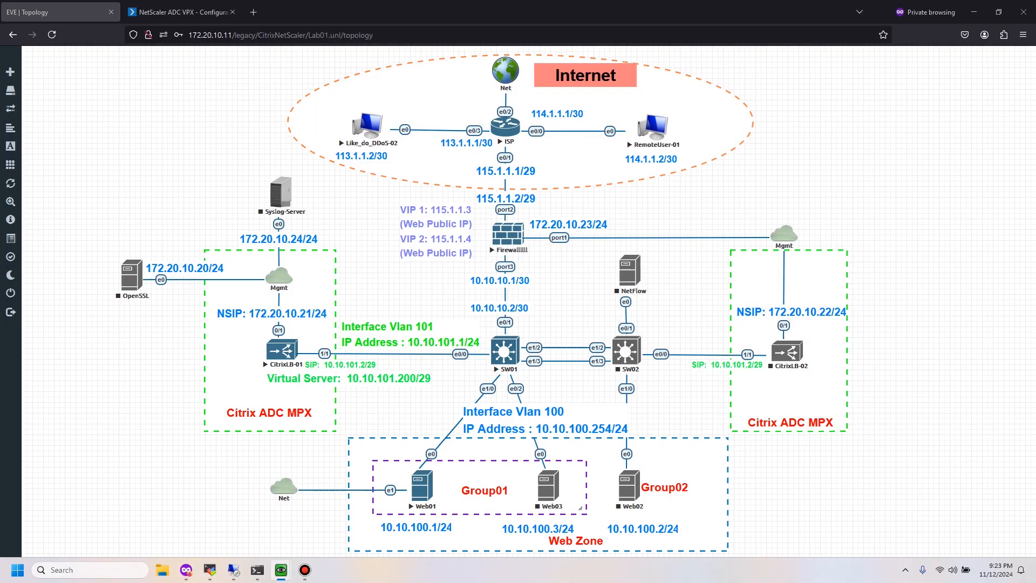
# Enlarge the Web01 console window, unlock the server and sign in as Administrator with the account password.
pyautogui.moveTo(593, 580); pyautogui.dragTo(339, 82)
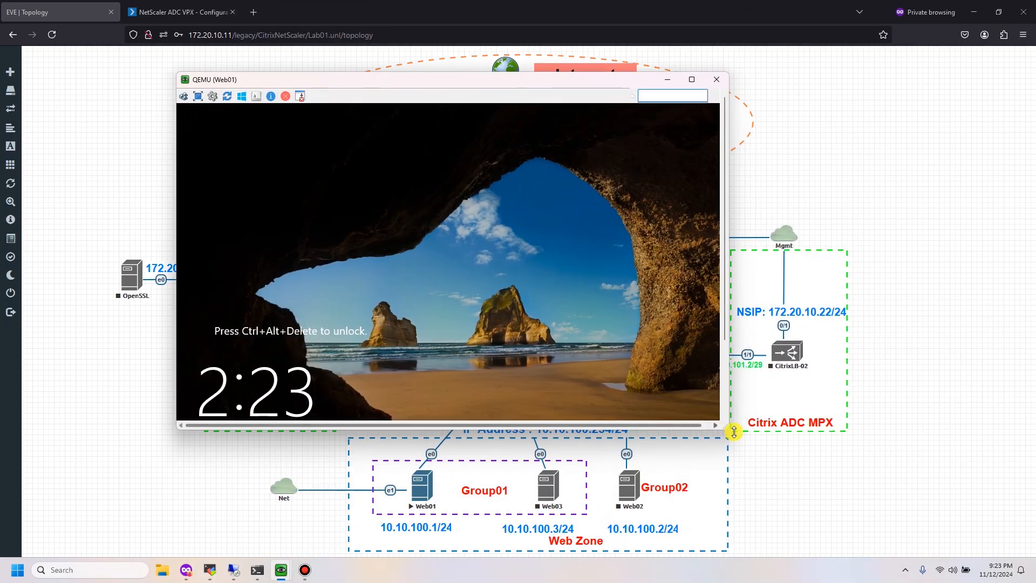
pyautogui.moveTo(725, 428); pyautogui.dragTo(815, 514)
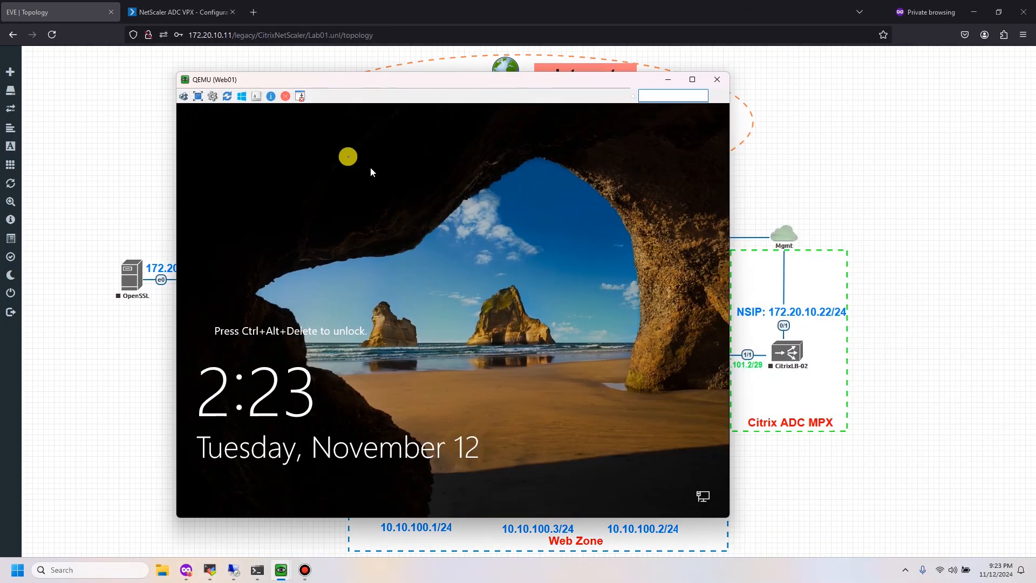
pyautogui.click(183, 96)
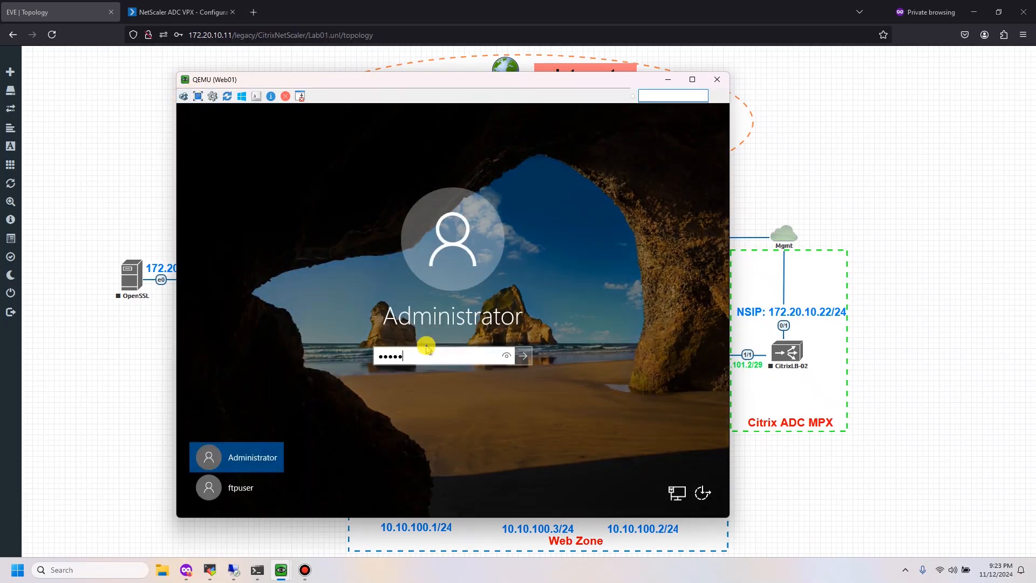
pyautogui.press('BackSpace')
pyautogui.press('BackSpace')
pyautogui.write('P')
pyautogui.press('Return')
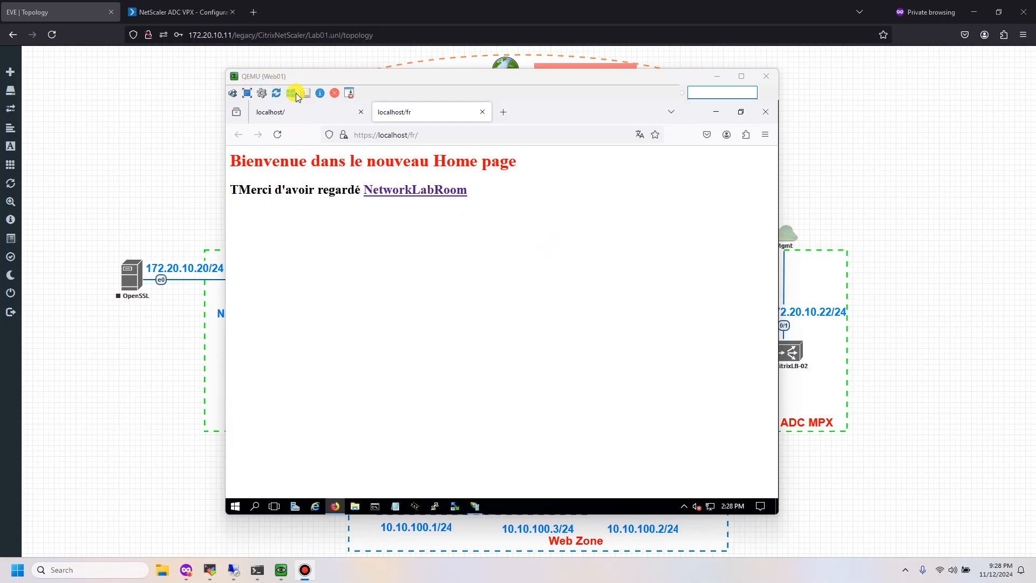
# Compare the English home page at localhost with the French one at localhost/fr on Web01, and return to the topology.
pyautogui.click(290, 115)
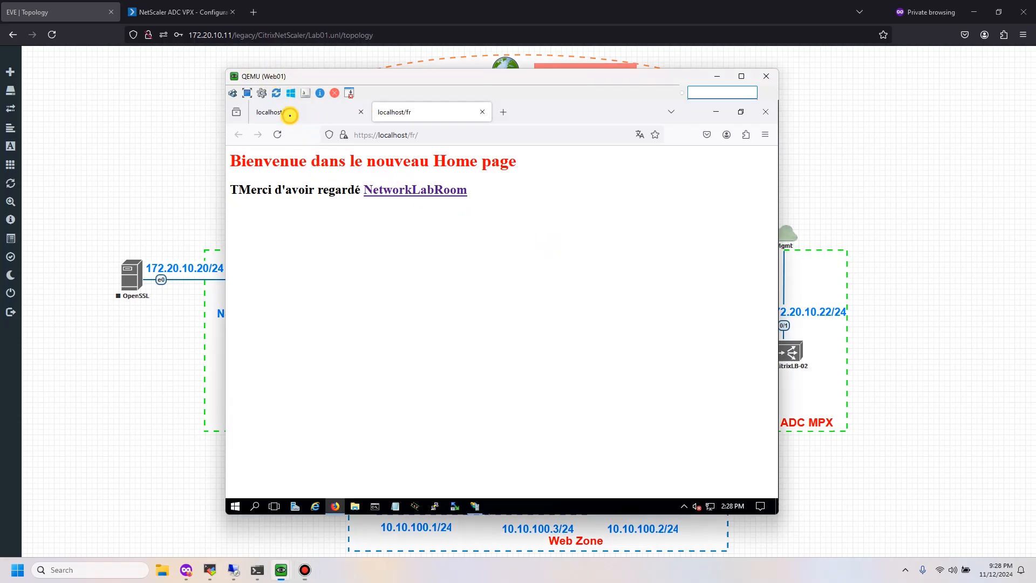
pyautogui.click(290, 115)
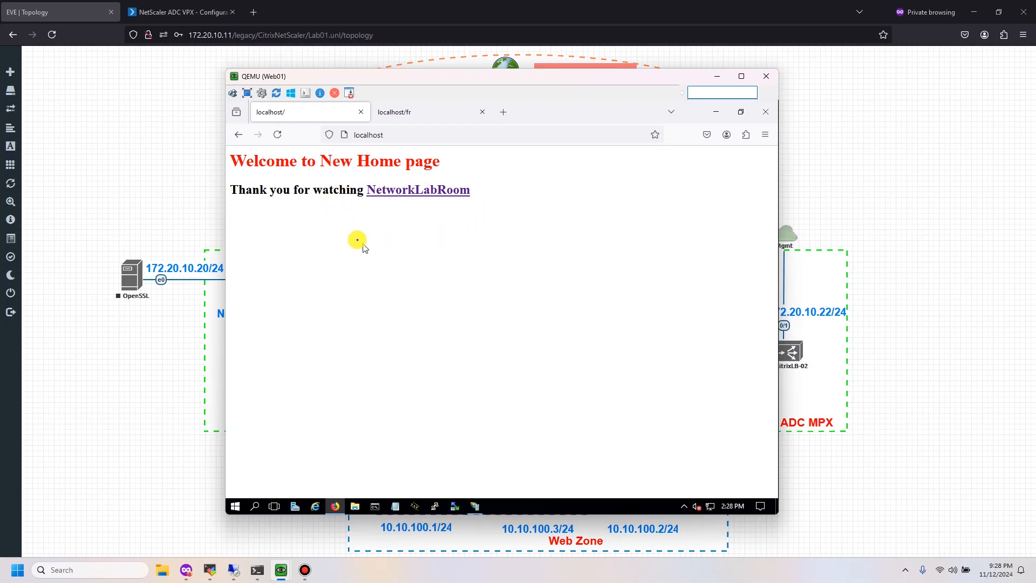
pyautogui.click(407, 116)
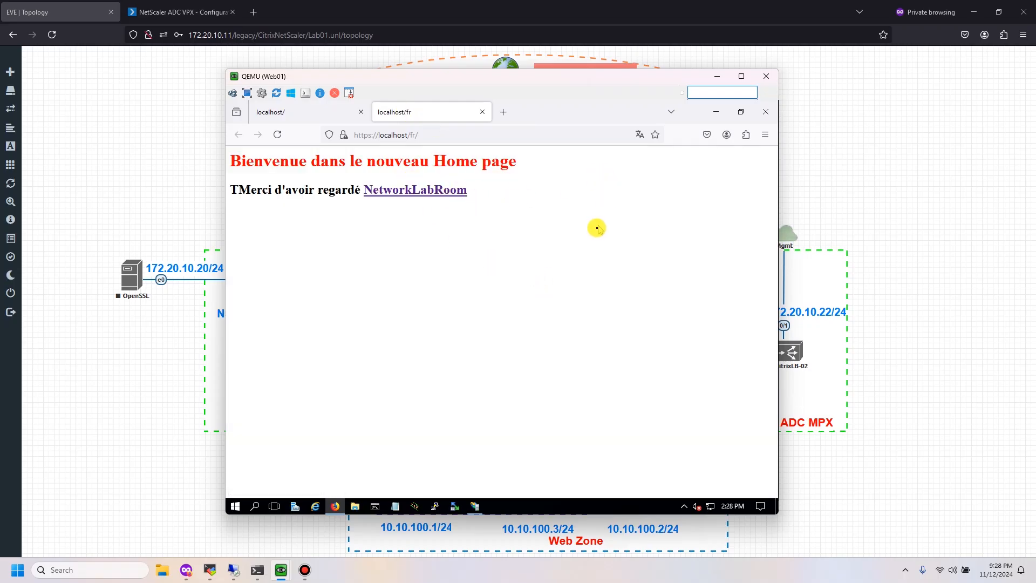
pyautogui.click(853, 202)
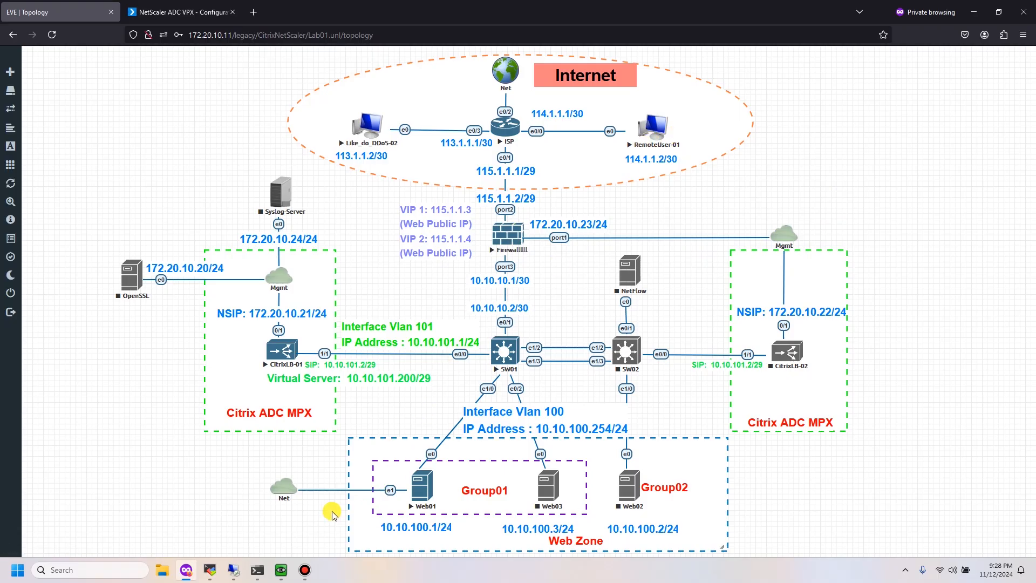
# Switch to the RemoteUser-01 console and sign in to the linux account with its password.
pyautogui.moveTo(281, 564)
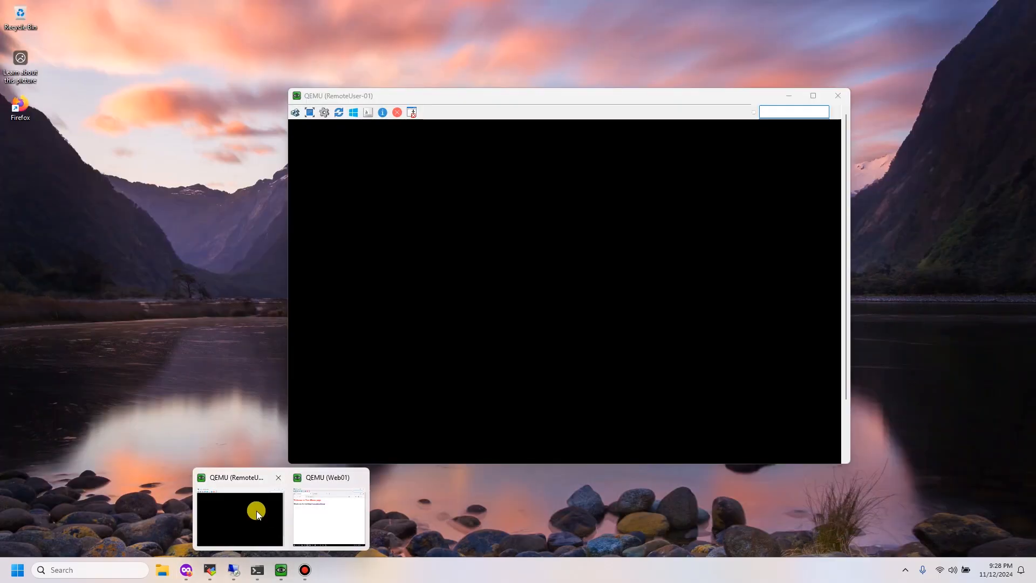
pyautogui.click(257, 513)
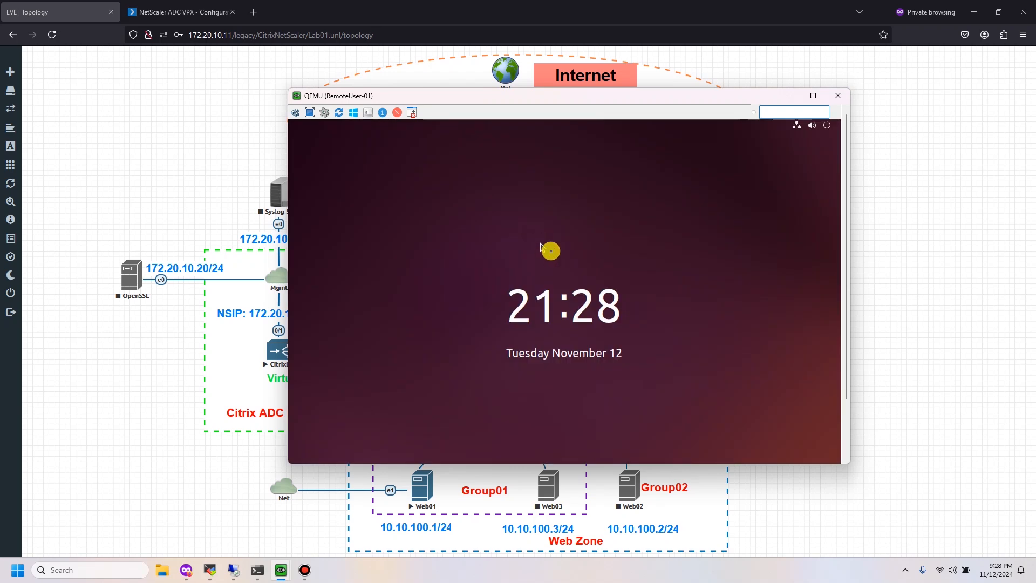
pyautogui.click(541, 247)
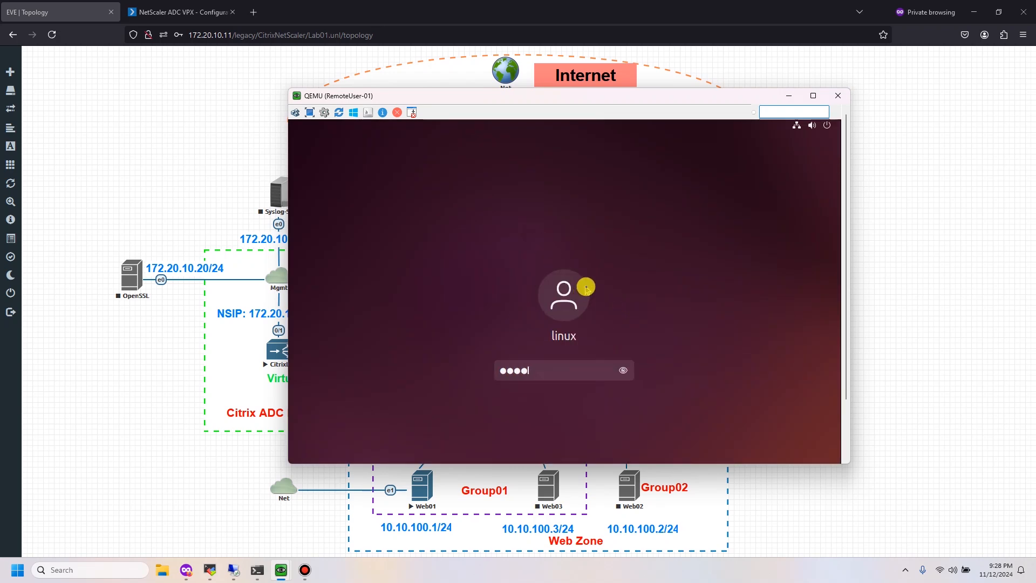
pyautogui.press('Return')
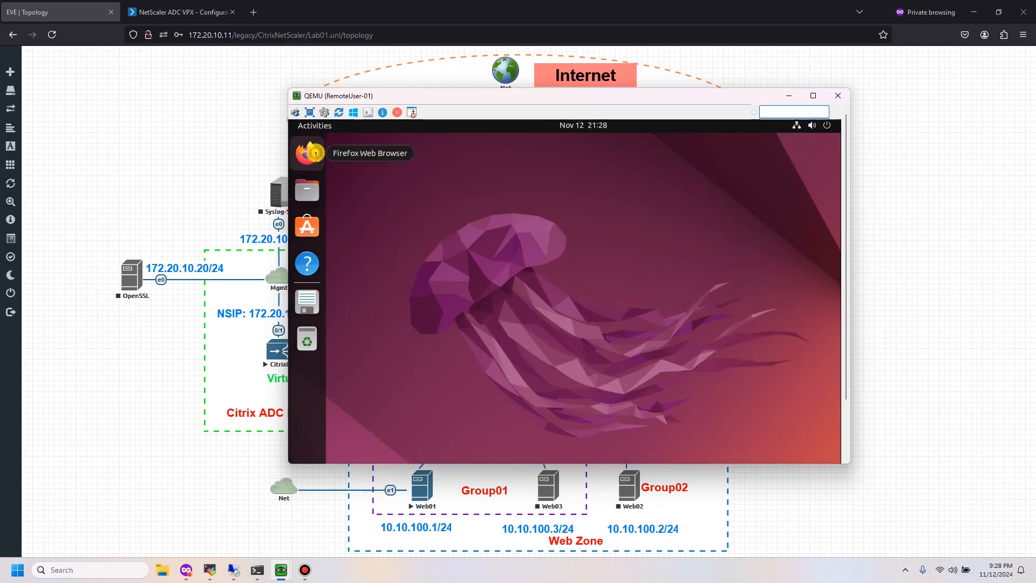
# Start Firefox on RemoteUser-01 and go through its settings to the extensions management page.
pyautogui.click(316, 153)
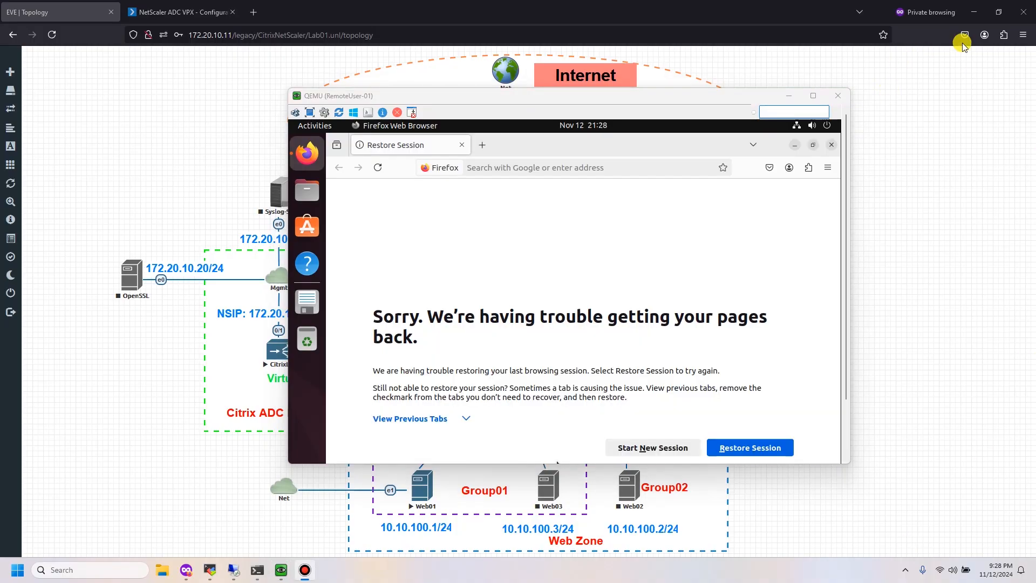
pyautogui.click(830, 167)
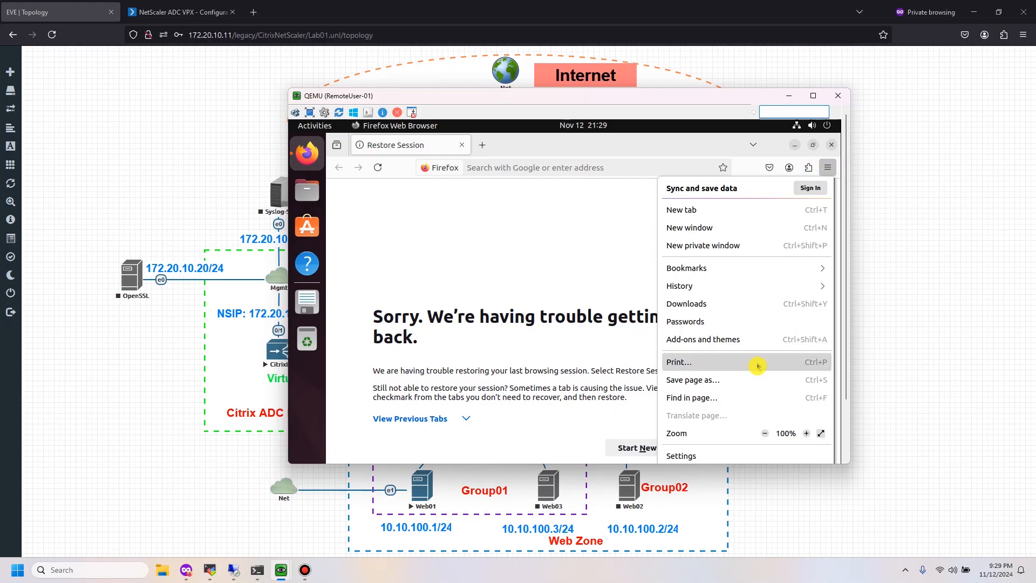
pyautogui.scroll(-1, 729, 329)
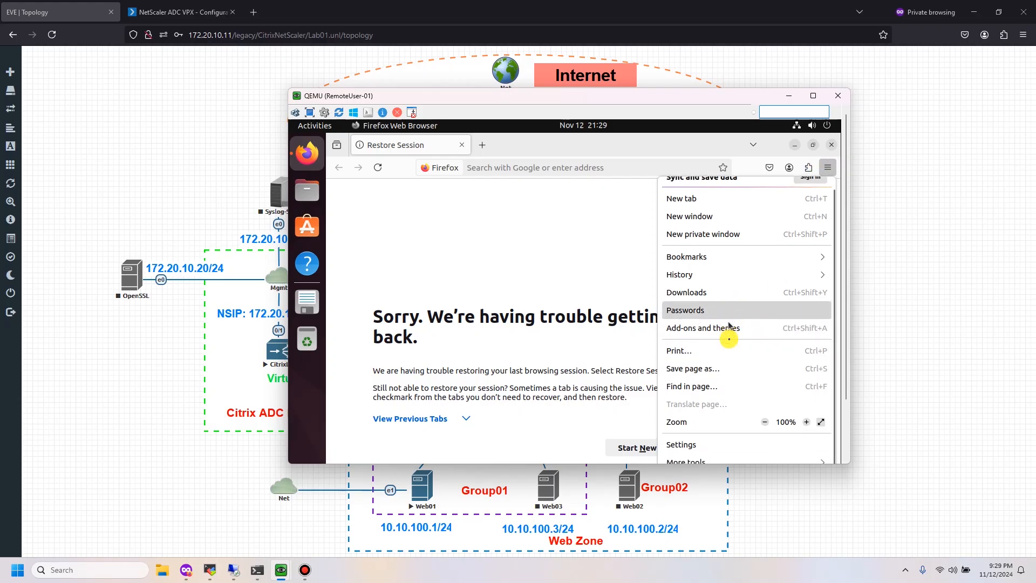
pyautogui.click(737, 444)
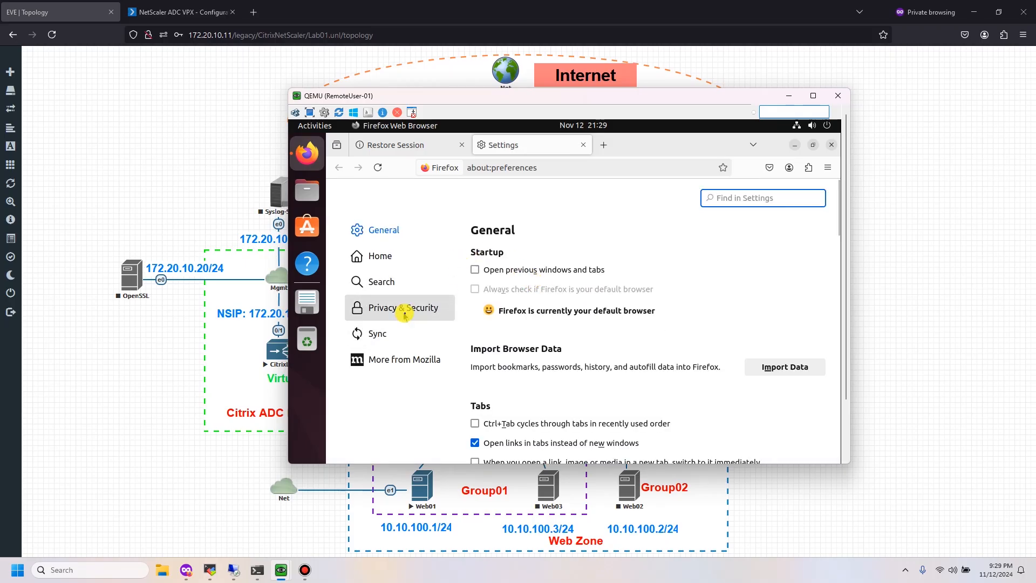
pyautogui.click(423, 309)
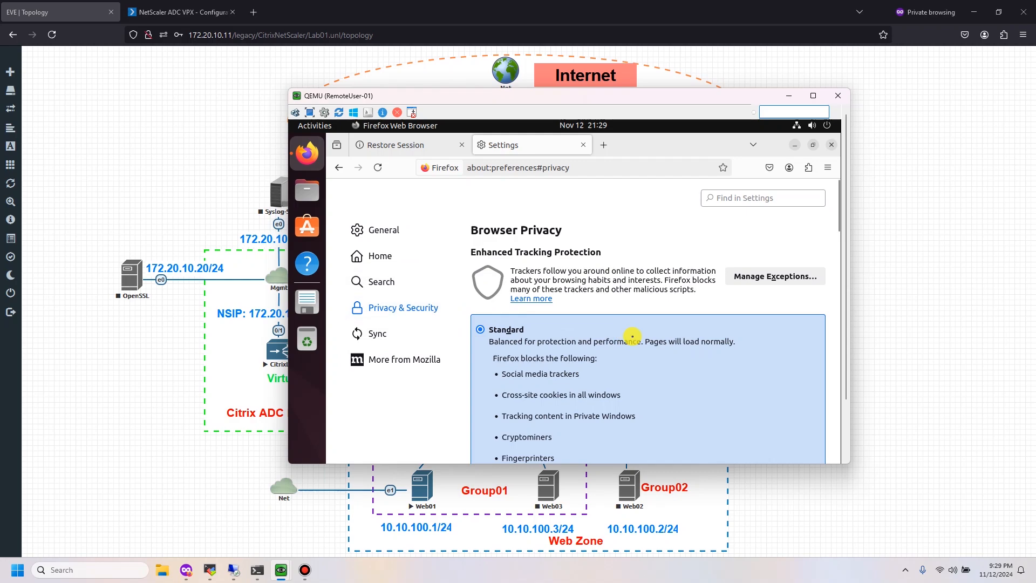
pyautogui.scroll(-15, 504, 270)
pyautogui.scroll(-10, 616, 365)
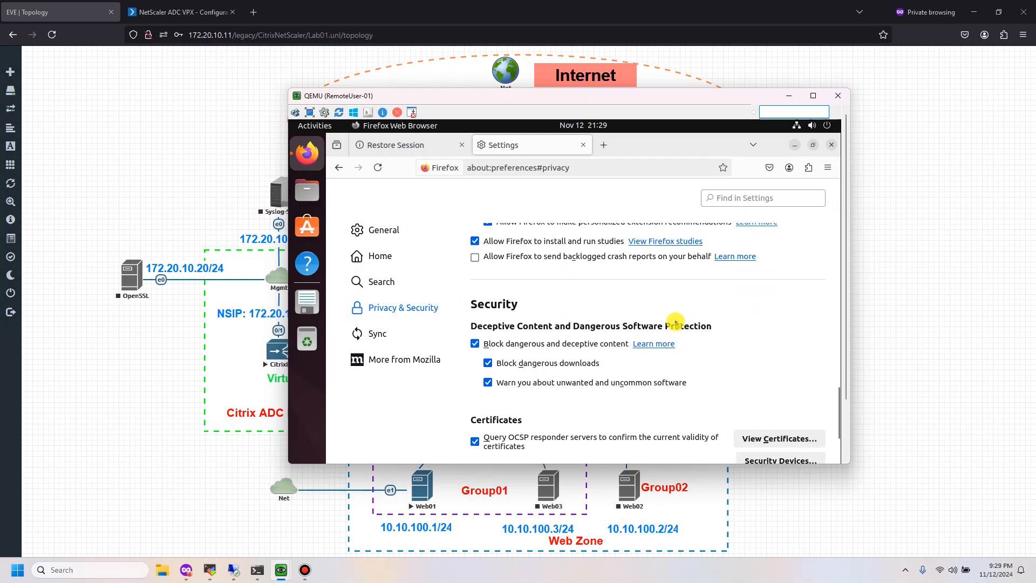
pyautogui.scroll(-10, 669, 329)
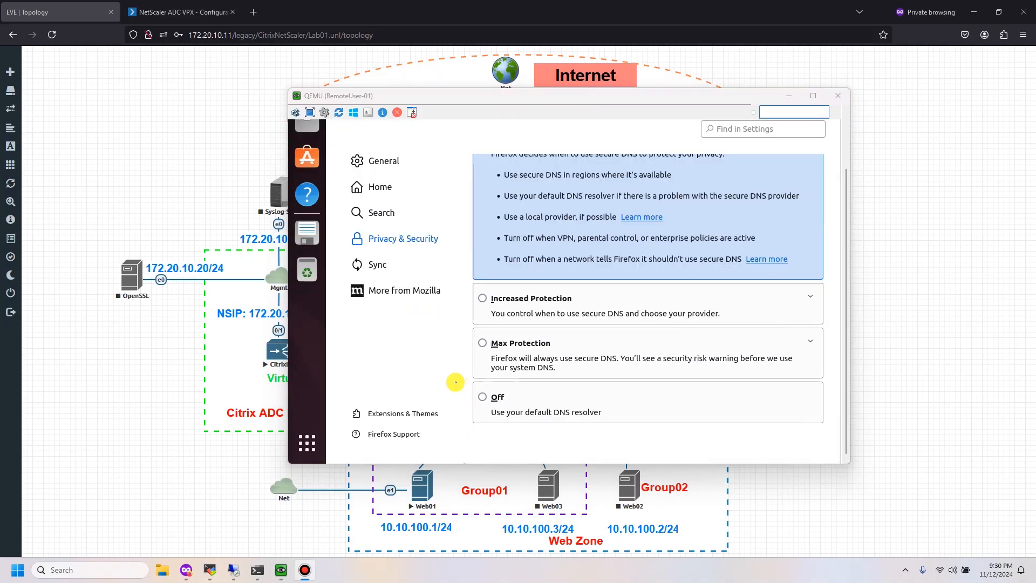
pyautogui.click(417, 412)
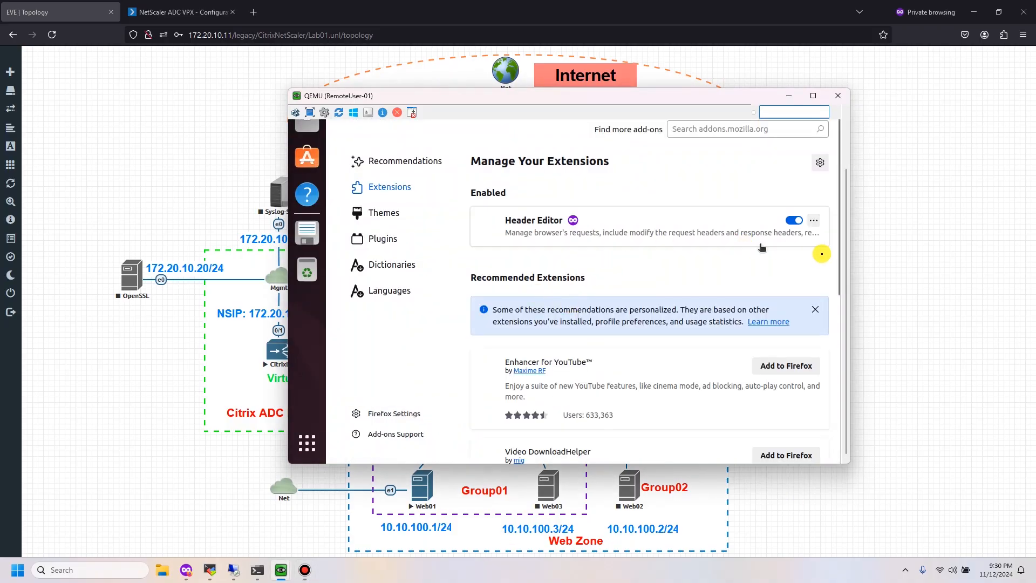
# Open the Header Editor extension's preferences and expand the Ungrouped rules.
pyautogui.click(813, 221)
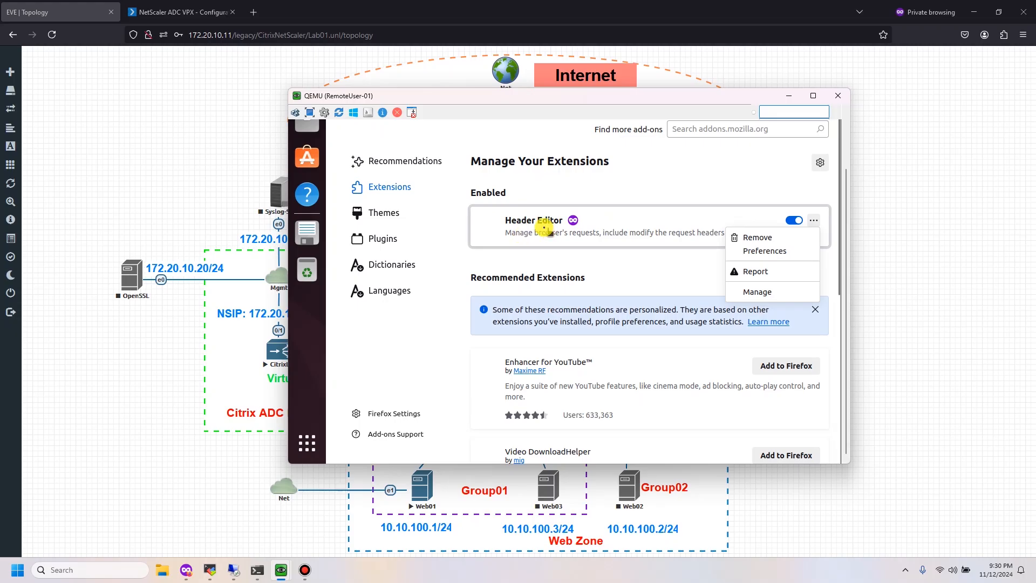
pyautogui.click(777, 252)
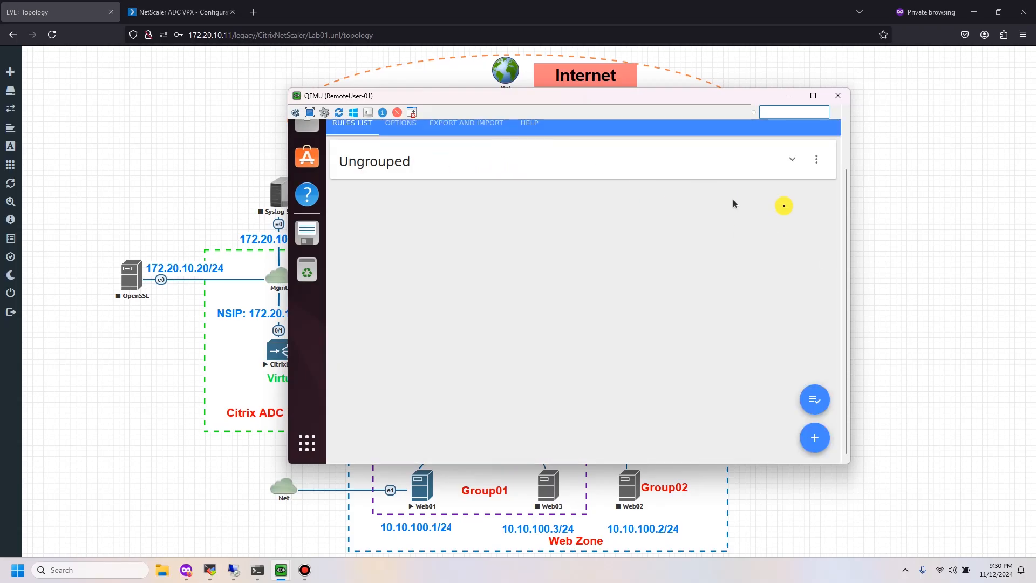
pyautogui.moveTo(846, 218); pyautogui.dragTo(844, 150)
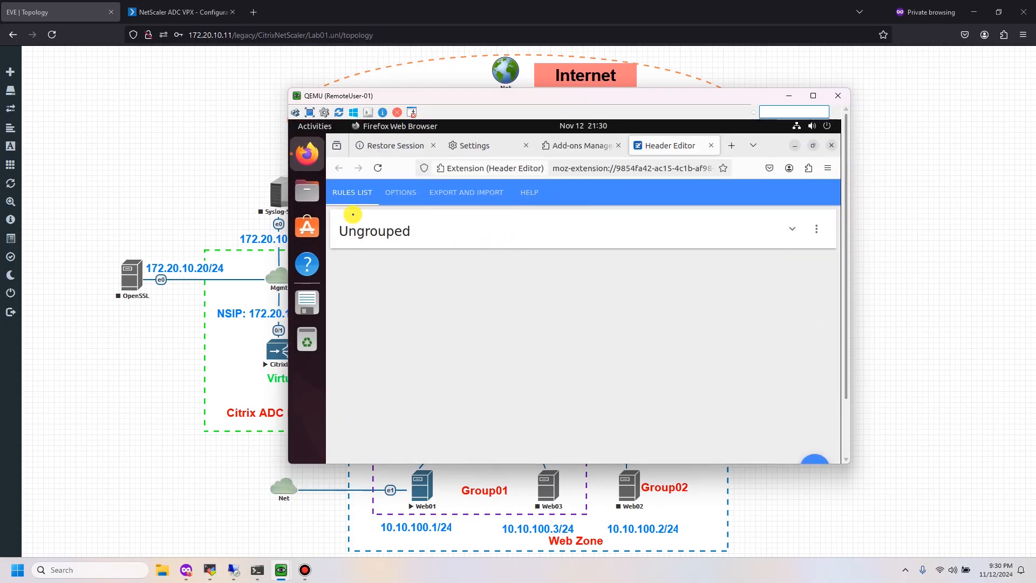
pyautogui.click(793, 228)
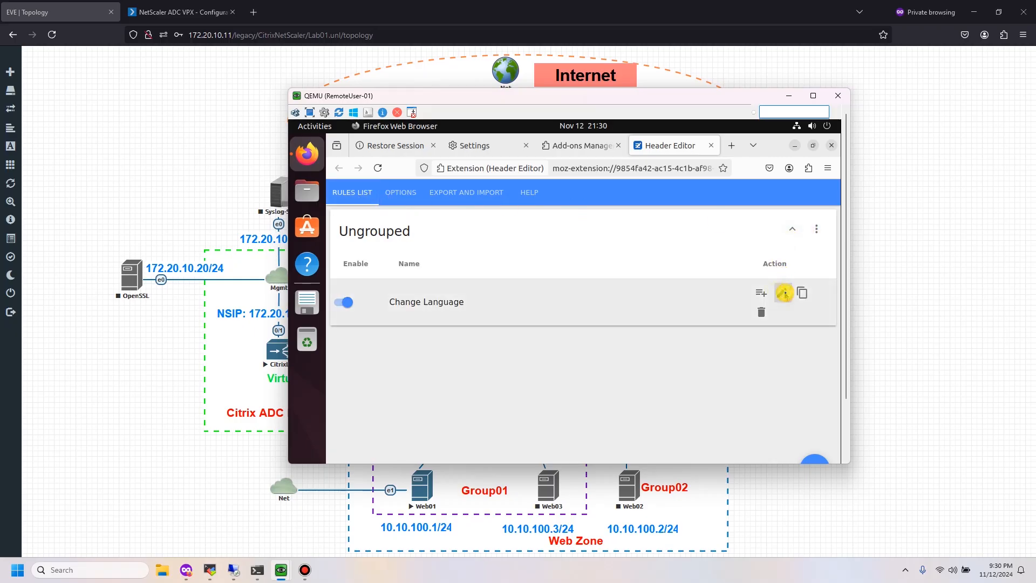
# Set the accept-language header value of the Change Language rule to en and save the rule.
pyautogui.click(784, 293)
pyautogui.scroll(-2, 539, 356)
pyautogui.scroll(2, 497, 334)
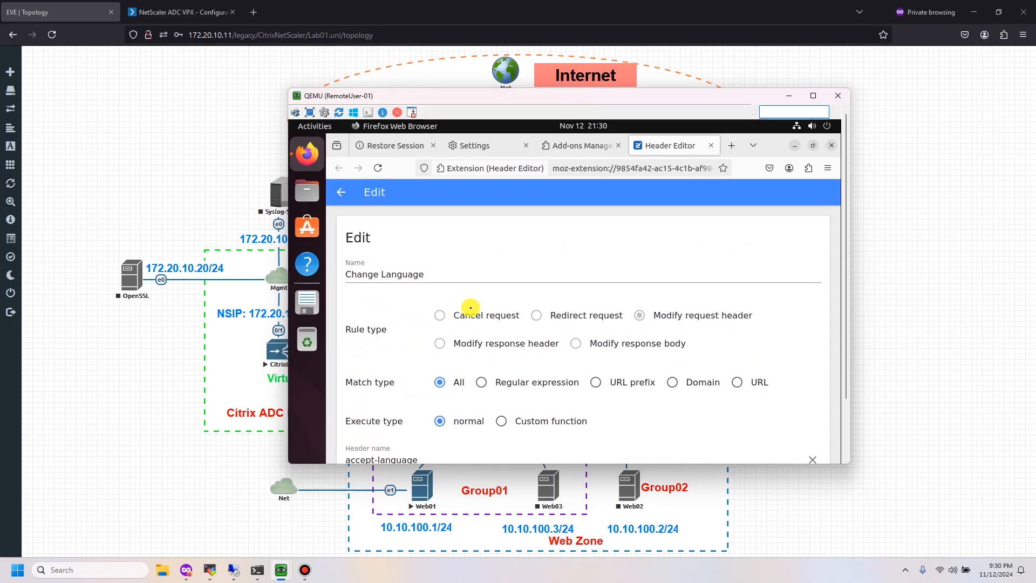
pyautogui.scroll(-3, 432, 351)
pyautogui.scroll(1, 384, 306)
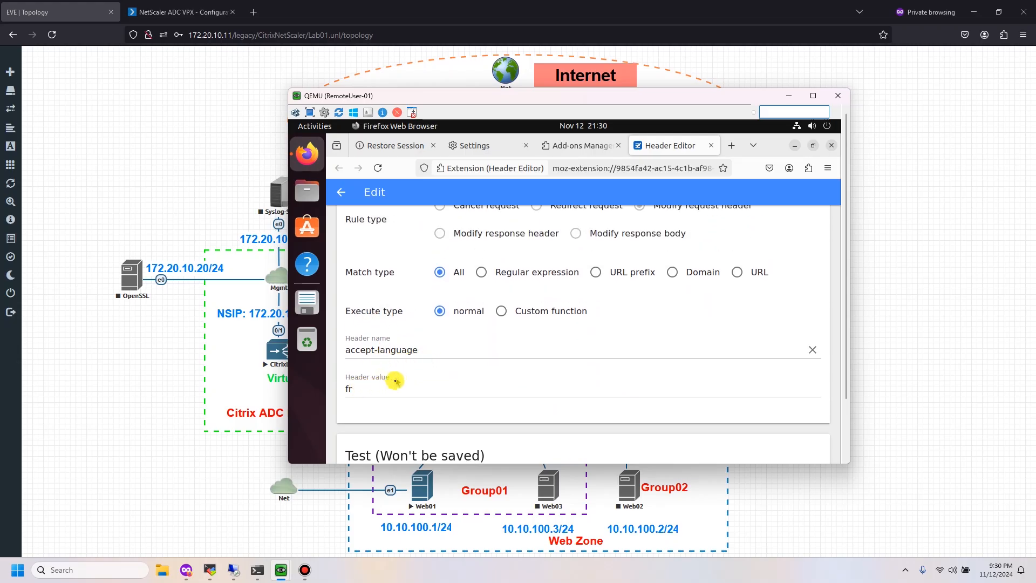
pyautogui.click(431, 393)
pyautogui.write('en')
pyautogui.scroll(-3, 610, 345)
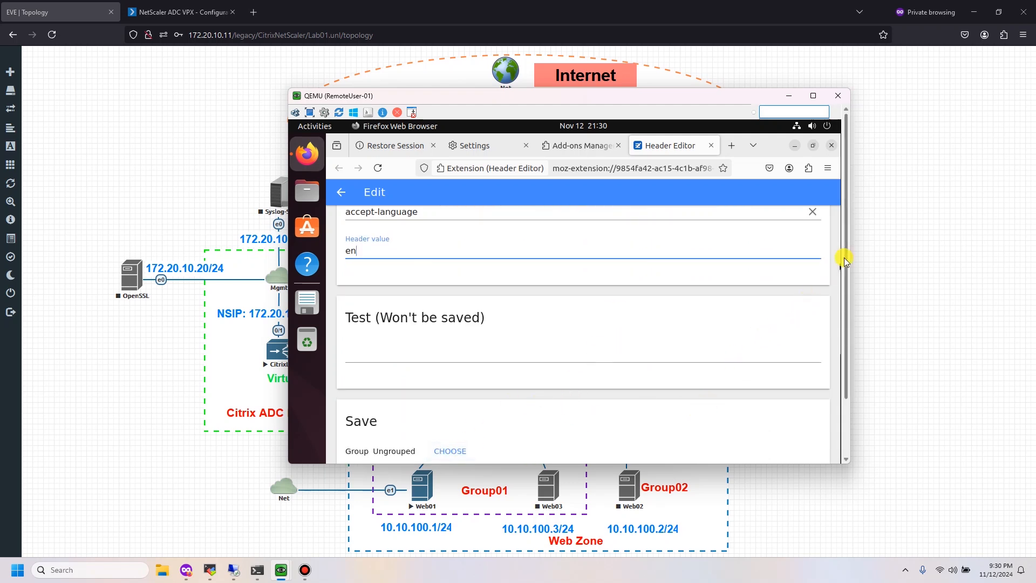
pyautogui.moveTo(844, 257); pyautogui.dragTo(847, 339)
pyautogui.click(377, 410)
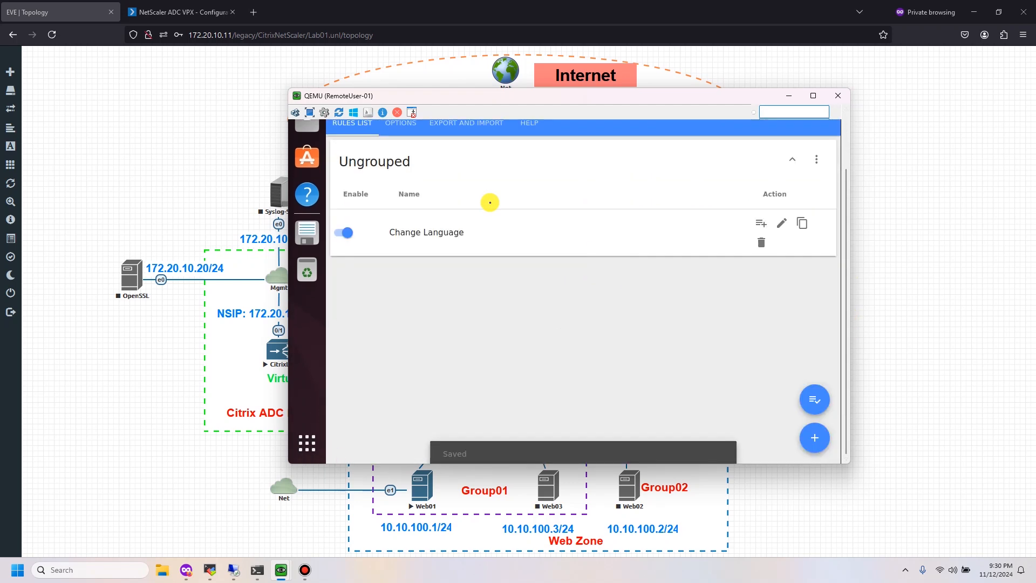
pyautogui.moveTo(844, 223); pyautogui.dragTo(842, 136)
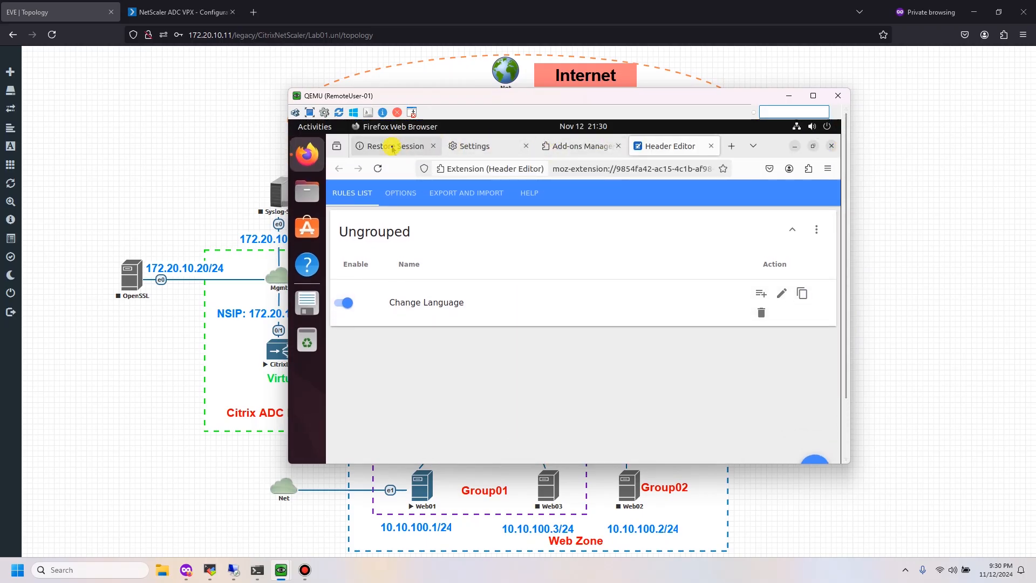
pyautogui.click(397, 148)
pyautogui.click(501, 167)
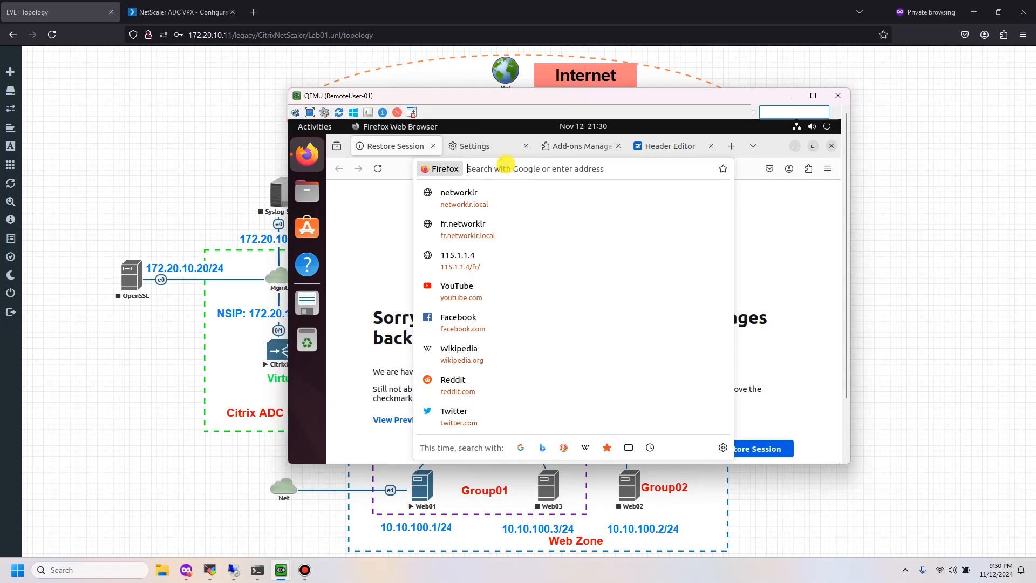
pyautogui.click(776, 217)
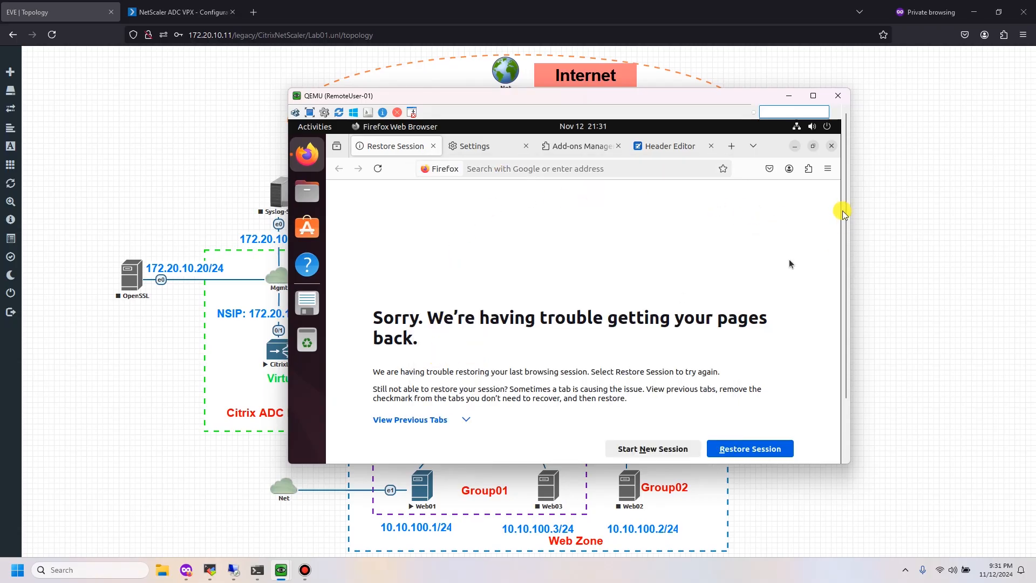
# Minimize Firefox, open a terminal from the desktop and try to change directory to /etc/hosts.
pyautogui.click(795, 145)
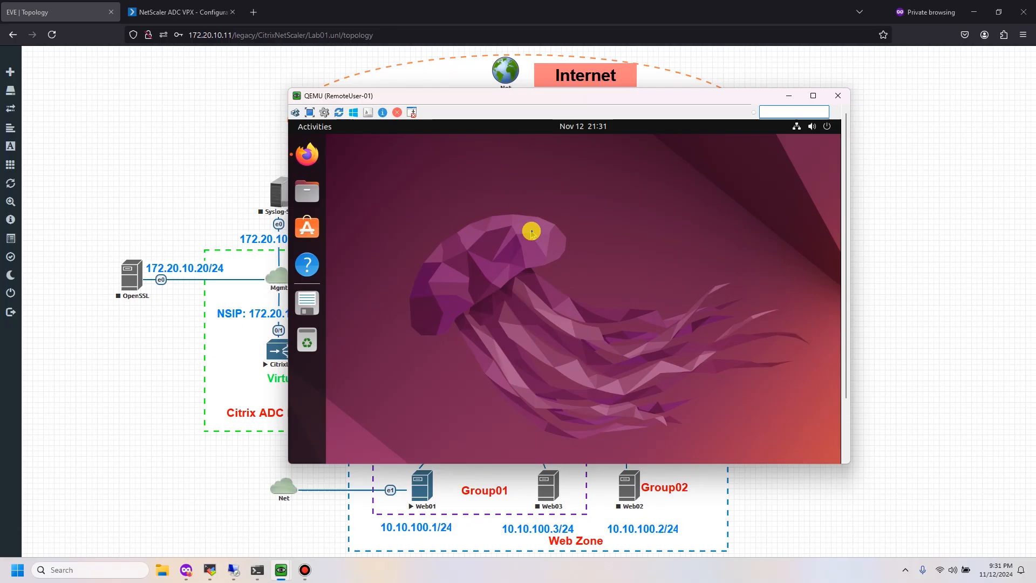
pyautogui.rightClick(531, 233)
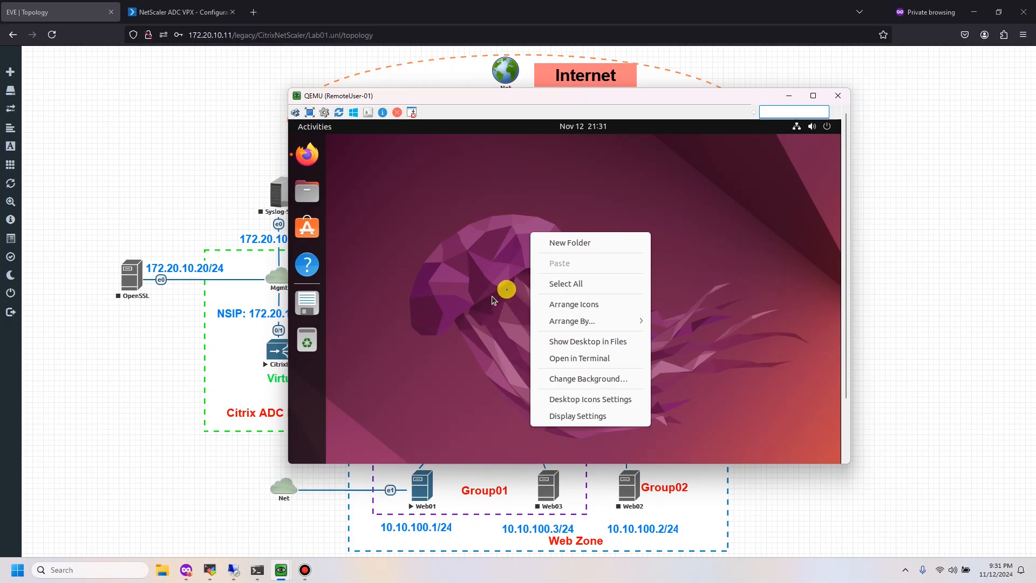
pyautogui.rightClick(457, 297)
pyautogui.click(511, 423)
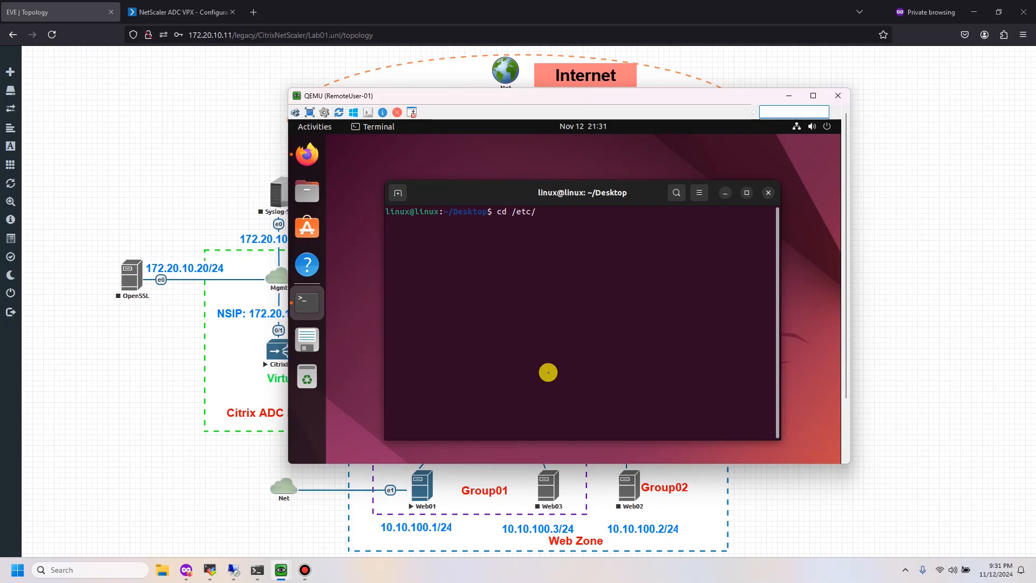
pyautogui.press('Return')
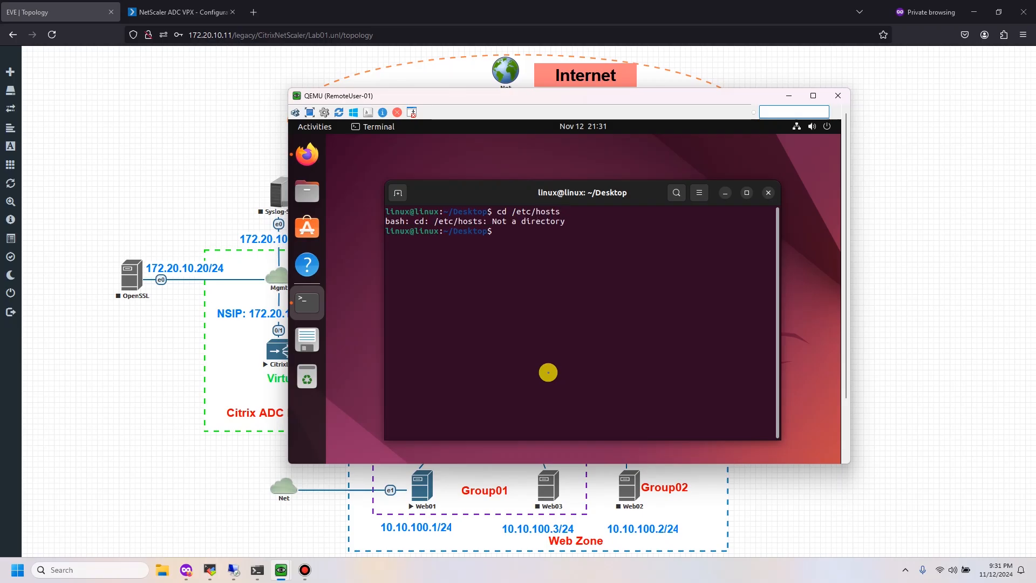
# Print the contents of /etc/hosts with sudo cat, entering the sudo password.
pyautogui.write('sudo cat')
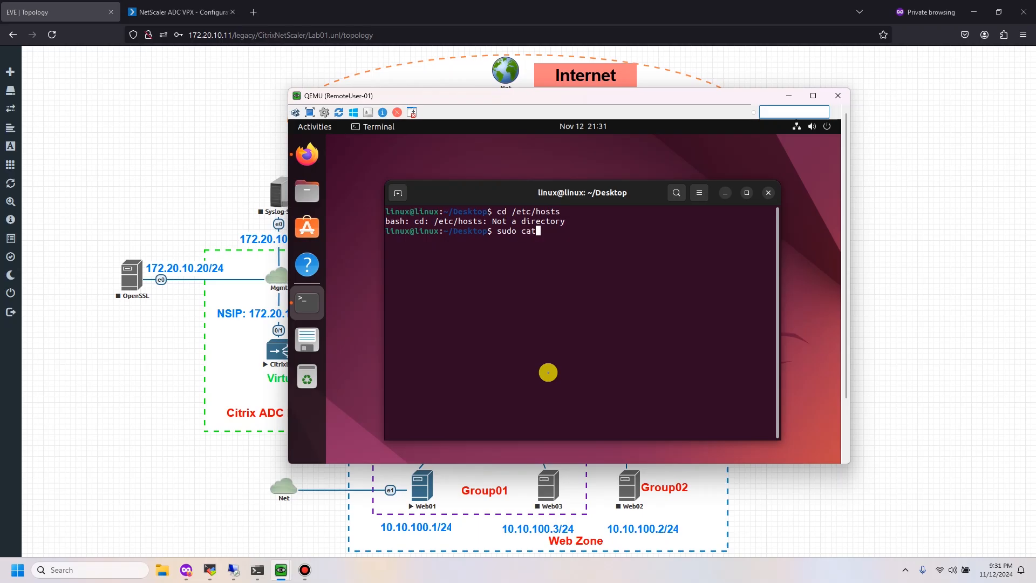
pyautogui.write(' /etc/')
pyautogui.press('Return')
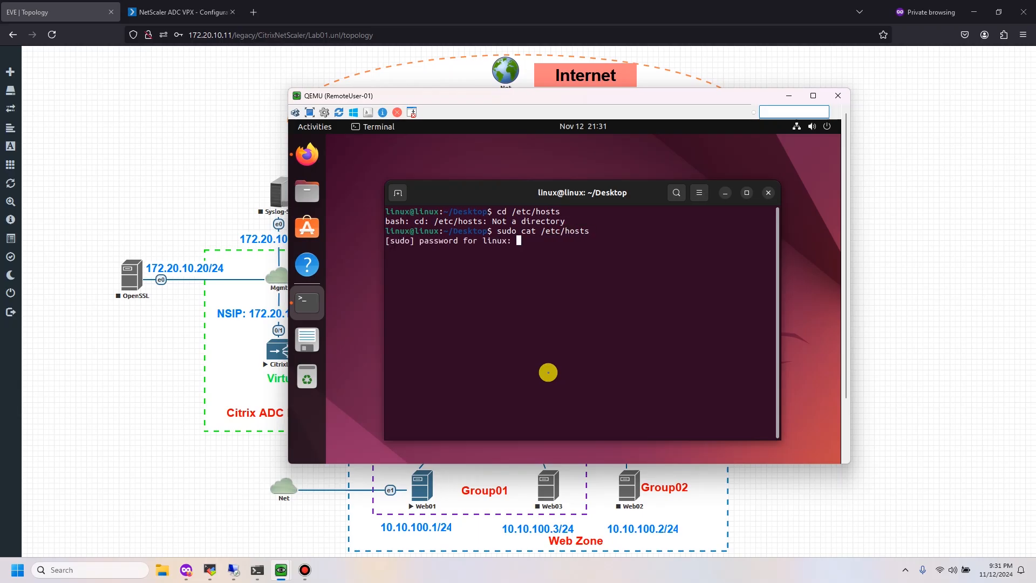
pyautogui.press('Return')
# Examine the hosts entries for networklr.local and fr.networklr.local against the topology's public VIPs, and minimize the terminal.
pyautogui.moveTo(527, 351); pyautogui.dragTo(442, 345)
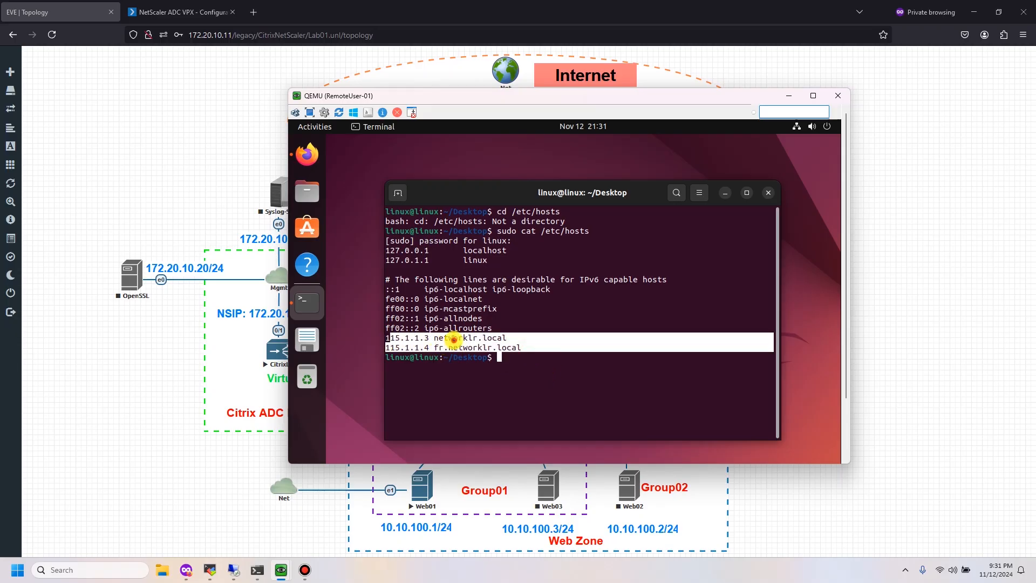
pyautogui.doubleClick(454, 340)
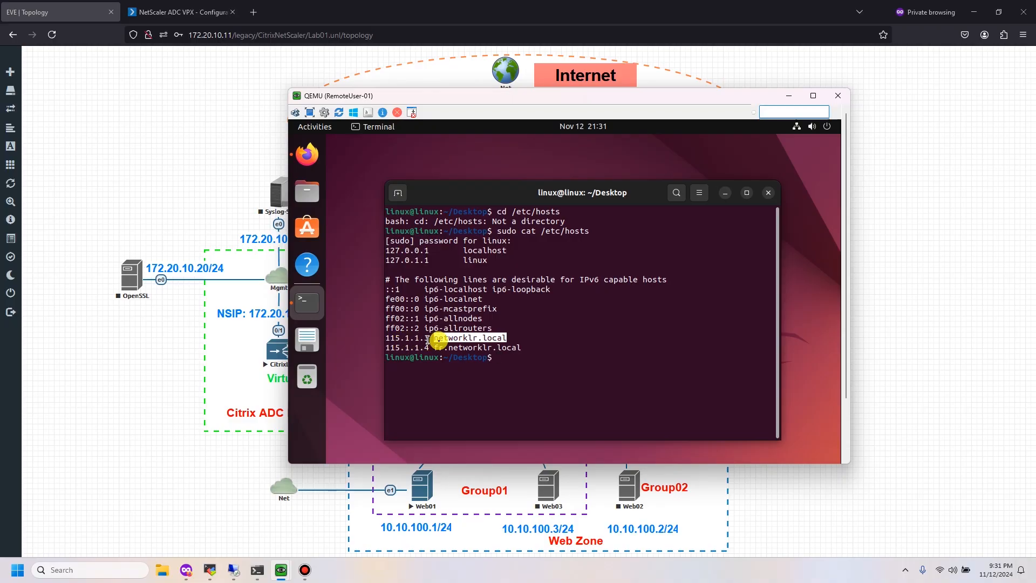
pyautogui.moveTo(515, 102); pyautogui.dragTo(736, 82)
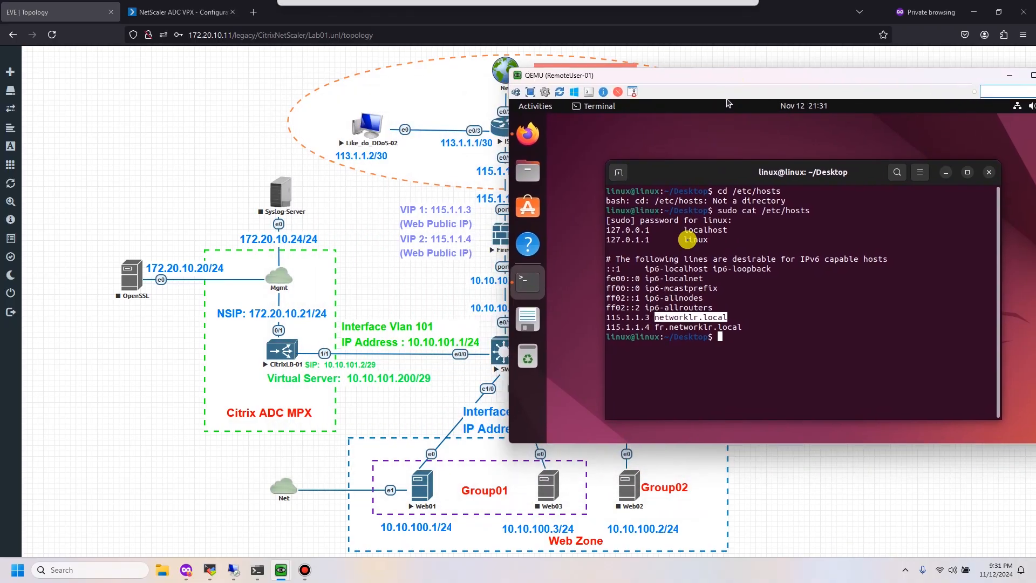
pyautogui.doubleClick(678, 327)
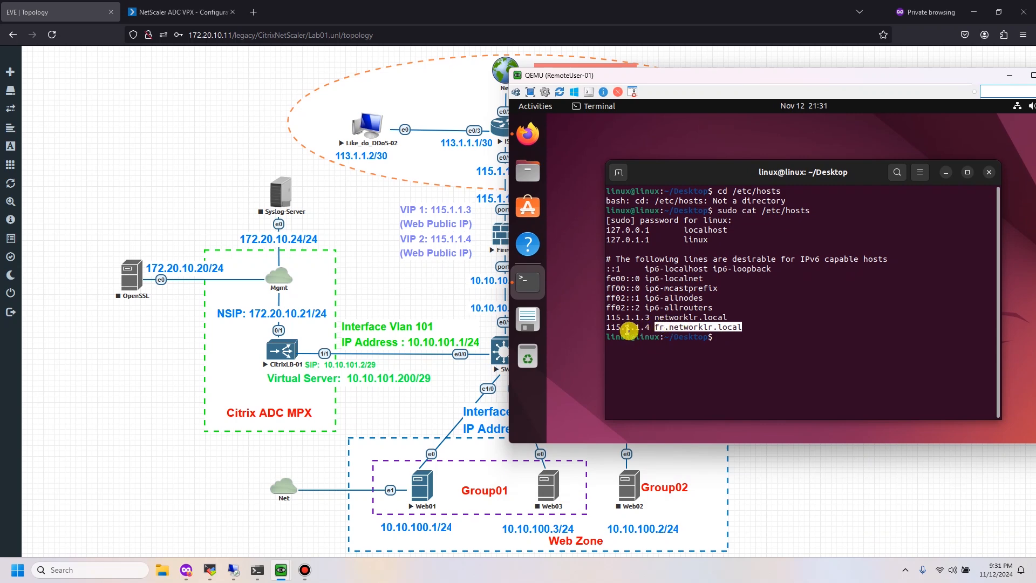
pyautogui.click(771, 333)
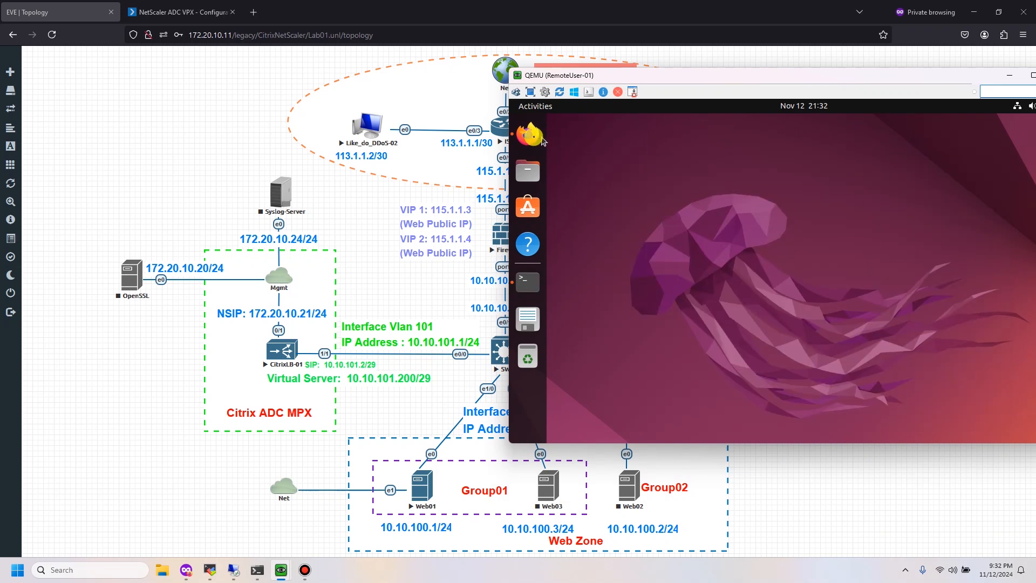
# Return to Firefox and open the Change Language rule in Header Editor for editing.
pyautogui.click(528, 134)
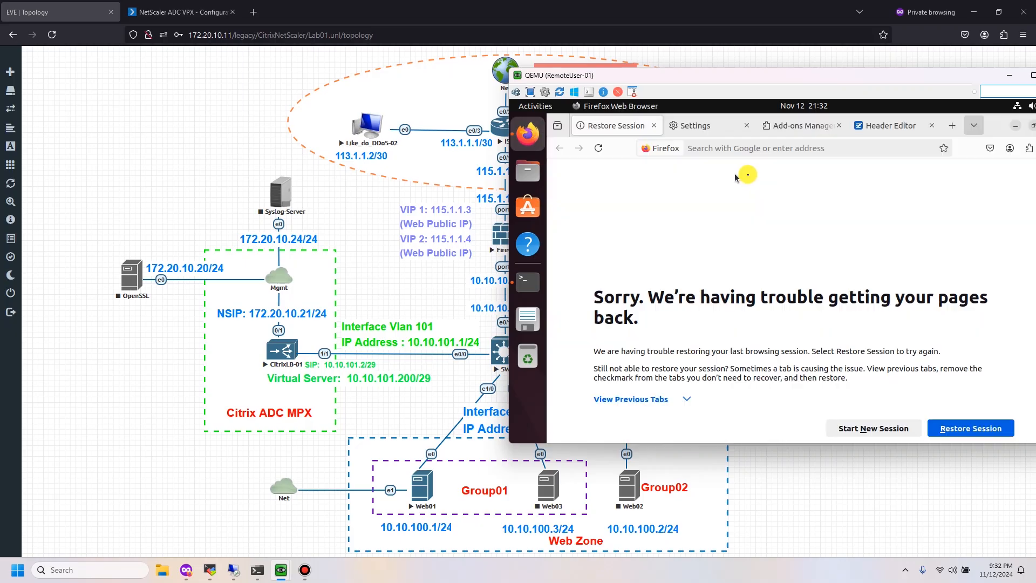
pyautogui.click(881, 125)
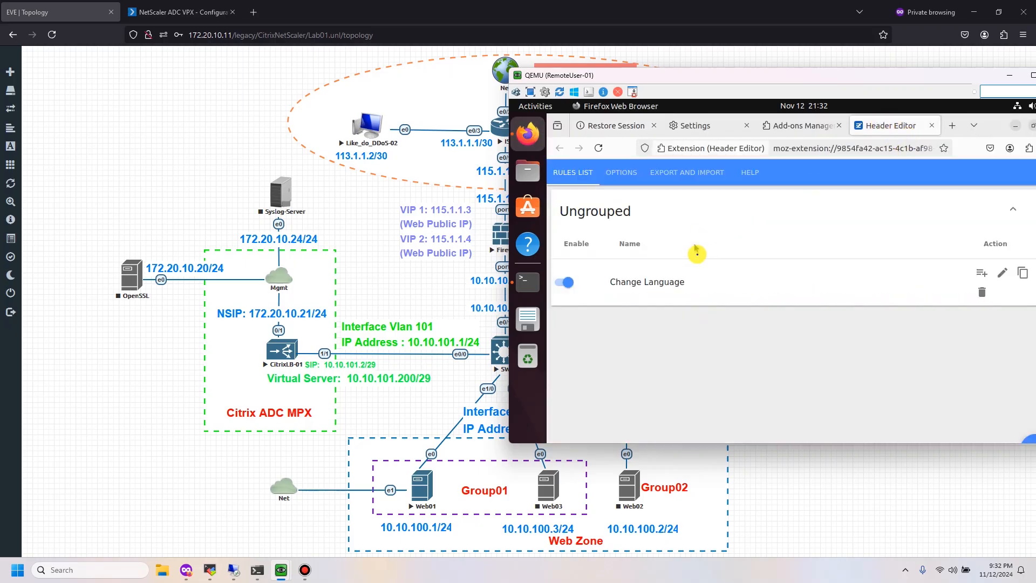
pyautogui.click(1002, 273)
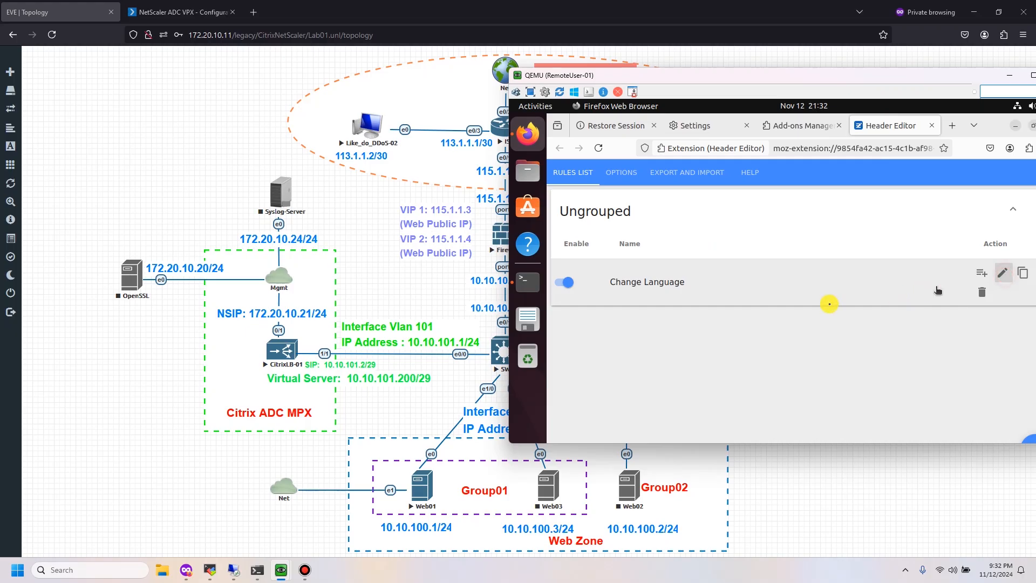
pyautogui.scroll(5, 621, 369)
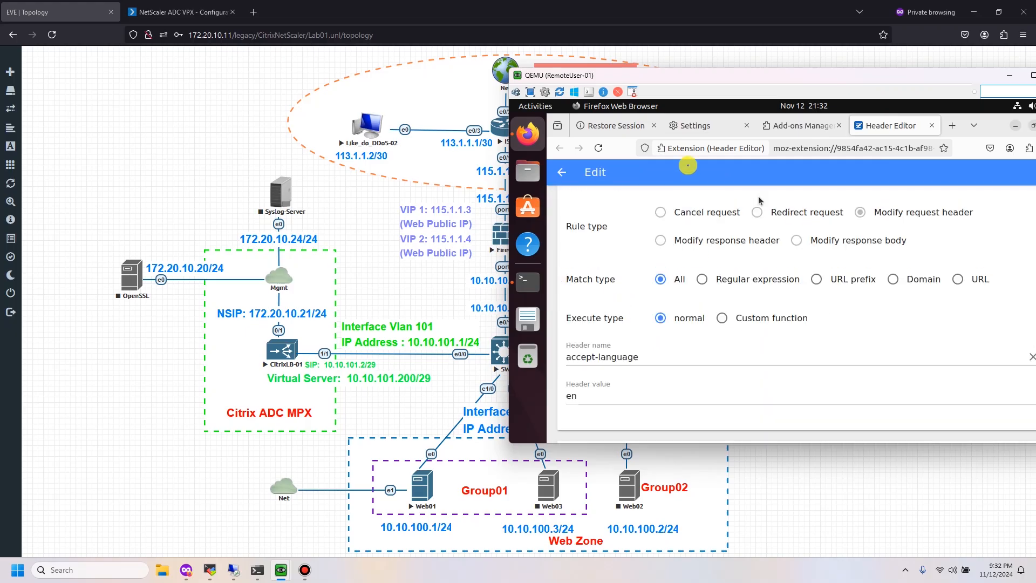
# Load networklr.local in the Restore Session tab.
pyautogui.click(607, 125)
pyautogui.click(715, 149)
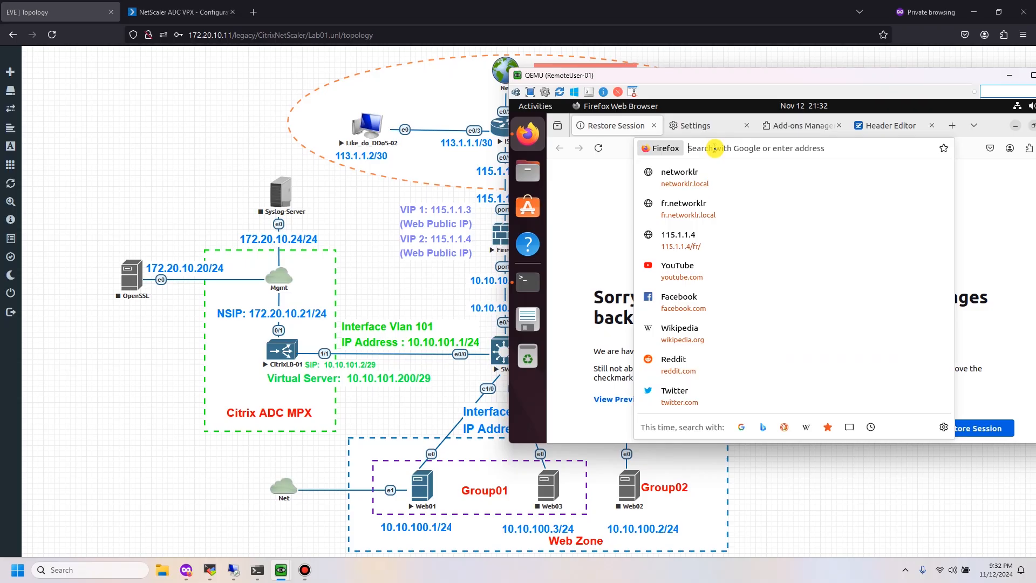
pyautogui.write('networklr.local')
pyautogui.press('Return')
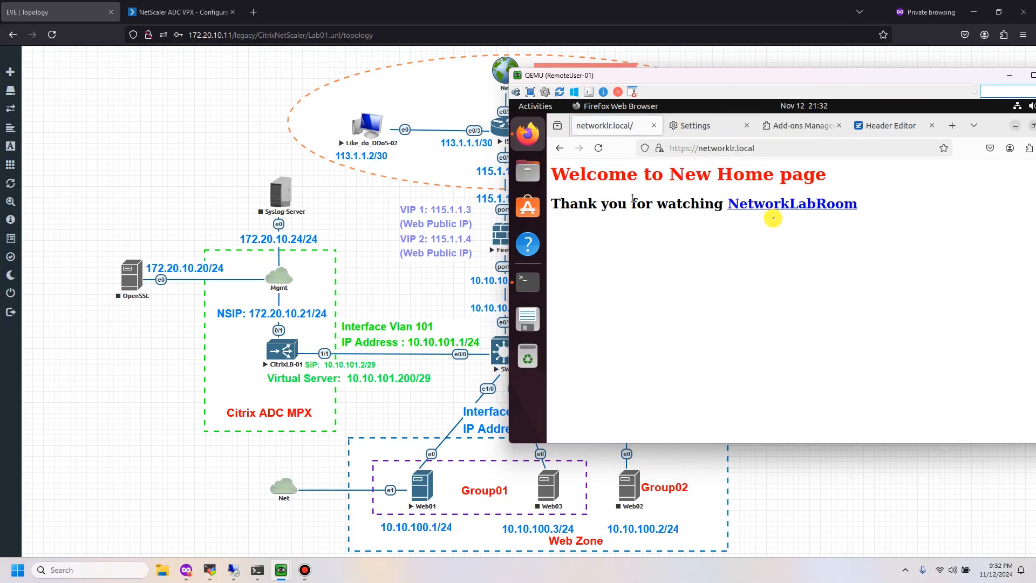
# Set the Change Language rule's accept-language header value to fr and save the rule.
pyautogui.click(900, 132)
pyautogui.scroll(-2, 755, 311)
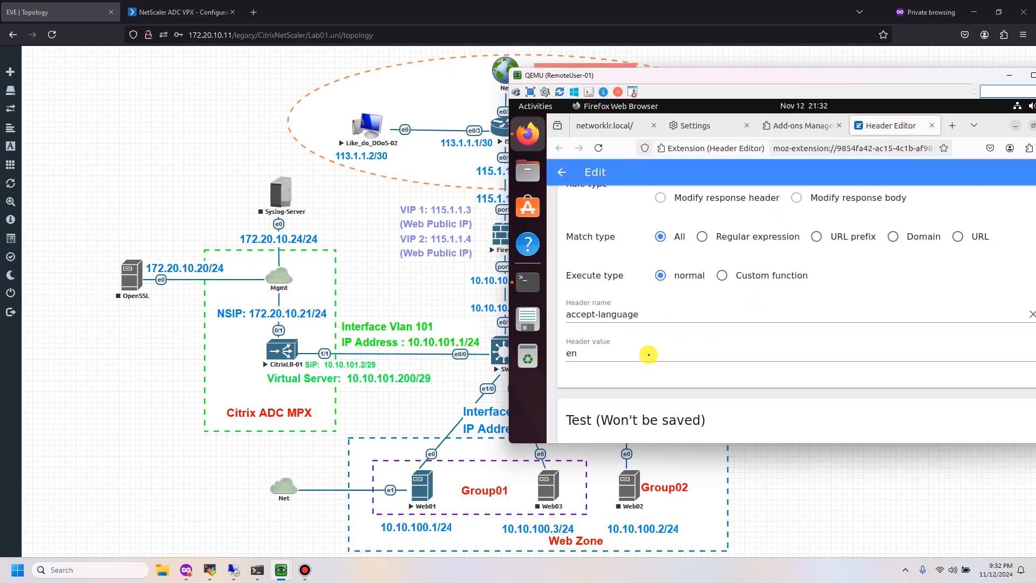
pyautogui.doubleClick(631, 343)
pyautogui.write('fr')
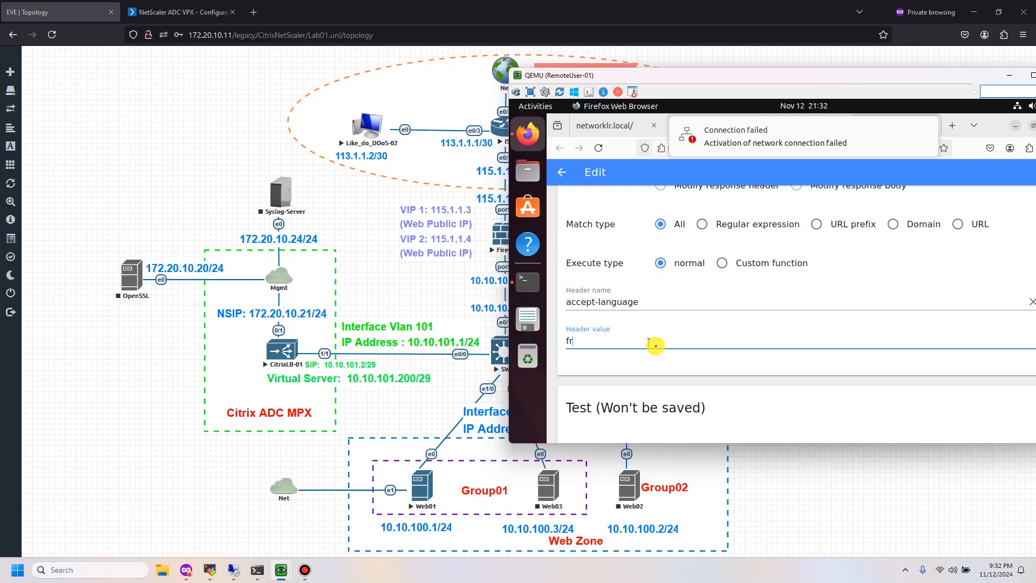
pyautogui.scroll(-3, 664, 351)
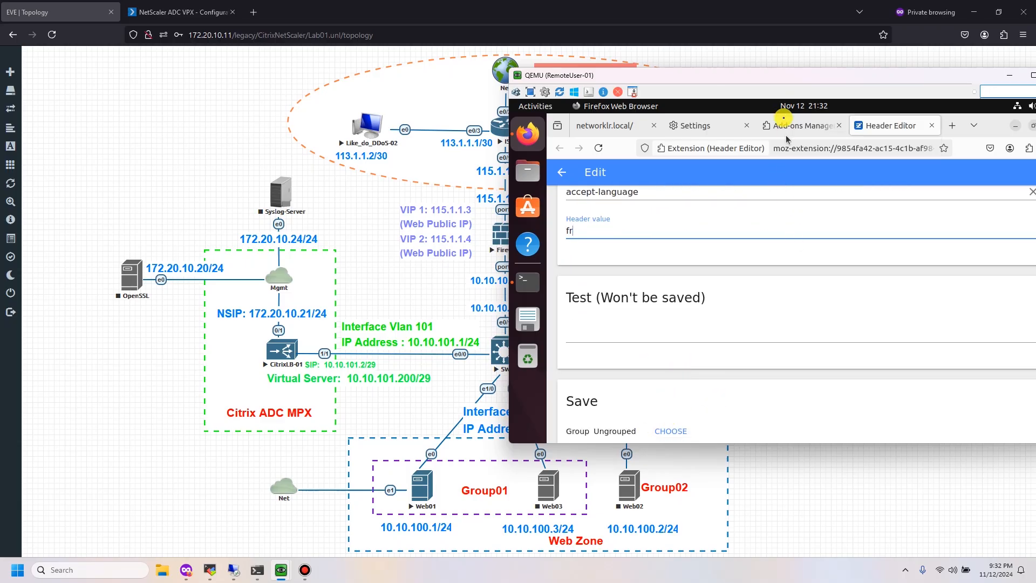
pyautogui.moveTo(750, 76); pyautogui.dragTo(650, 52)
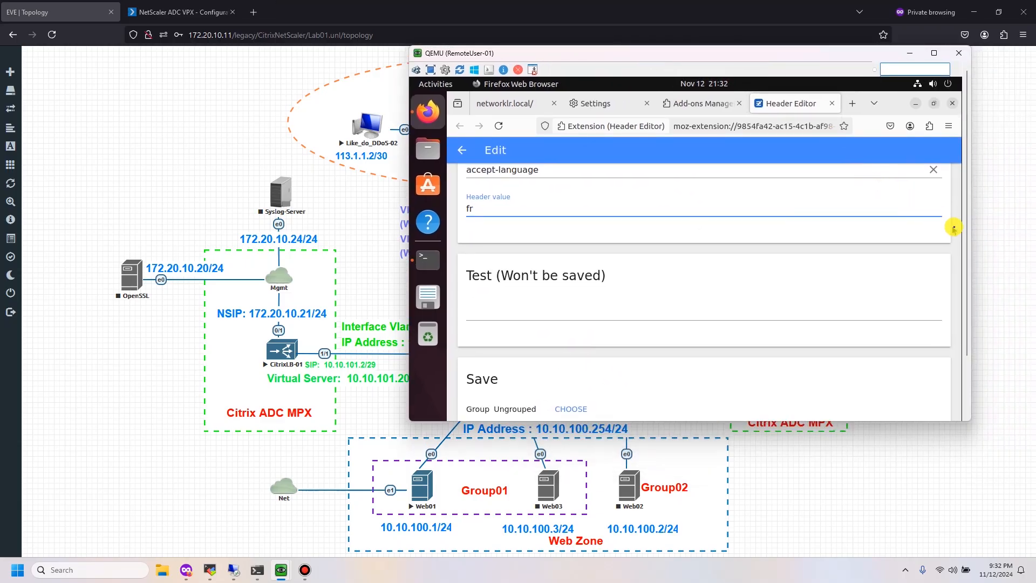
pyautogui.moveTo(967, 228); pyautogui.dragTo(967, 290)
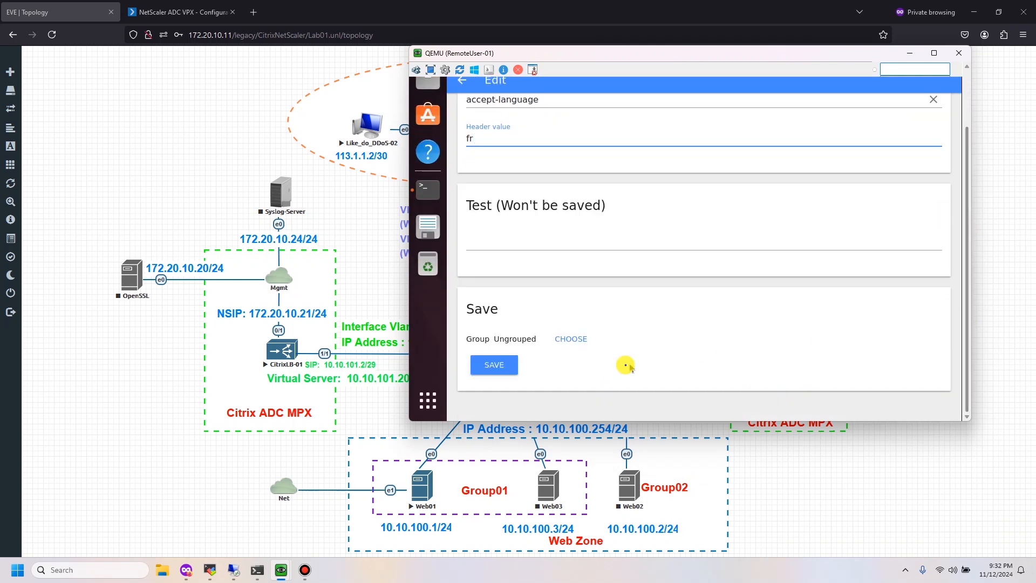
pyautogui.click(495, 366)
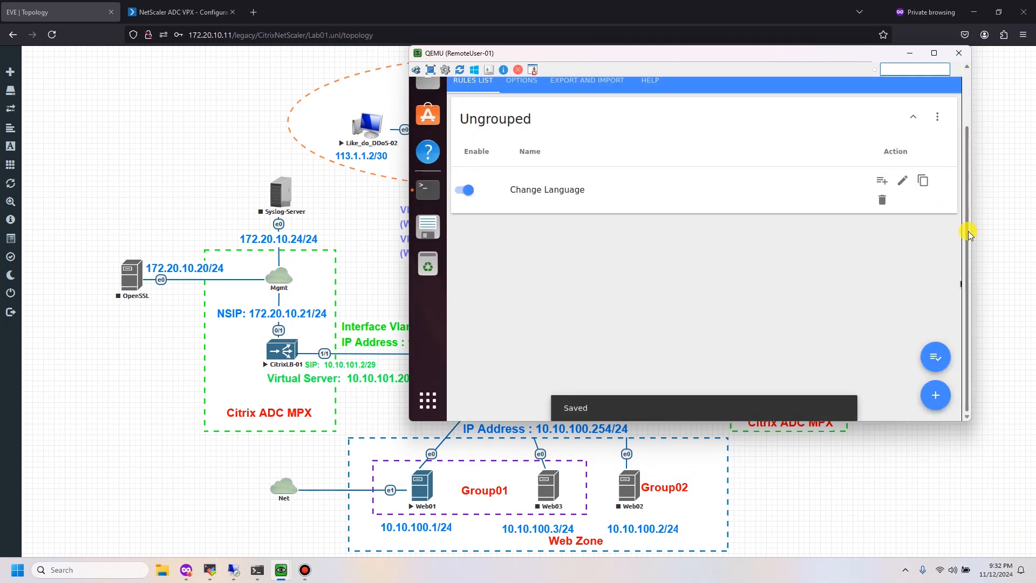
# Reload networklr.local in its existing tab to test the language redirect.
pyautogui.moveTo(968, 227); pyautogui.dragTo(968, 162)
pyautogui.click(526, 104)
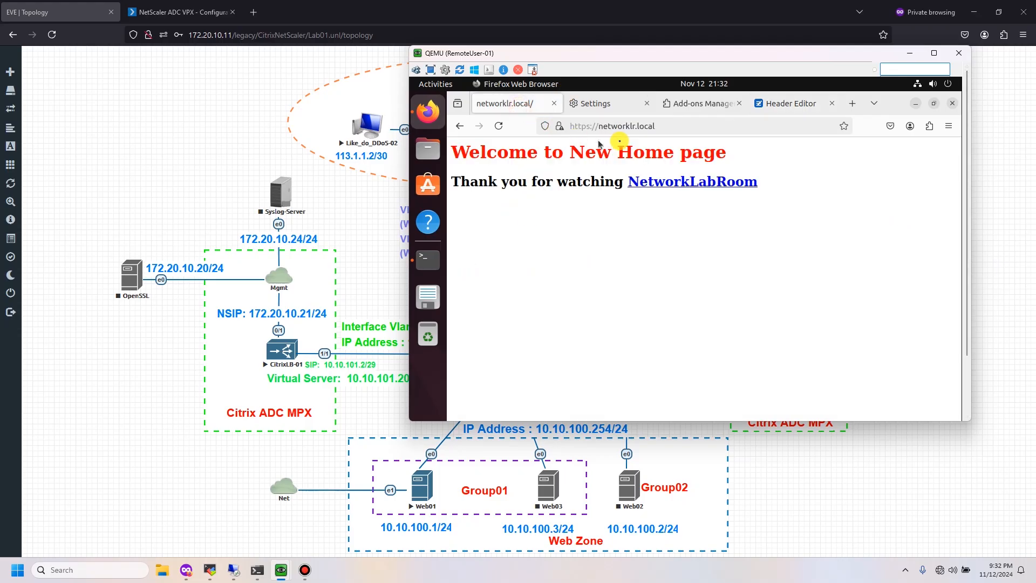
pyautogui.click(678, 127)
pyautogui.press('Return')
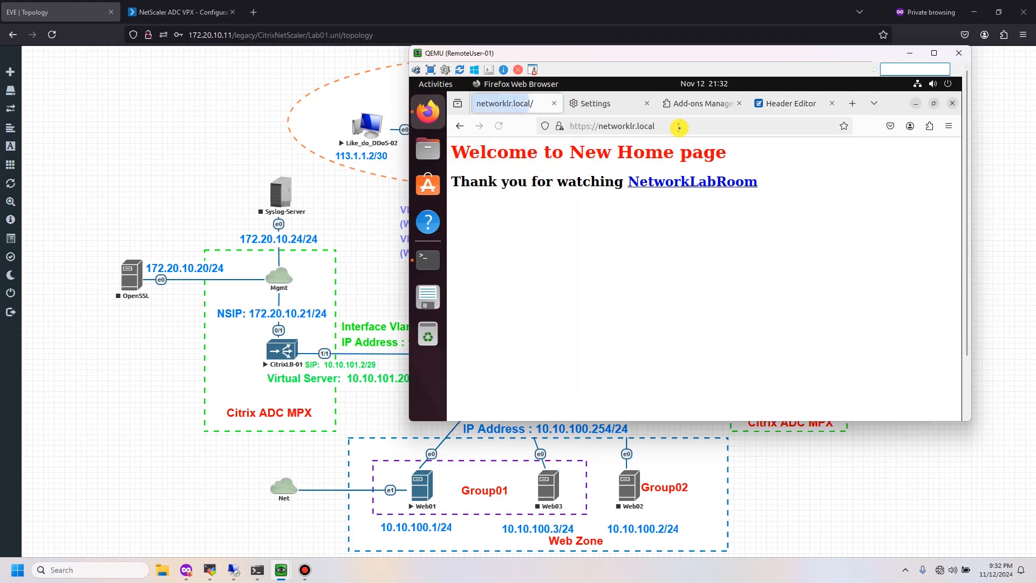
# Reopen the Change Language rule to check its header value, save it again and return to the networklr.local page.
pyautogui.click(793, 104)
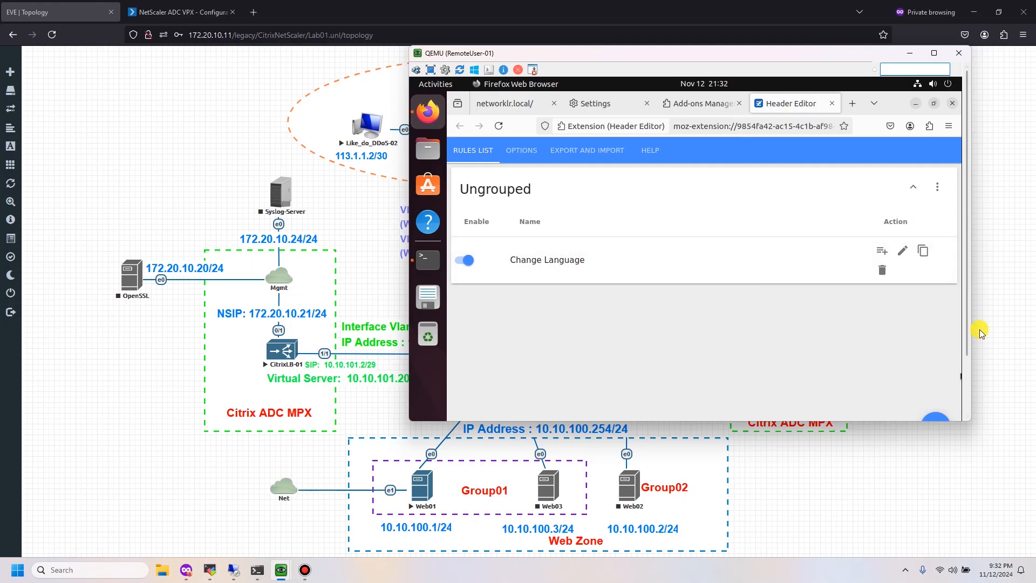
pyautogui.scroll(-2, 863, 324)
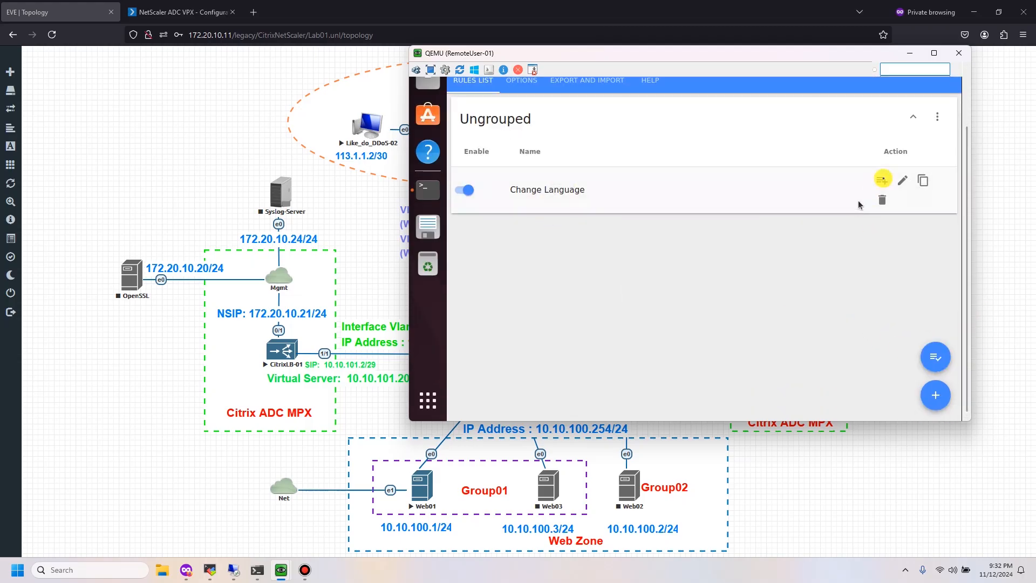
pyautogui.click(902, 180)
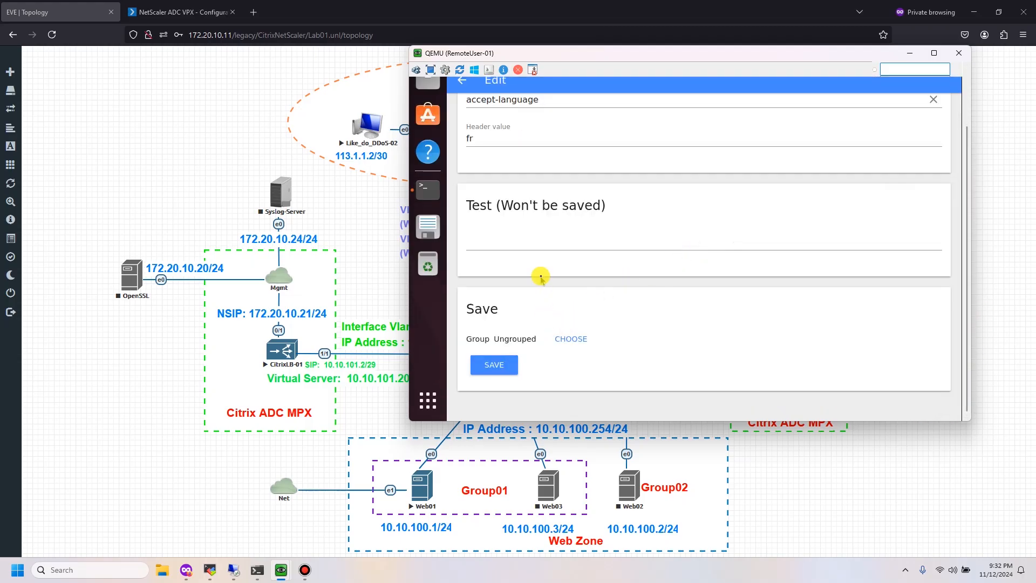
pyautogui.scroll(2, 542, 278)
pyautogui.scroll(-2, 527, 335)
pyautogui.click(516, 358)
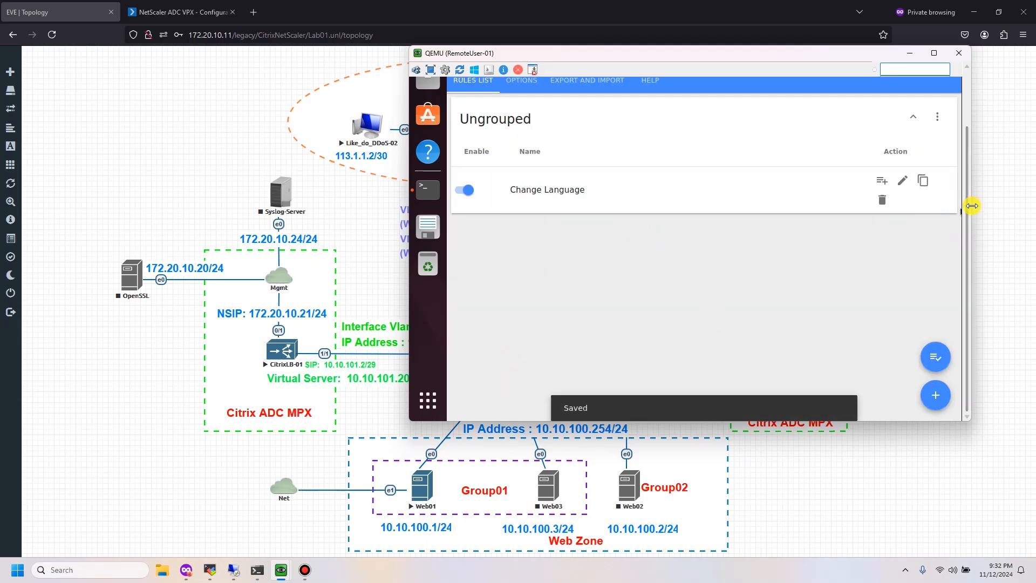
pyautogui.press('F11')
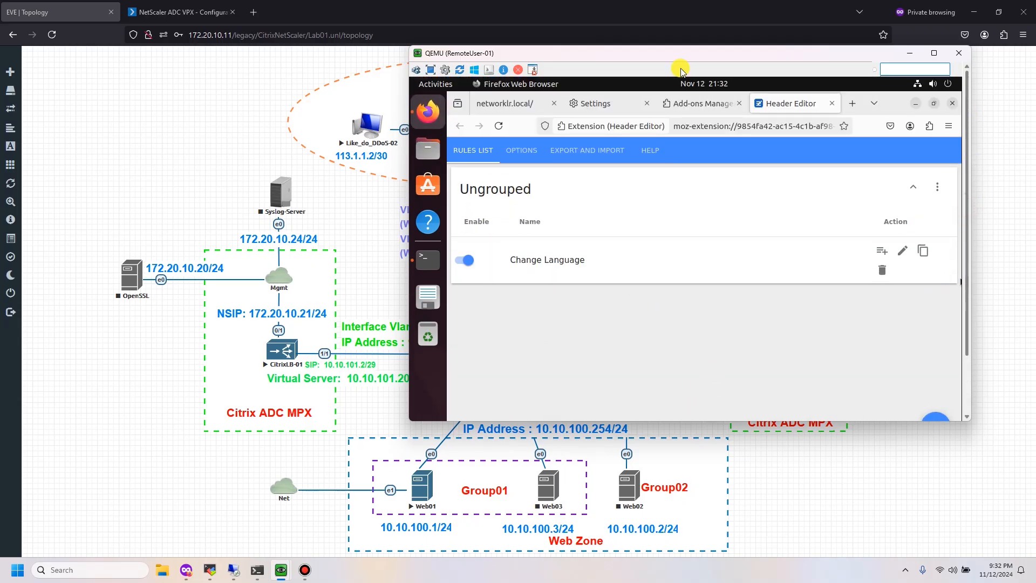
pyautogui.click(511, 100)
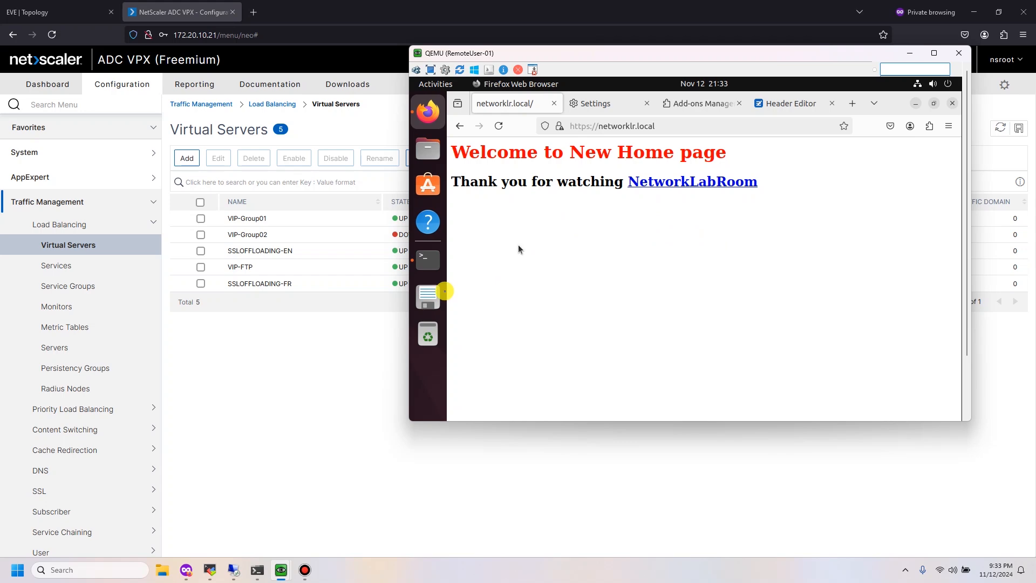
# In NetScaler, review the responder policy binding of the SSLOFFLOADING-EN virtual server and return to the virtual server list.
pyautogui.click(325, 347)
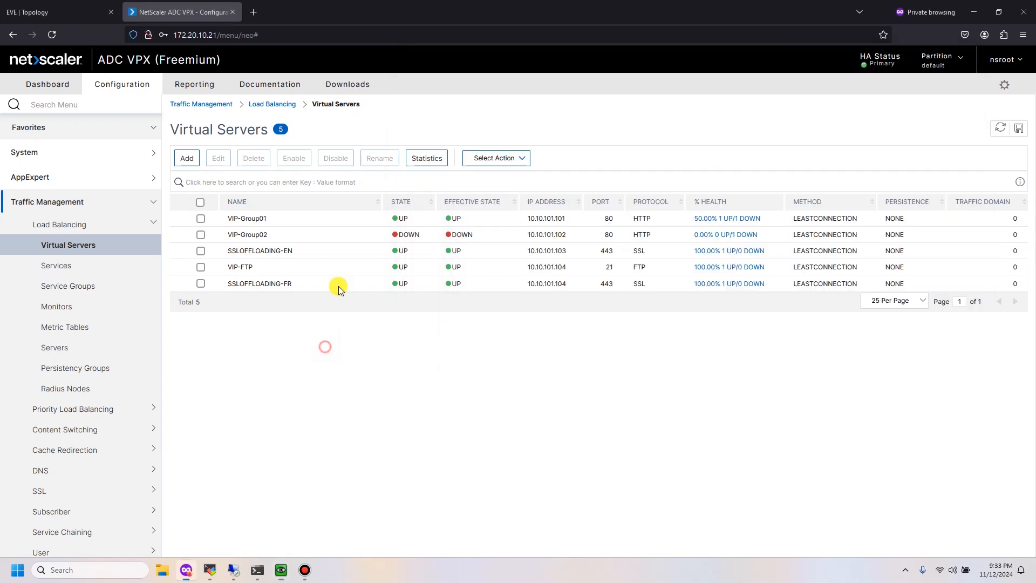
pyautogui.doubleClick(519, 251)
pyautogui.scroll(-10, 317, 300)
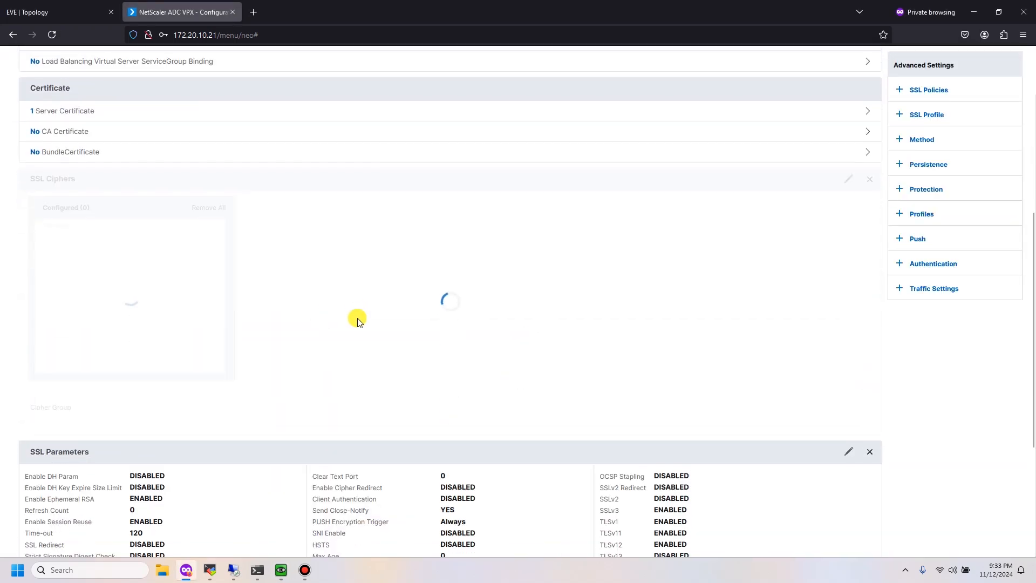
pyautogui.scroll(-5, 358, 322)
pyautogui.click(104, 508)
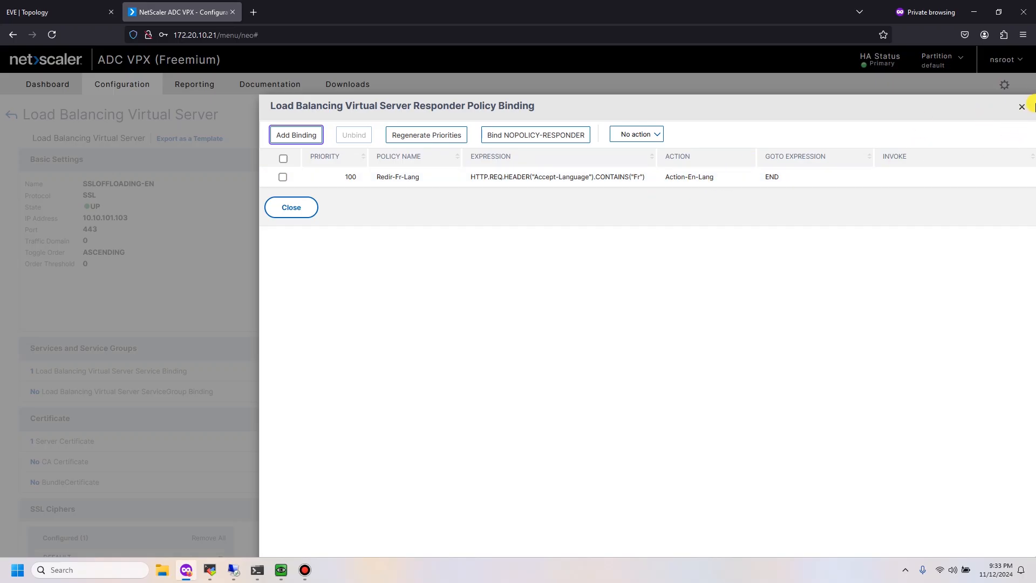
pyautogui.click(1022, 107)
pyautogui.scroll(-10, 41, 128)
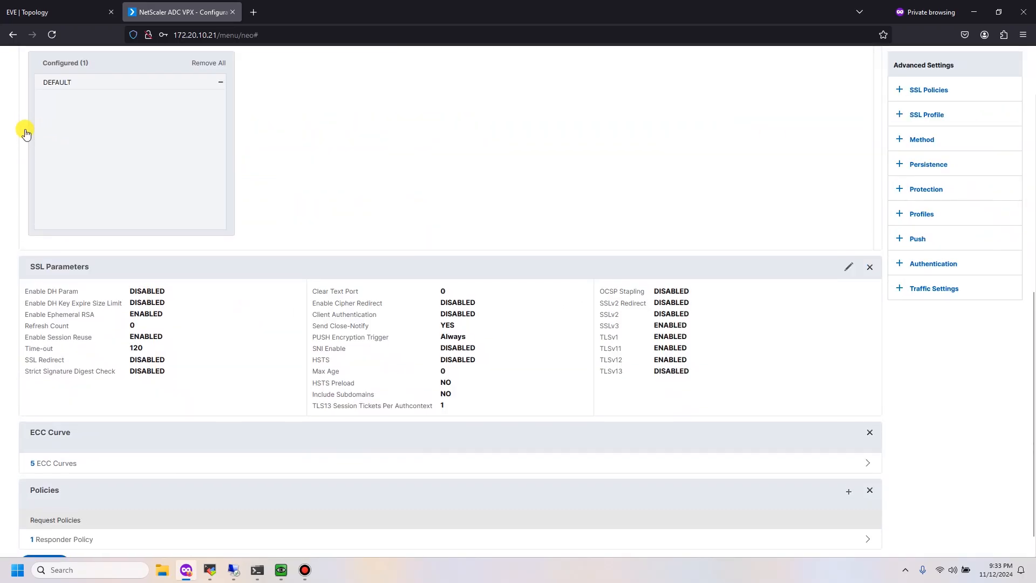
pyautogui.scroll(10, 23, 108)
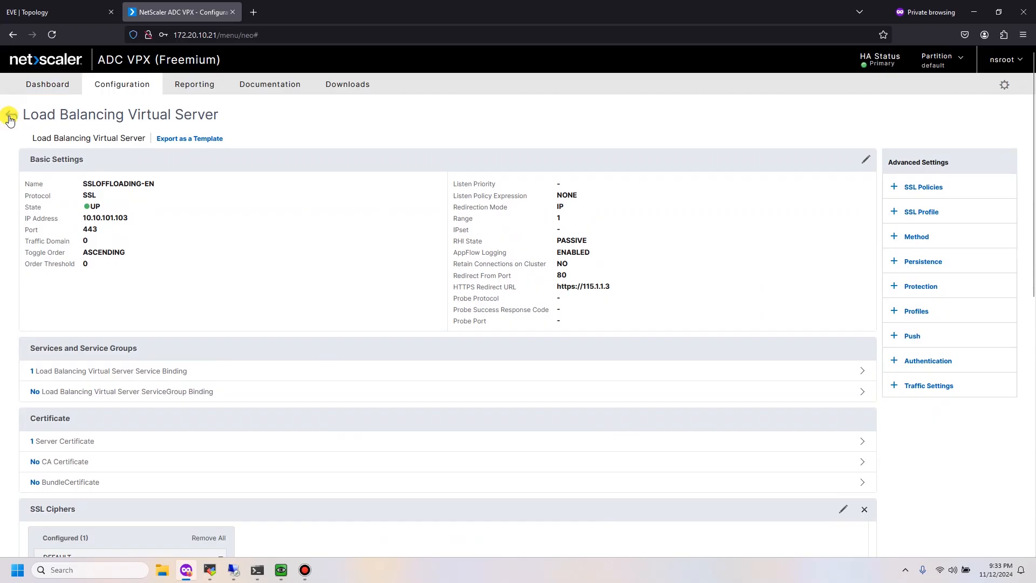
pyautogui.click(10, 116)
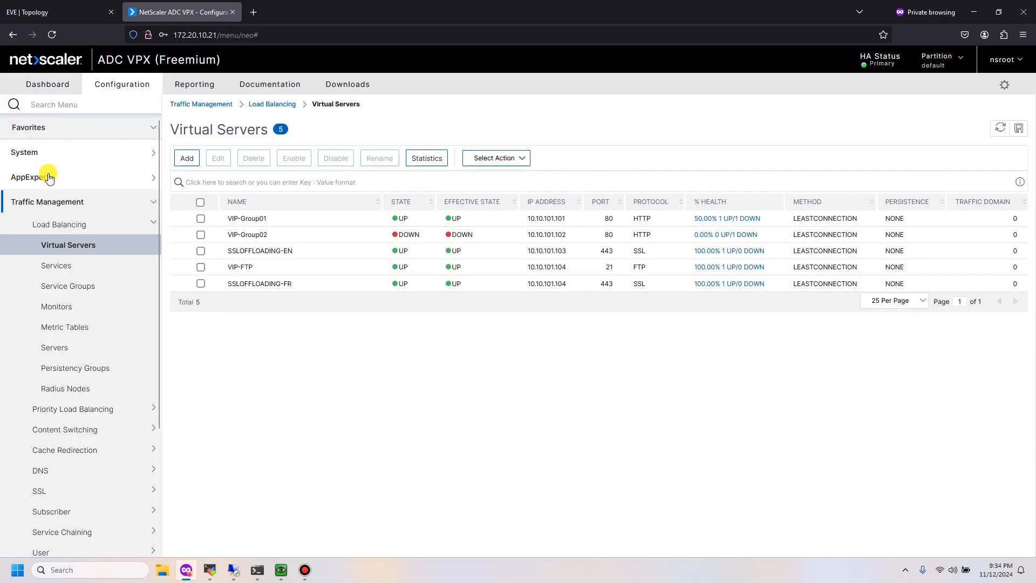
# Open the list of AppExpert responder policies.
pyautogui.click(48, 177)
pyautogui.click(51, 527)
pyautogui.scroll(-4, 87, 403)
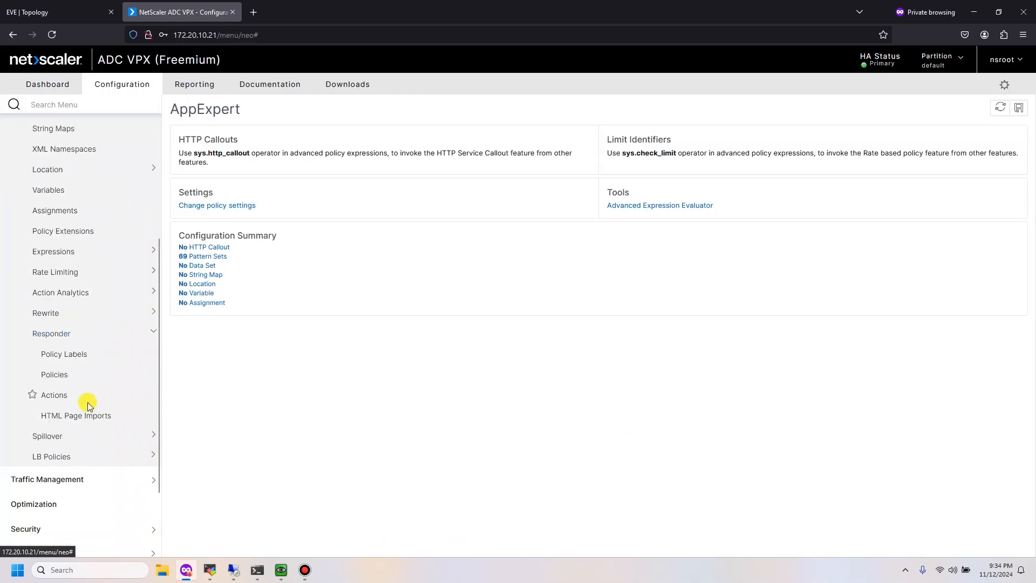
pyautogui.click(64, 378)
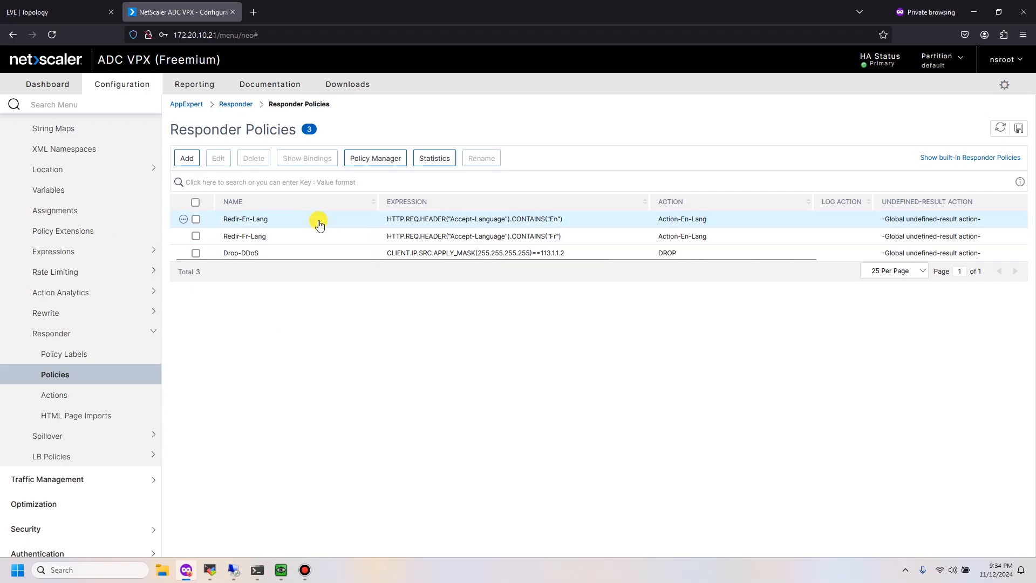
# Change the action of the Redir-Fr-Lang responder policy to Action-Fr-Lang and save the running configuration.
pyautogui.doubleClick(319, 241)
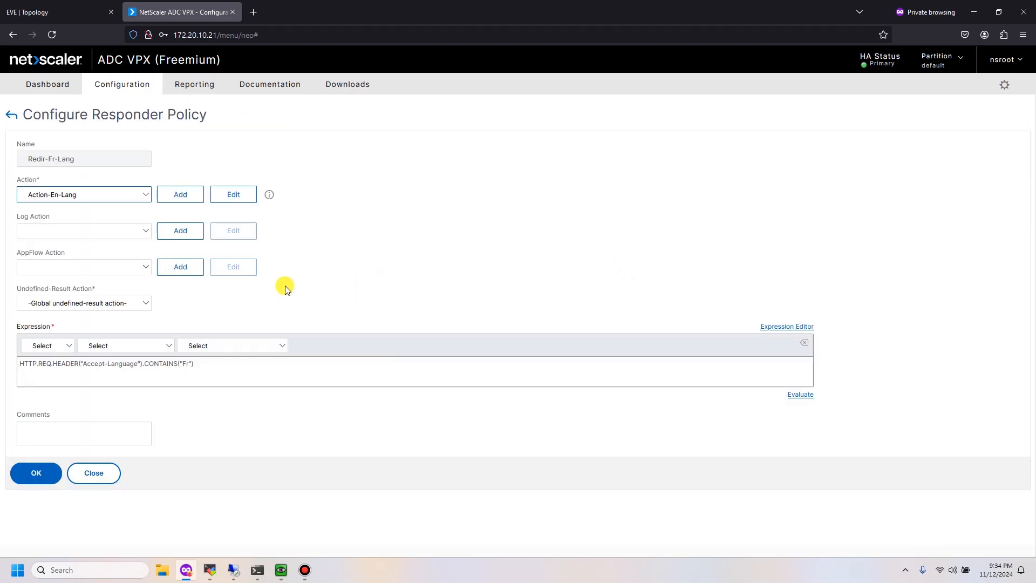
pyautogui.click(127, 193)
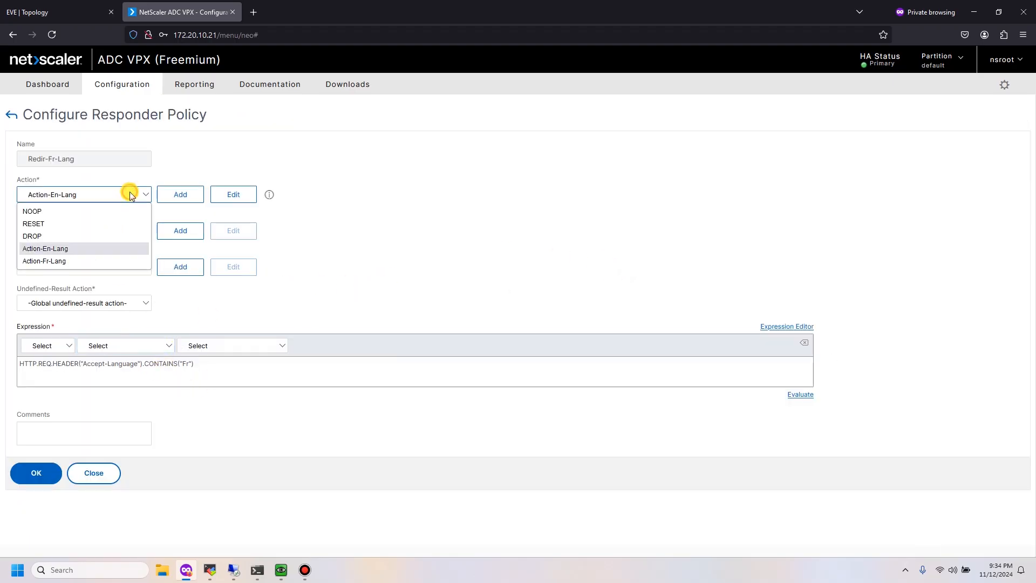
pyautogui.click(104, 262)
pyautogui.click(33, 481)
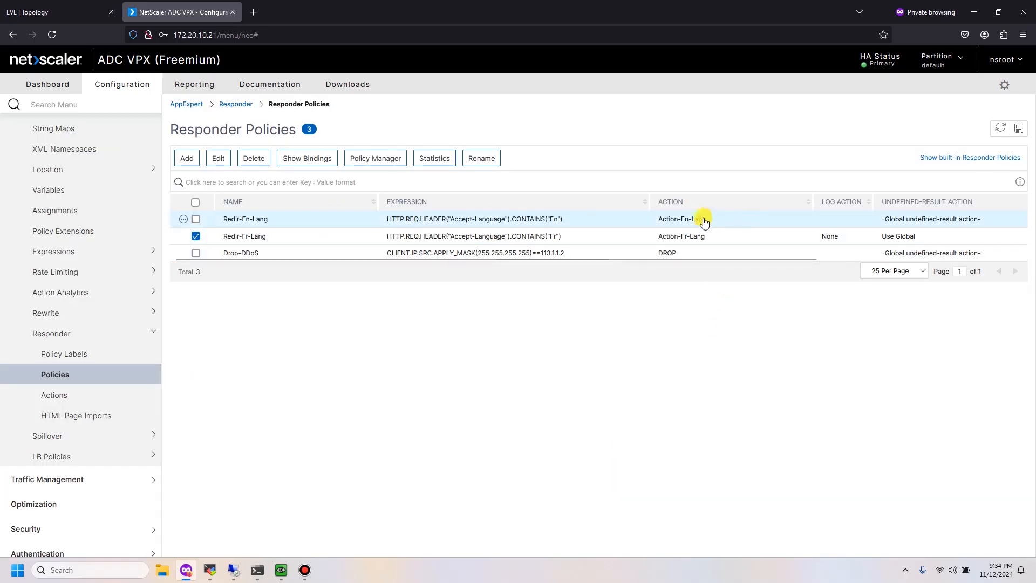
pyautogui.click(1019, 128)
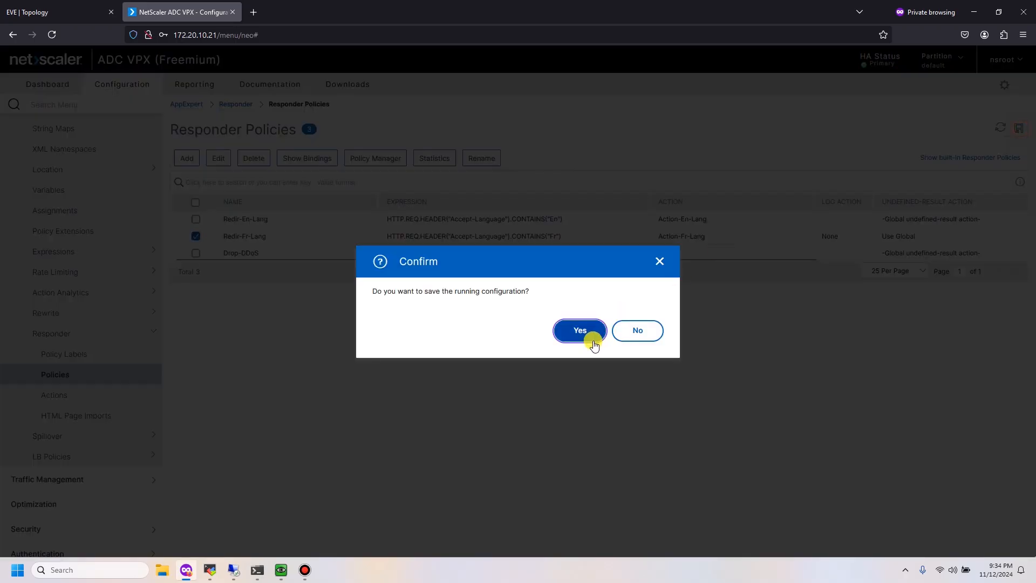
pyautogui.click(586, 333)
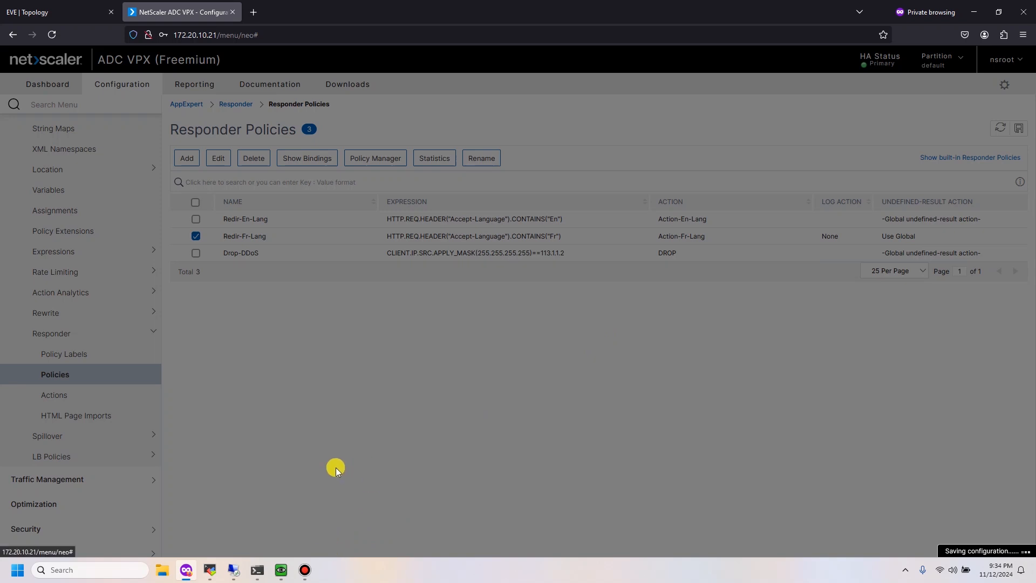
# Switch to the RemoteUser-01 console and reload networklr.local to retest the French redirect.
pyautogui.moveTo(281, 569)
pyautogui.click(245, 526)
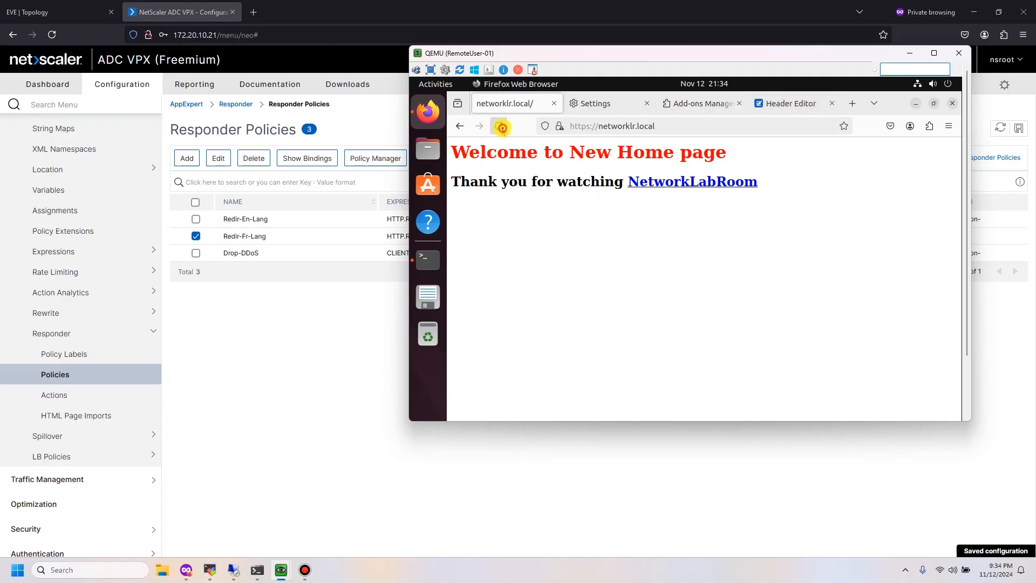
pyautogui.click(498, 126)
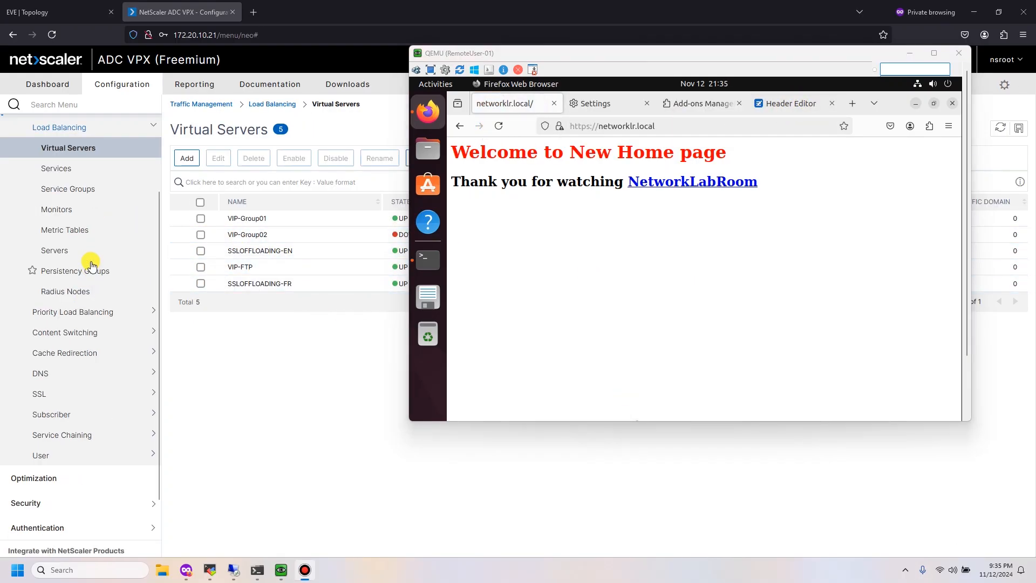
# In NetScaler, open the AppExpert responder actions list and check the redirect URLs of the language actions.
pyautogui.scroll(3, 86, 259)
pyautogui.click(28, 177)
pyautogui.scroll(-3, 98, 360)
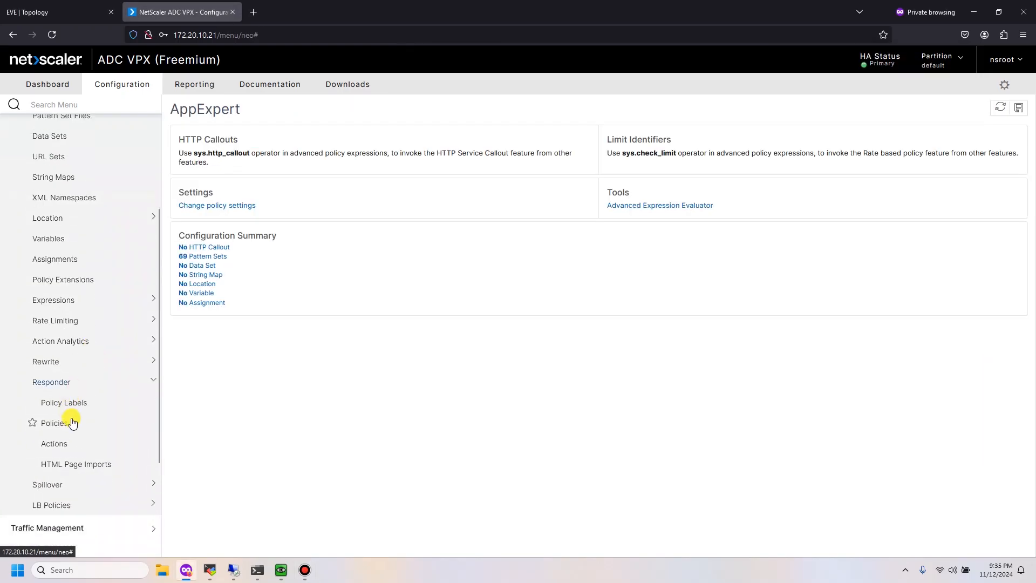
pyautogui.click(33, 441)
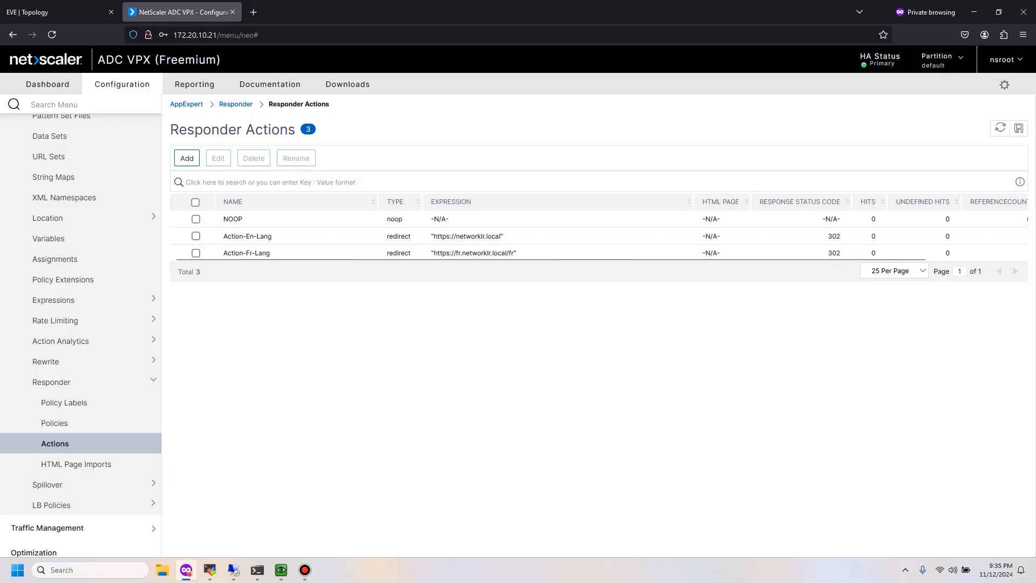
# Return to the RemoteUser-01 browser and reload the networklr.local page again.
pyautogui.hotkey('alt', 'Tab')
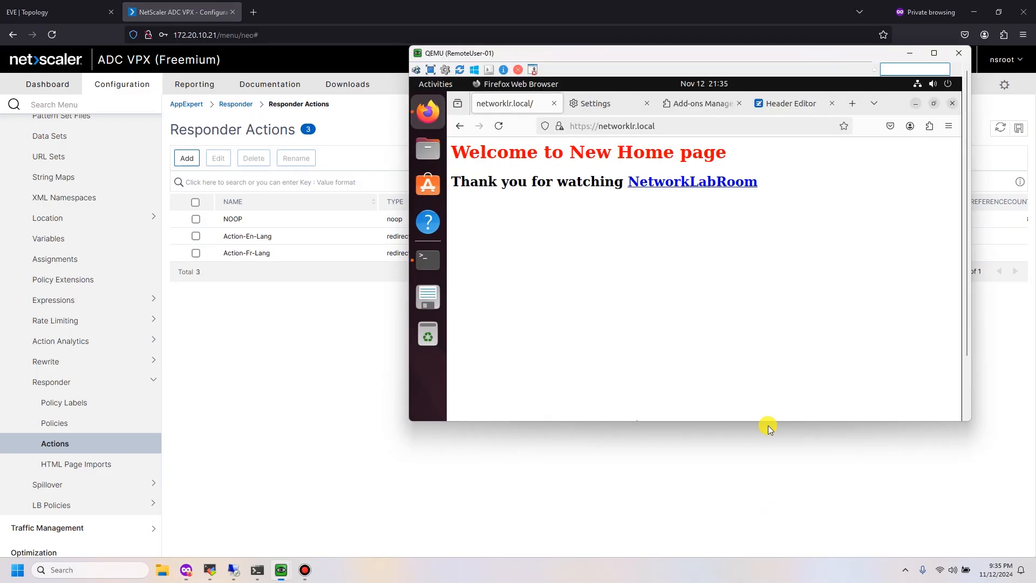
pyautogui.click(497, 126)
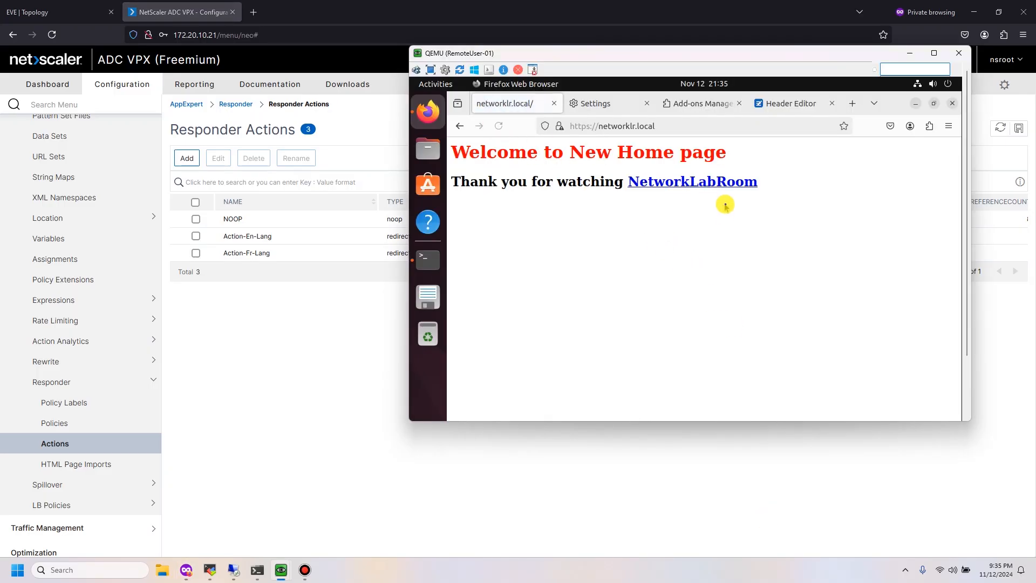
# In NetScaler, reopen the Redir-Fr-Lang responder policy and check its Accept-Language expression.
pyautogui.click(631, 493)
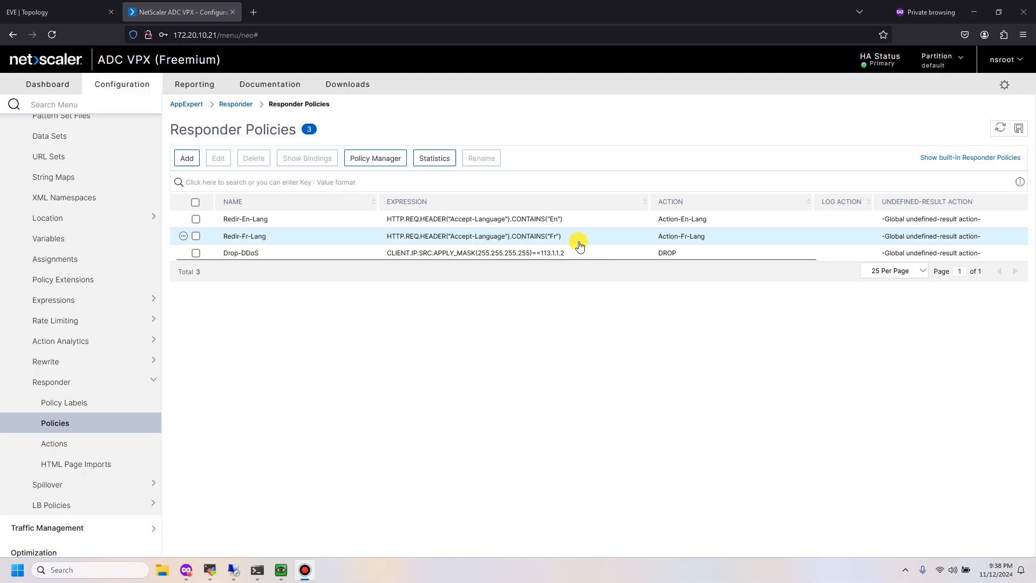
pyautogui.doubleClick(576, 237)
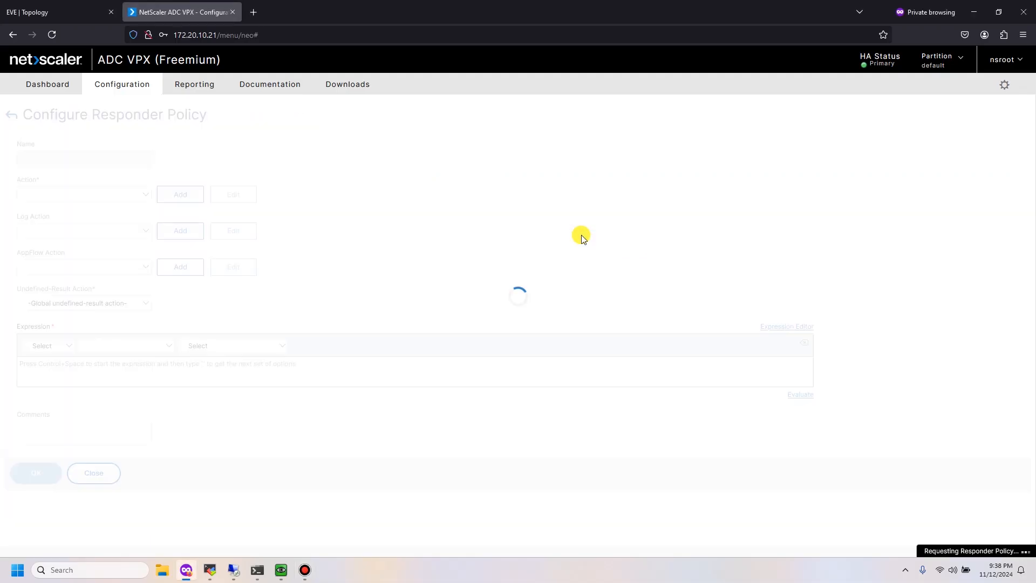
pyautogui.doubleClick(186, 365)
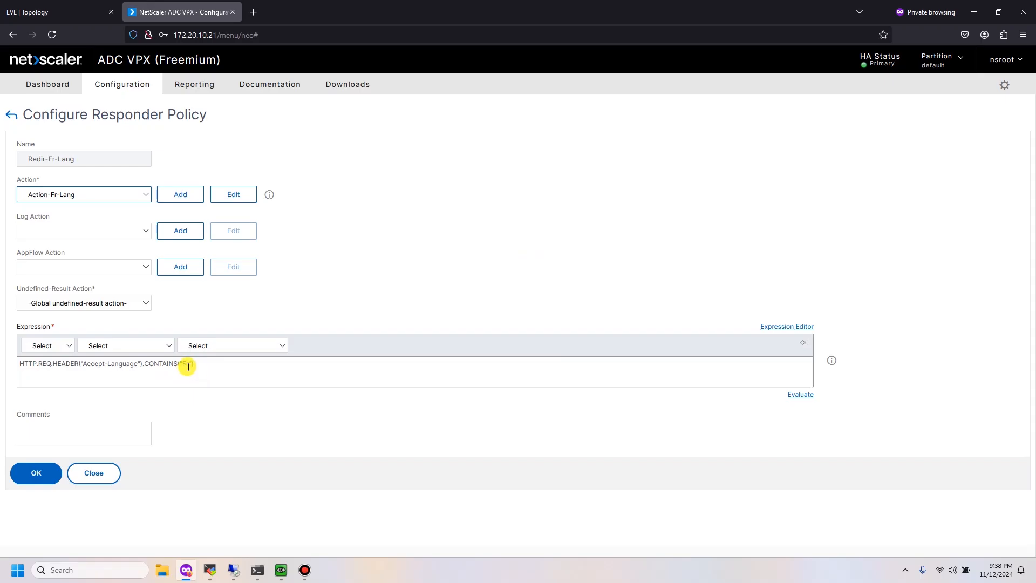
pyautogui.click(206, 365)
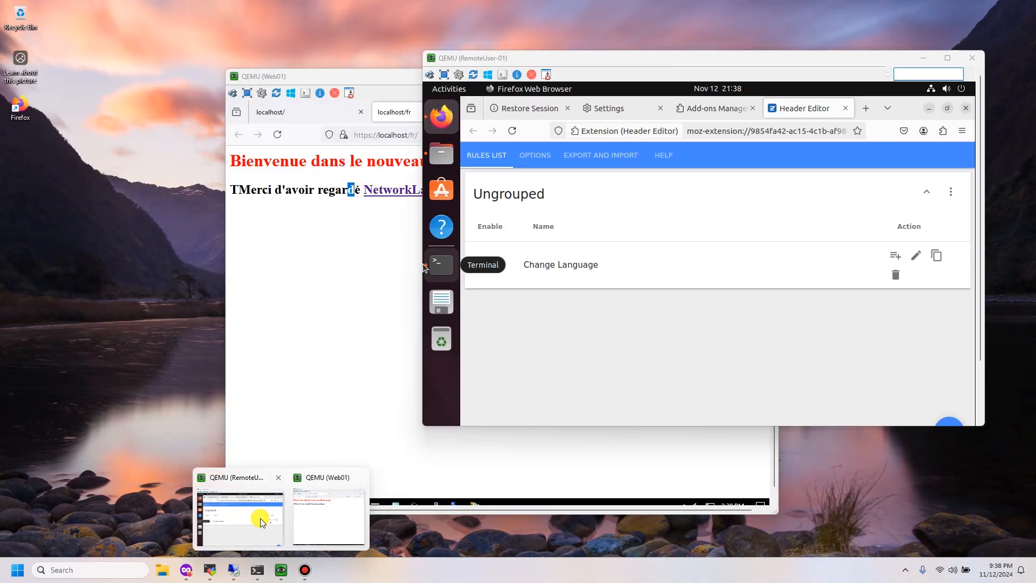
# On RemoteUser-01, set the accept-language header value of the Change Language rule to Fr and save the rule.
pyautogui.click(259, 520)
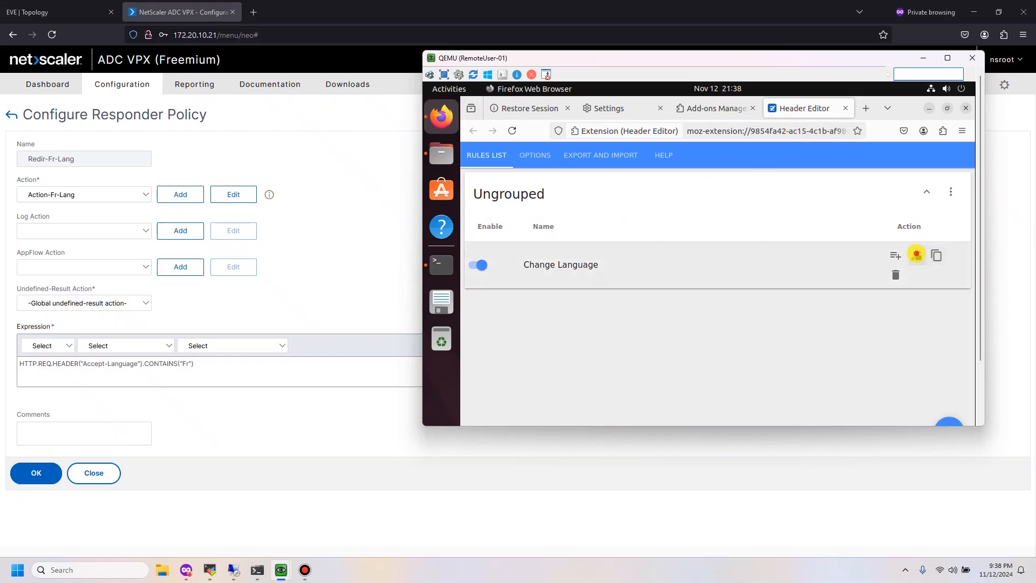
pyautogui.click(915, 256)
pyautogui.click(520, 214)
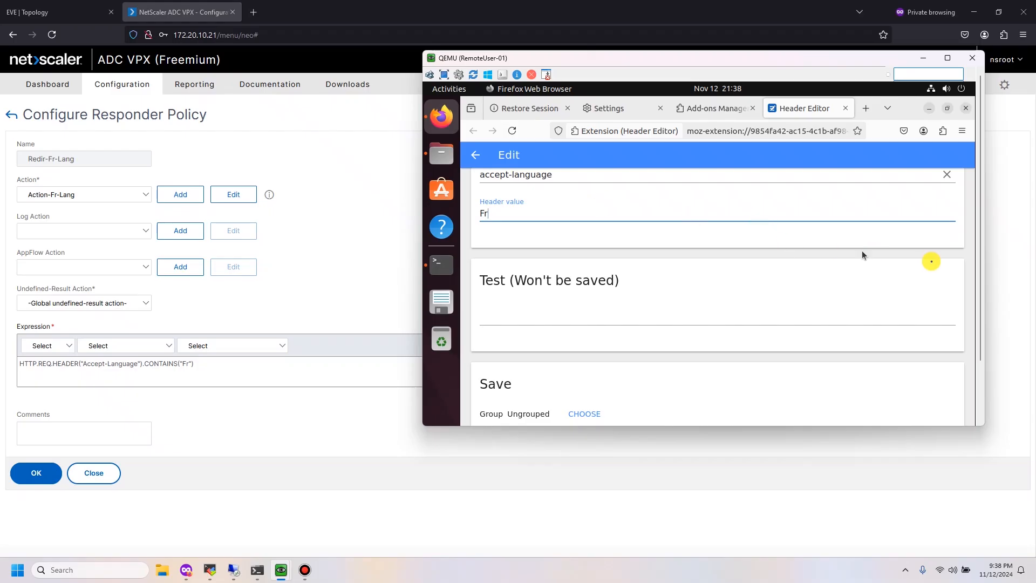
pyautogui.scroll(-2, 979, 276)
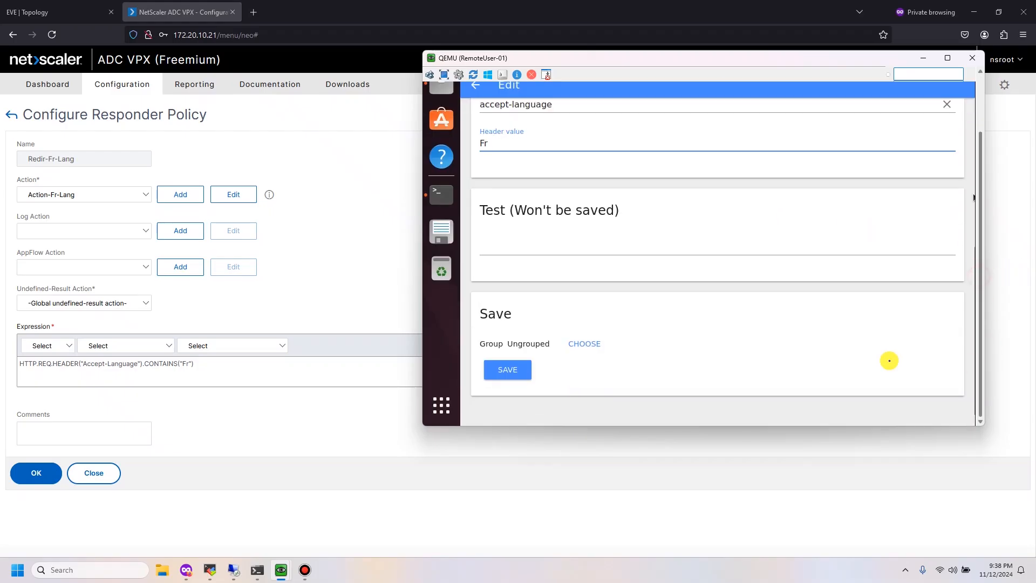
pyautogui.click(531, 365)
pyautogui.scroll(2, 977, 228)
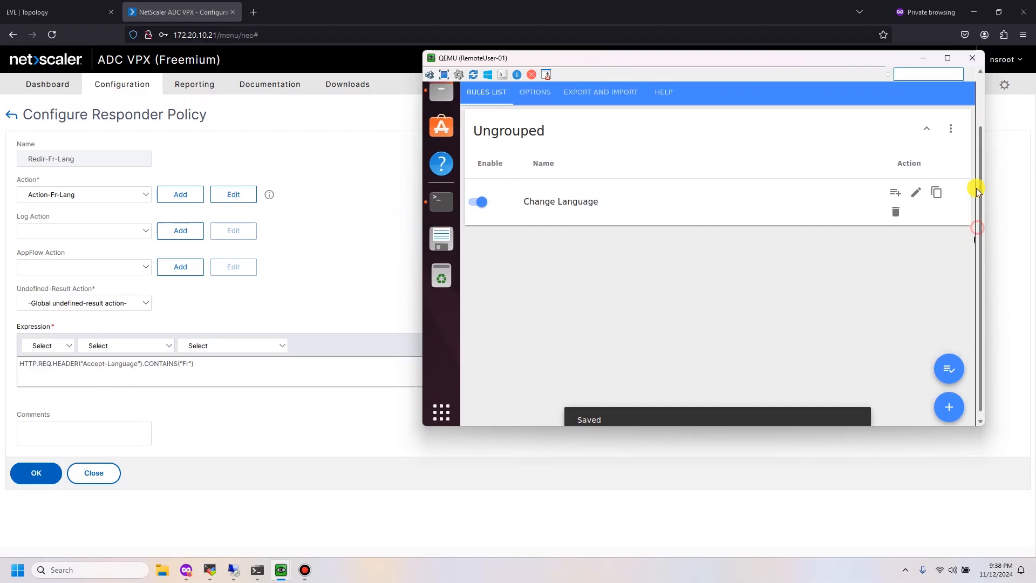
# Load networklr.local in the Restore Session tab to test the French redirect, comparing it with the Header Editor rule.
pyautogui.click(528, 114)
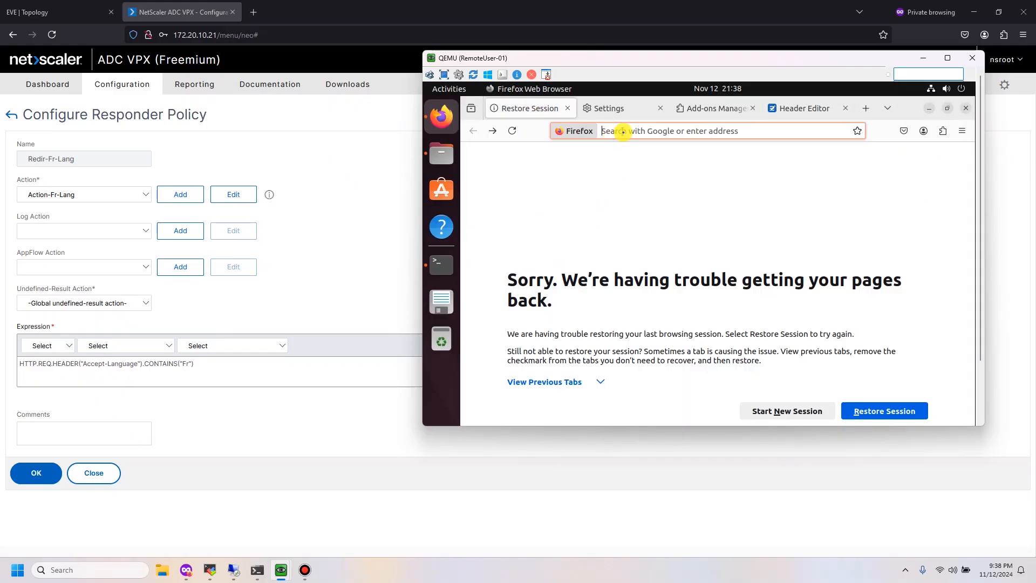
pyautogui.click(622, 132)
pyautogui.write('networklr.local/')
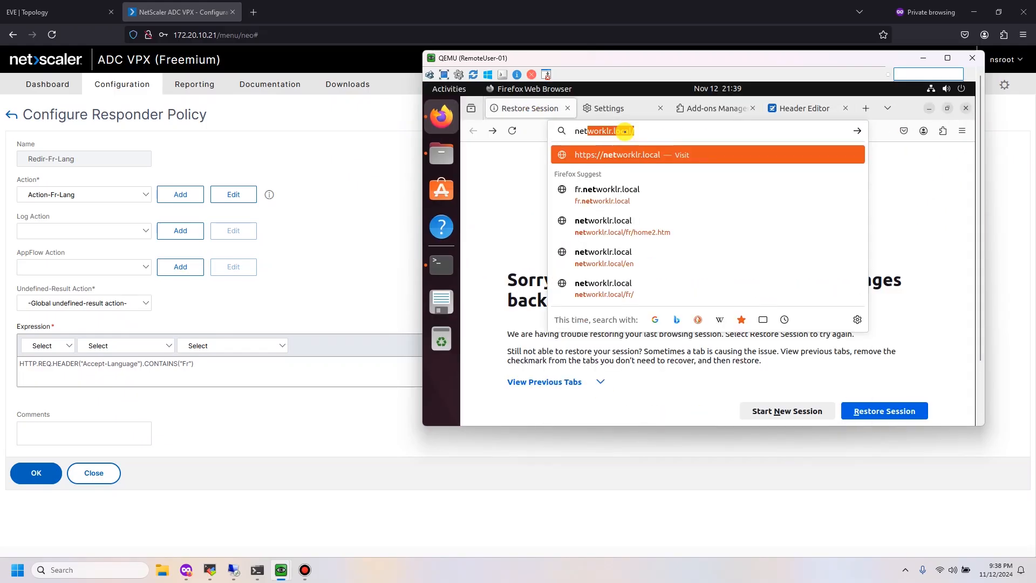
pyautogui.press('Right')
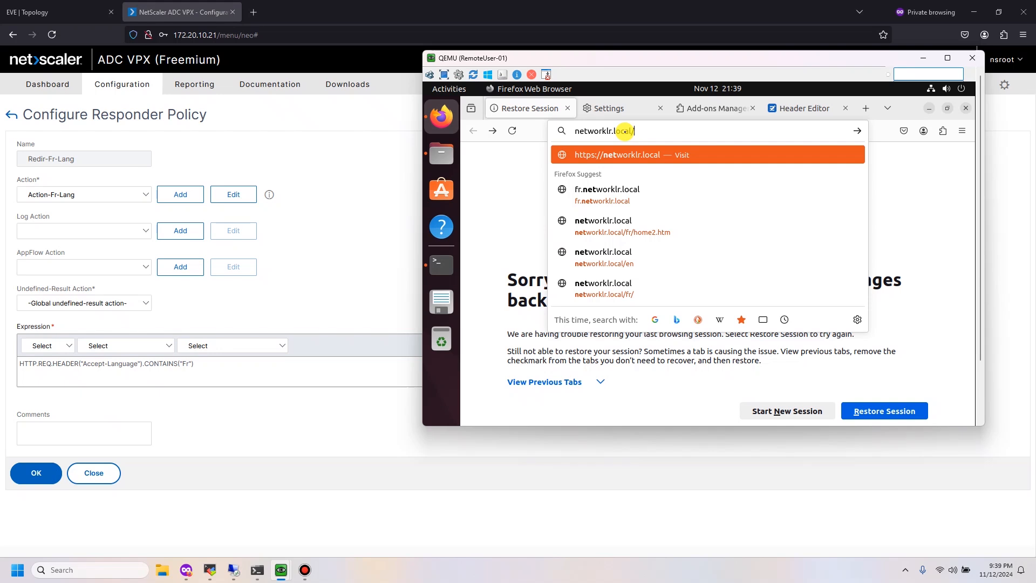
pyautogui.press('Return')
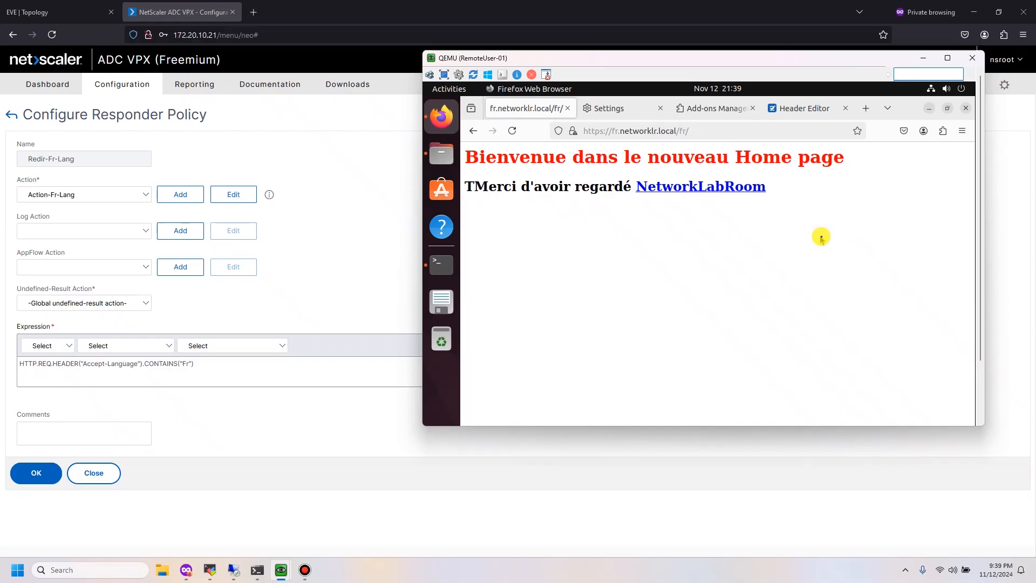
pyautogui.click(815, 107)
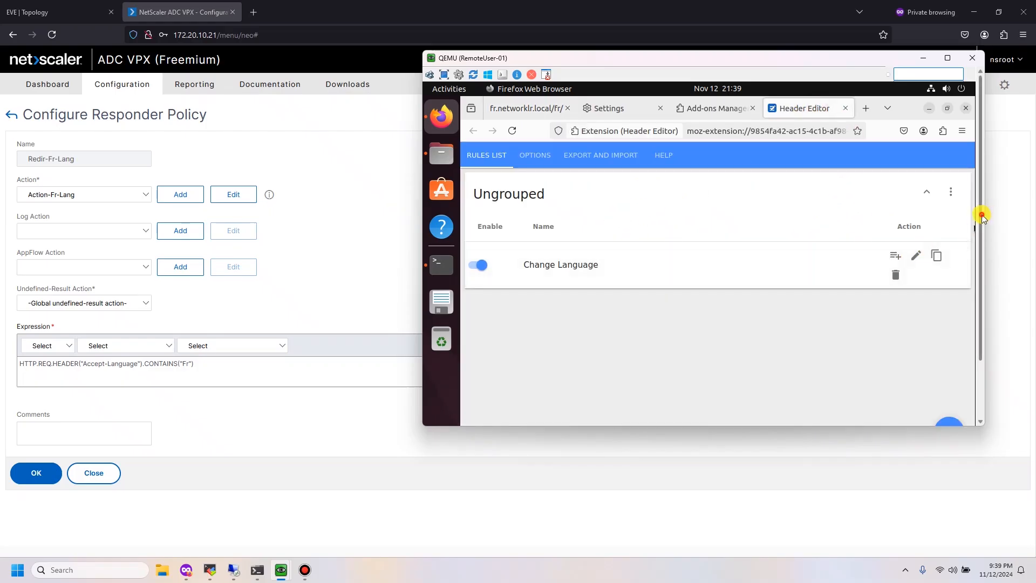
pyautogui.click(537, 108)
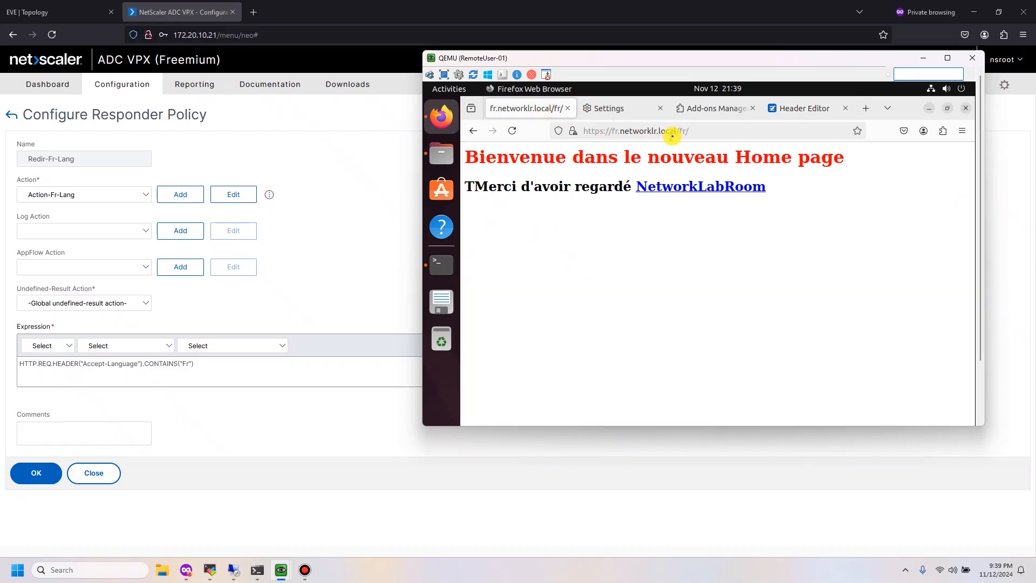
# Set the Change Language rule's accept-language header value to En, save it and reload the French page to test the English redirect.
pyautogui.click(808, 109)
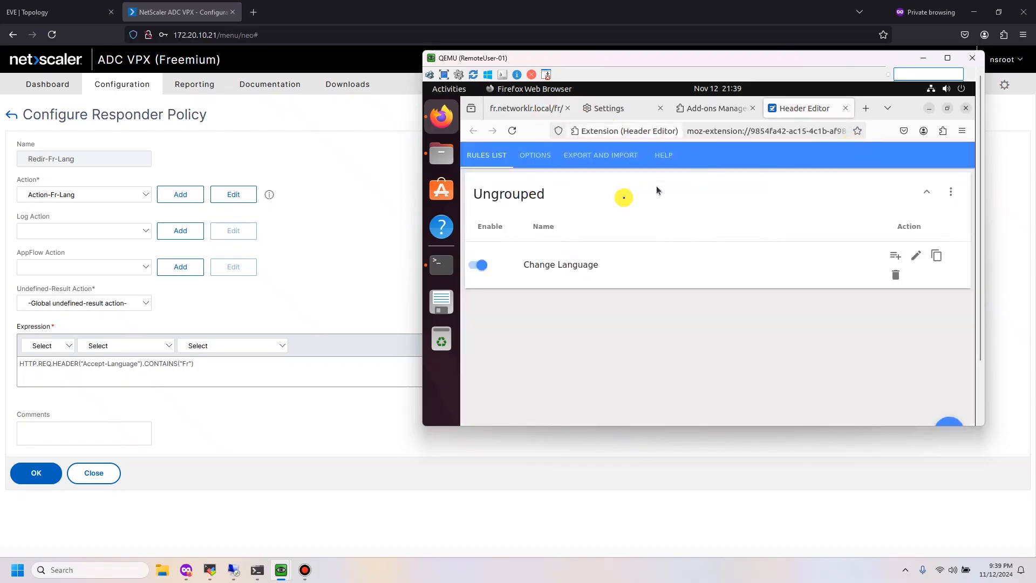
pyautogui.click(914, 254)
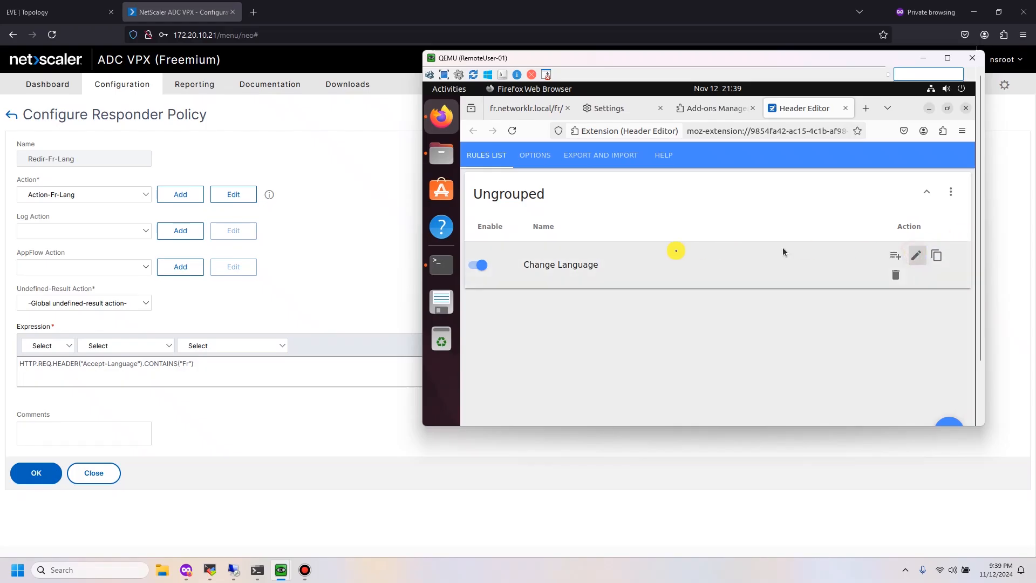
pyautogui.doubleClick(530, 216)
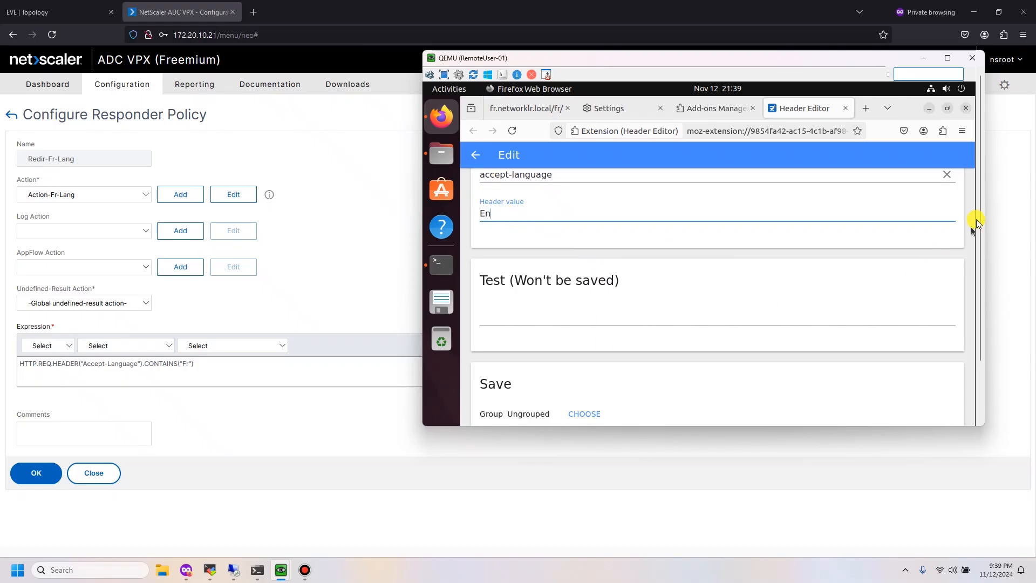
pyautogui.scroll(-3, 982, 248)
pyautogui.click(516, 367)
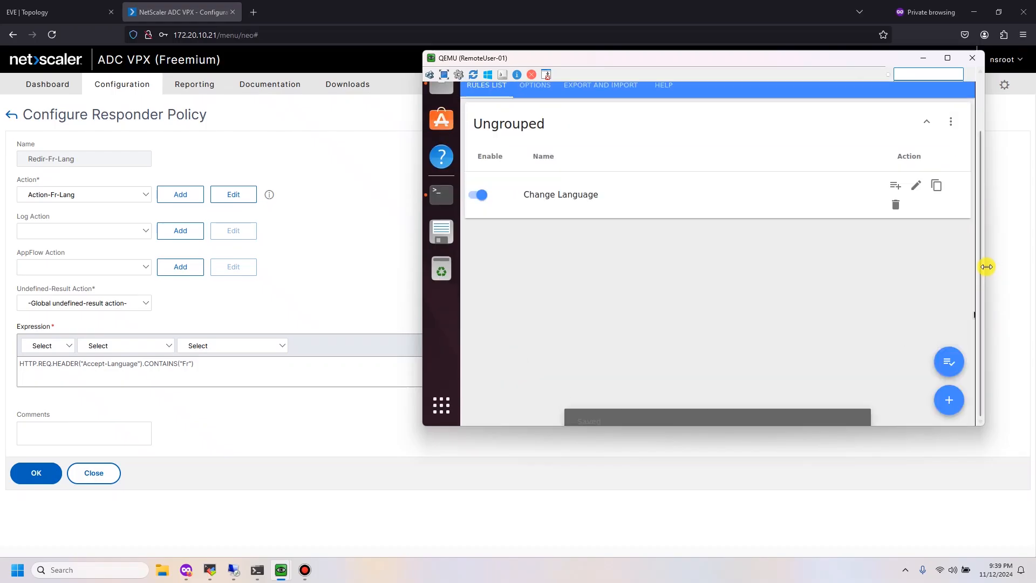
pyautogui.scroll(3, 978, 260)
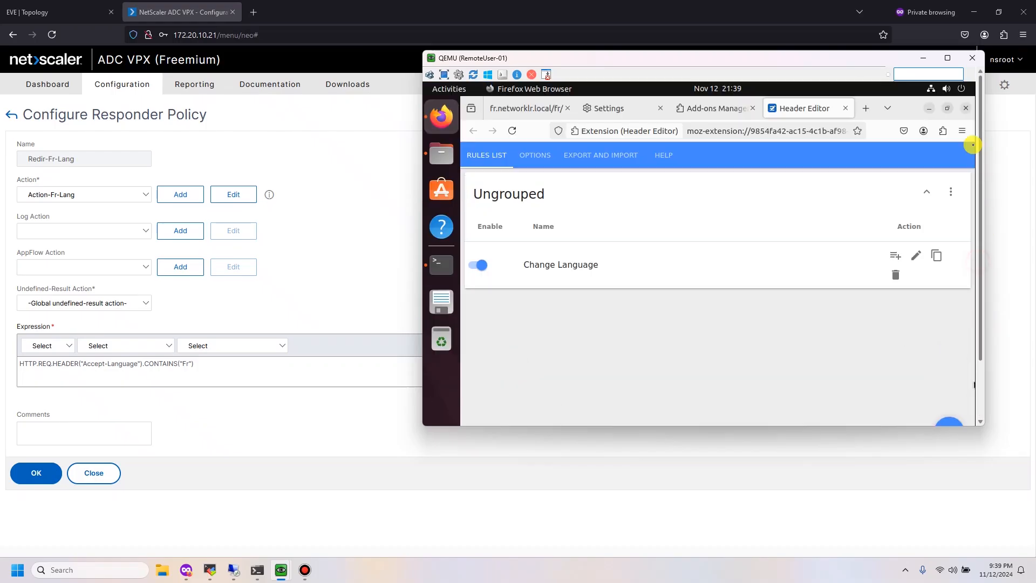
pyautogui.click(507, 108)
pyautogui.click(513, 131)
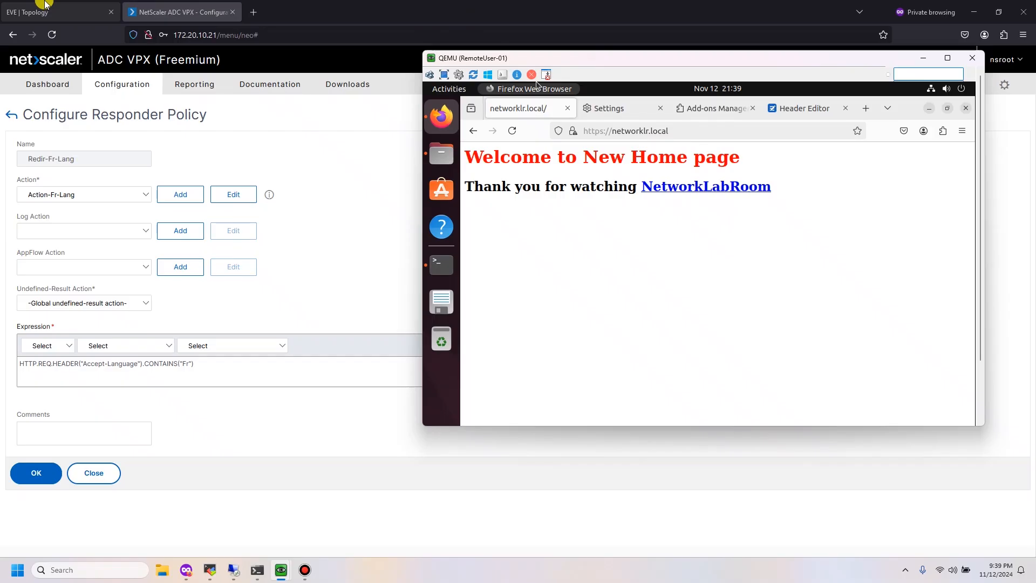
# Review the DDoS client's address in the EVE topology, then return to the NetScaler responder policies list.
pyautogui.click(45, 7)
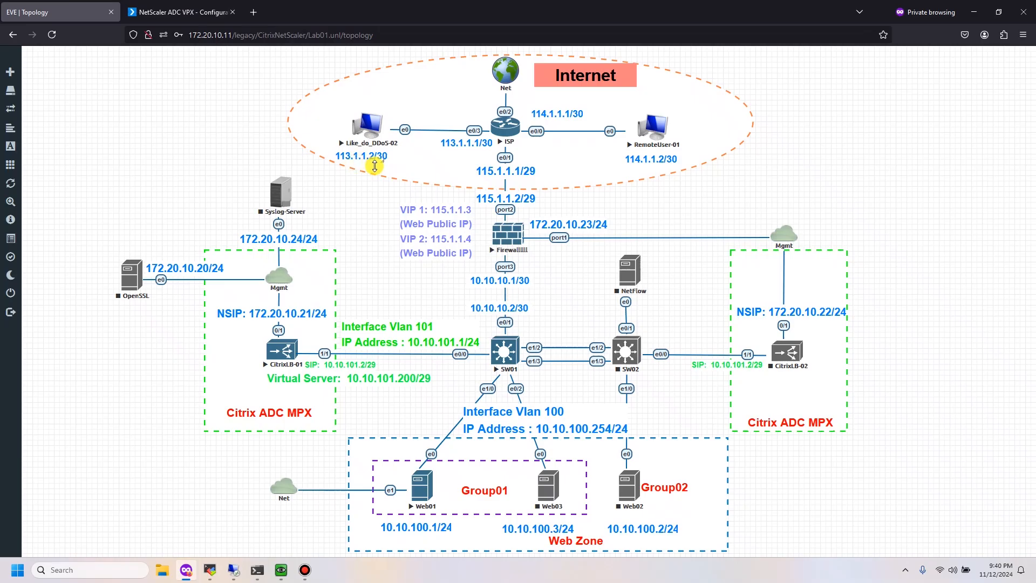
pyautogui.click(178, 12)
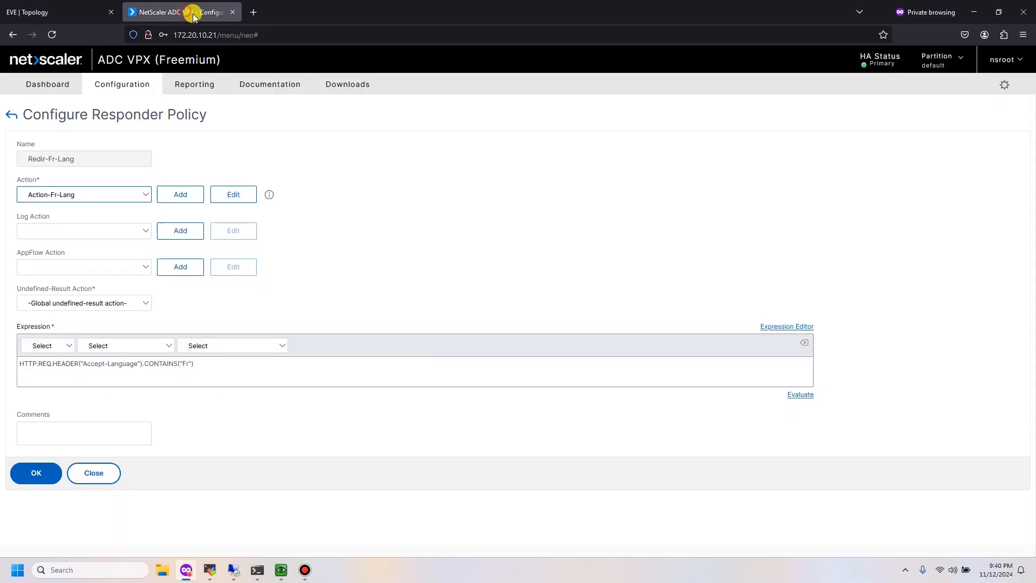
pyautogui.click(11, 110)
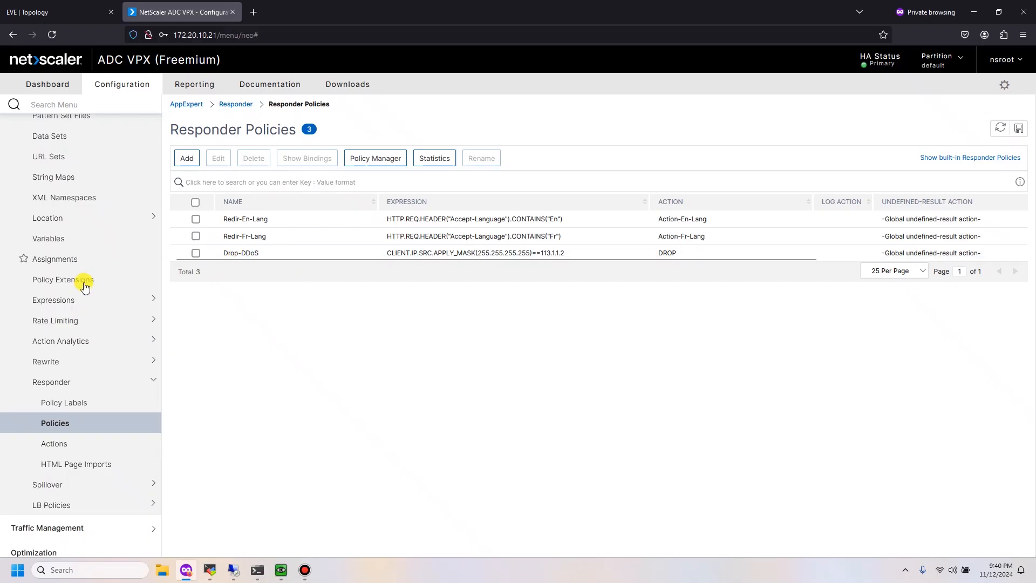
pyautogui.scroll(3, 88, 286)
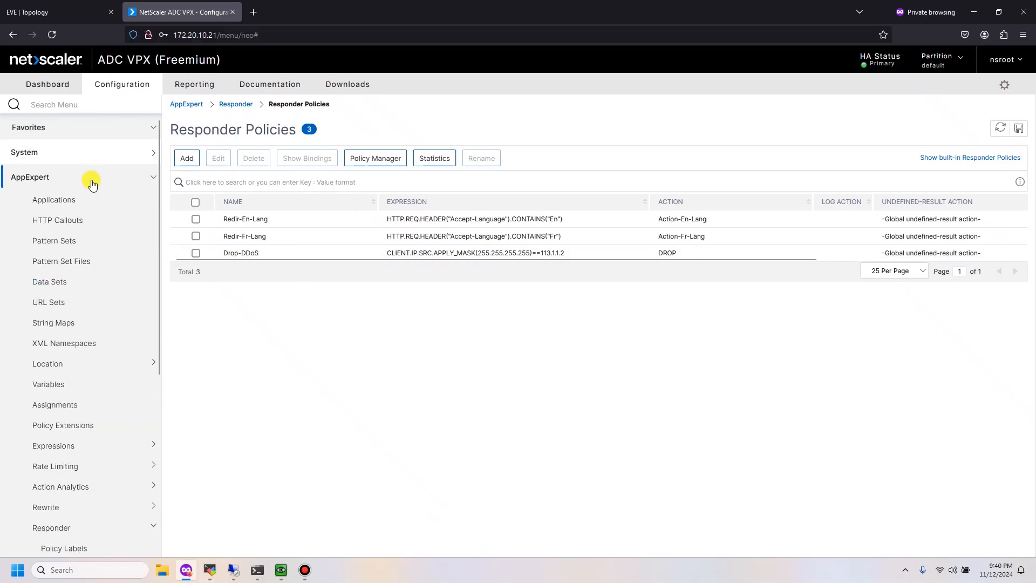
# Open the SSLOFFLOADING-EN load balancing virtual server under Traffic Management and go to its policies.
pyautogui.click(63, 178)
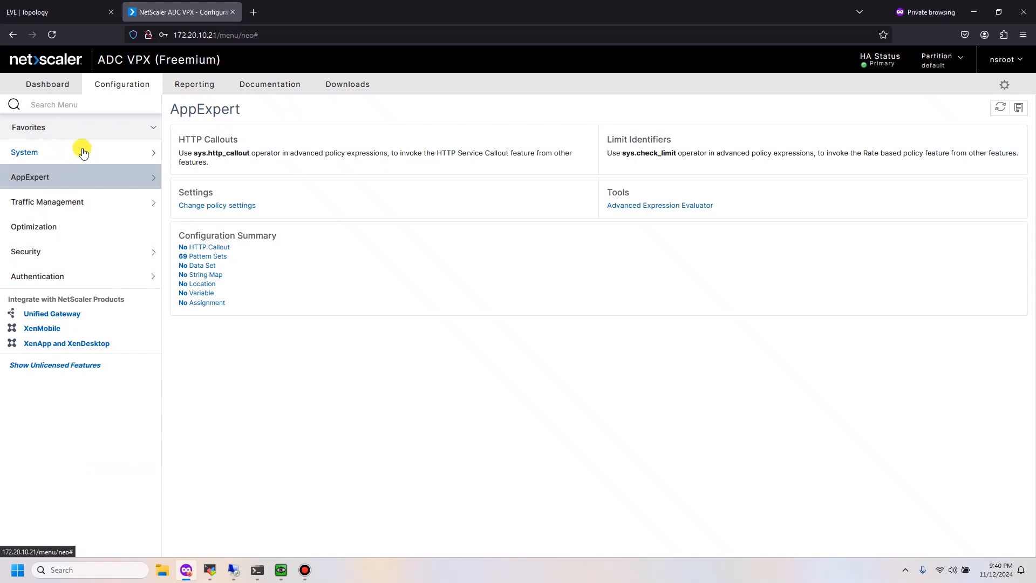
pyautogui.click(81, 202)
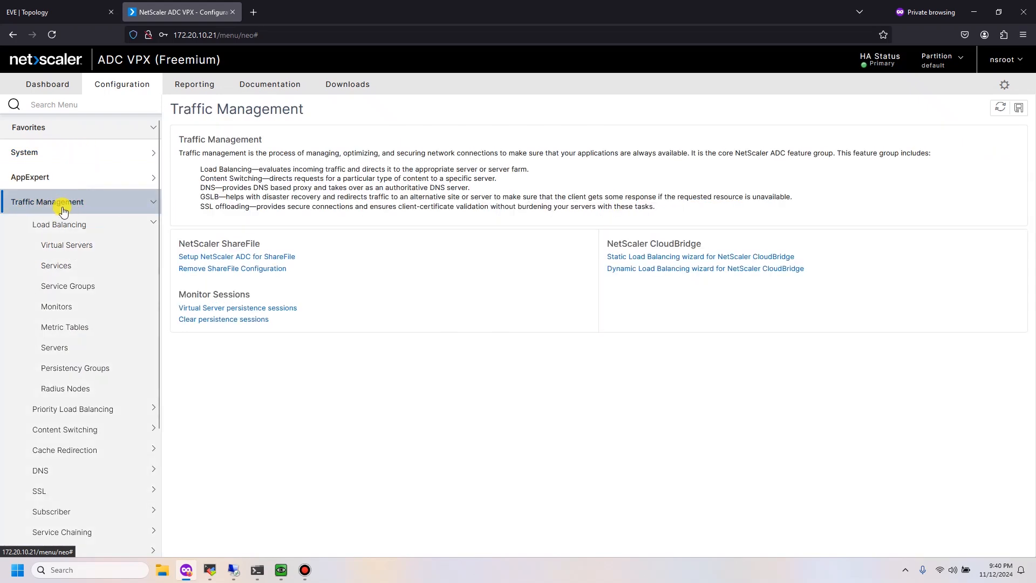
pyautogui.click(82, 246)
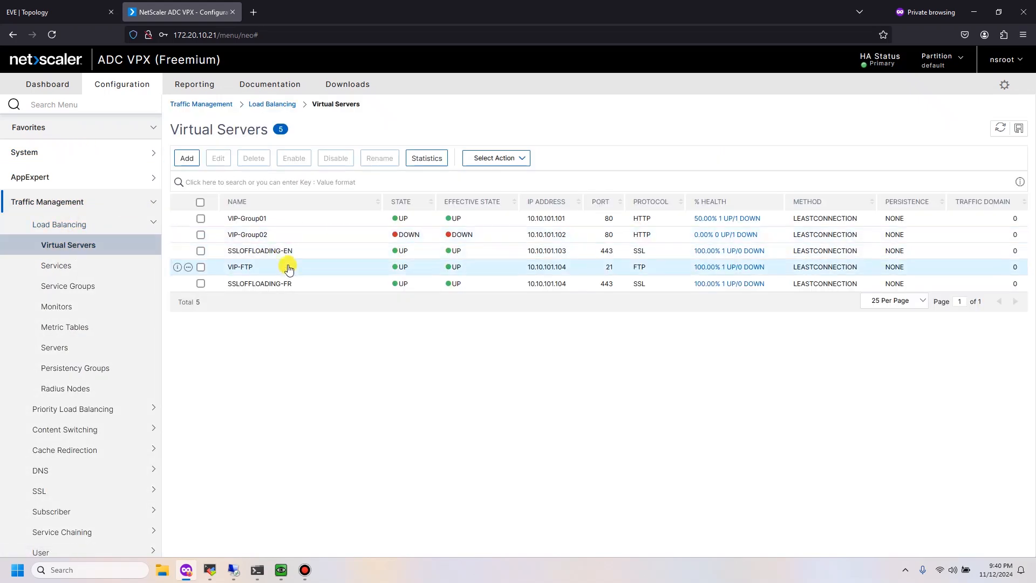
pyautogui.doubleClick(285, 251)
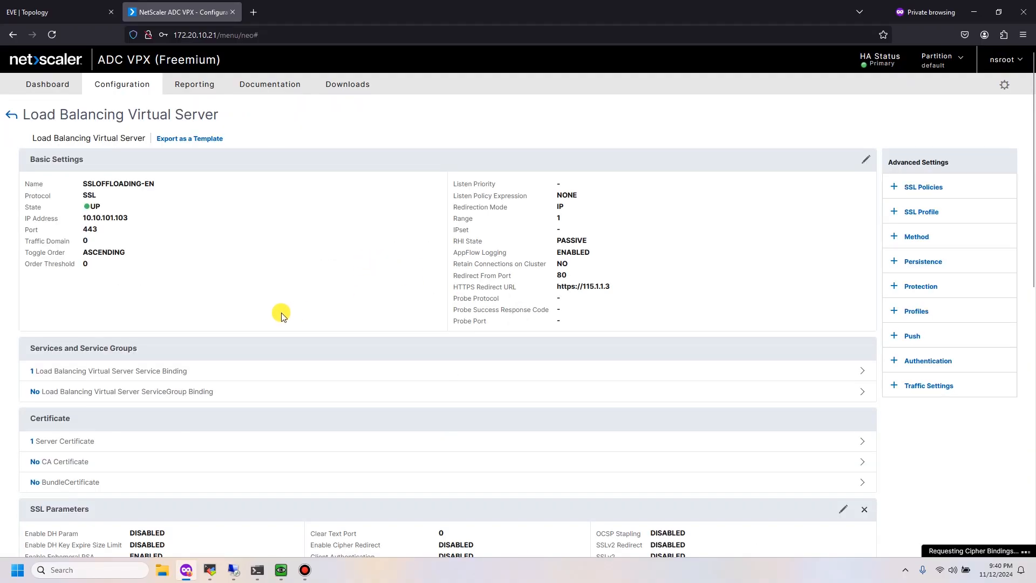
pyautogui.scroll(-9, 285, 317)
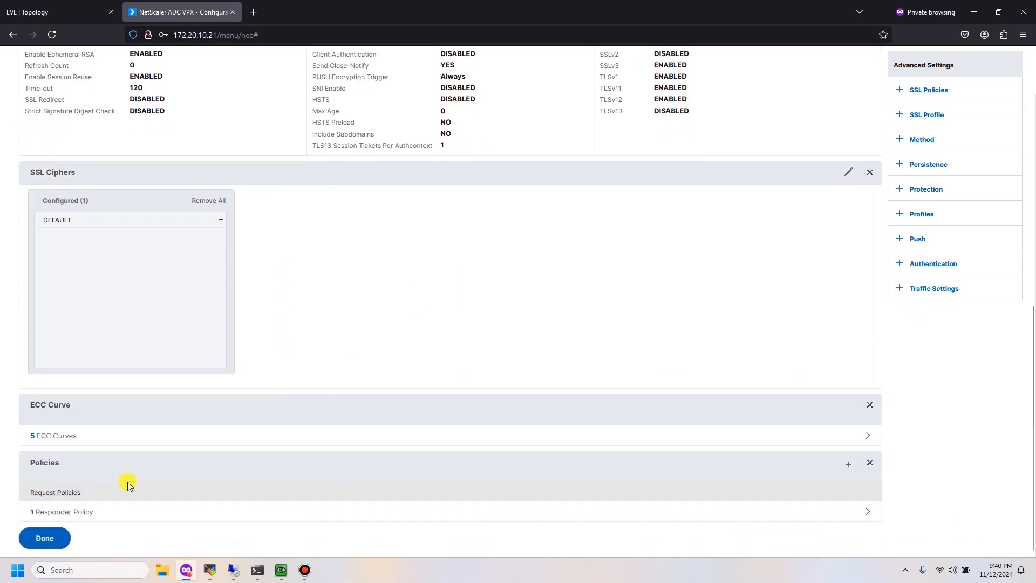
# Add a policy to SSLOFFLOADING-EN, choosing Responder as the policy and Request as the type.
pyautogui.click(847, 463)
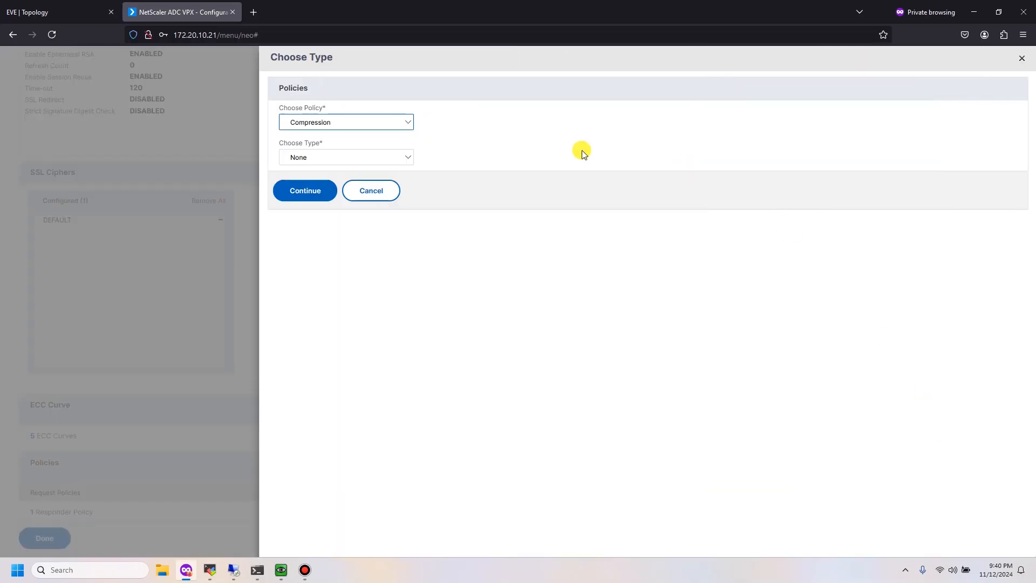
pyautogui.click(389, 124)
pyautogui.click(338, 151)
pyautogui.click(376, 127)
pyautogui.click(340, 176)
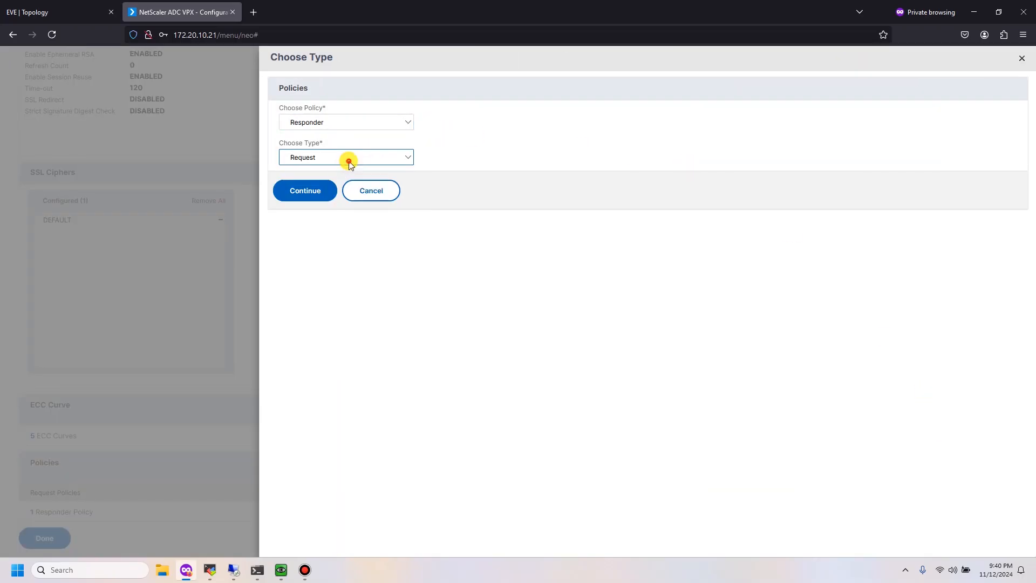
pyautogui.click(325, 184)
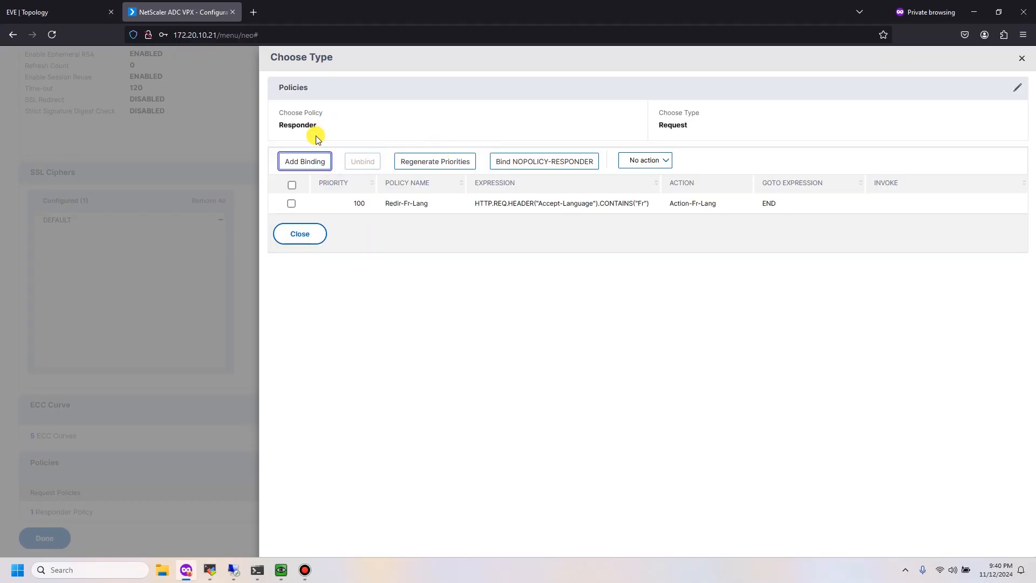
# Bind the Drop-DDoS policy to SSLOFFLOADING-EN with priority 110 and Goto Expression END, then finish editing the virtual server.
pyautogui.click(318, 163)
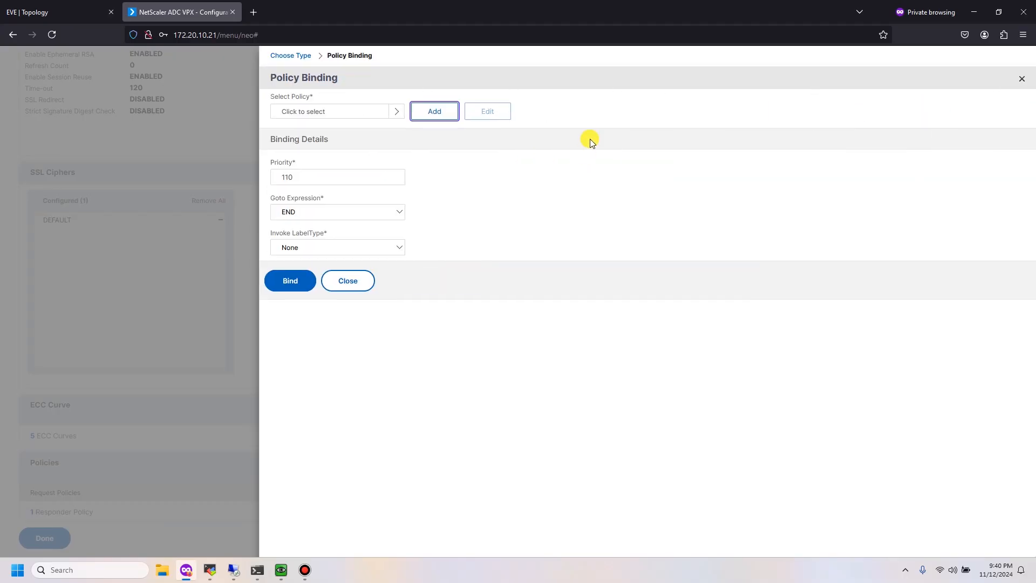
pyautogui.click(375, 117)
pyautogui.click(283, 200)
pyautogui.click(283, 108)
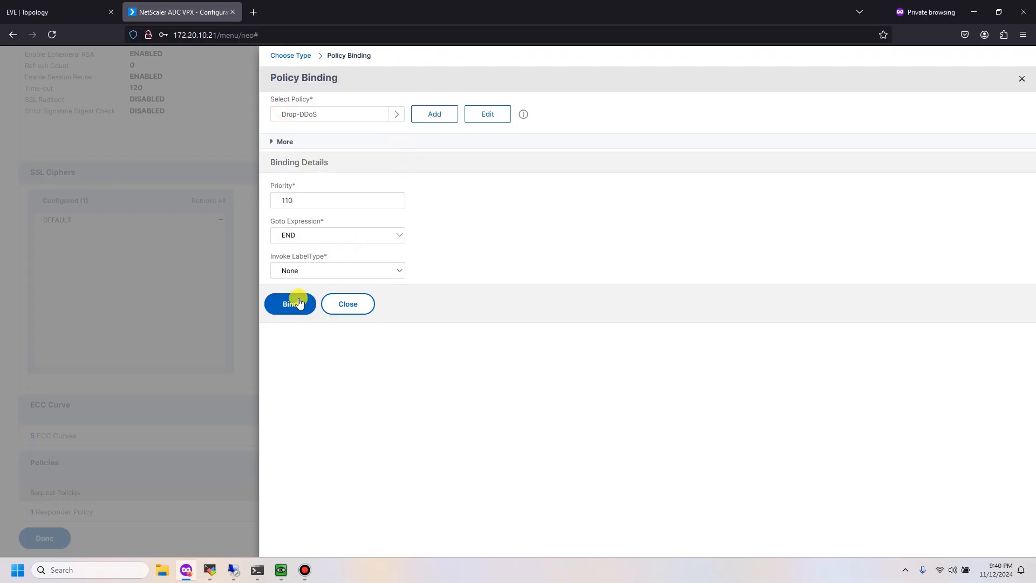
pyautogui.click(295, 194)
pyautogui.moveTo(417, 201)
pyautogui.click(303, 306)
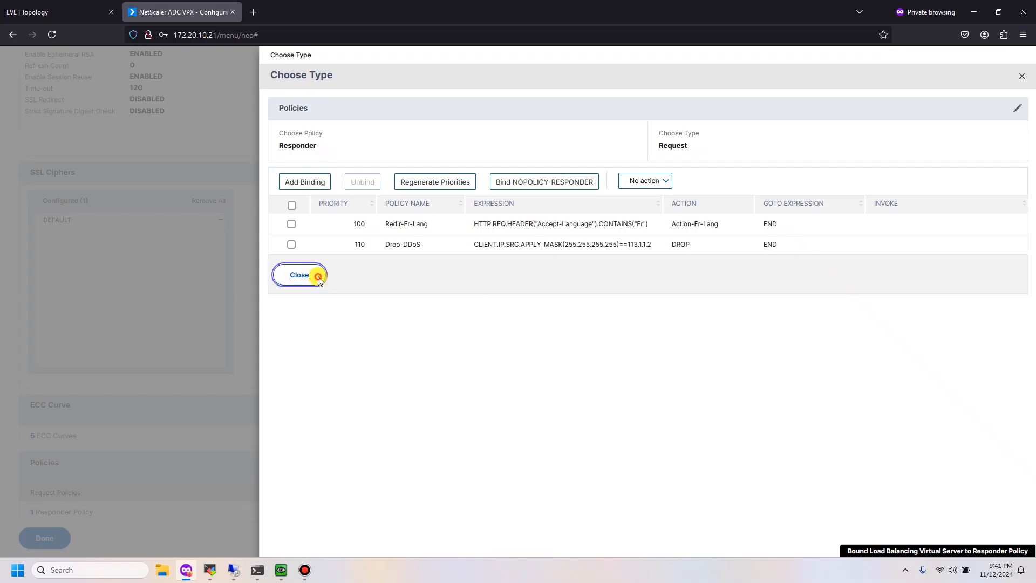
pyautogui.click(317, 278)
pyautogui.click(54, 543)
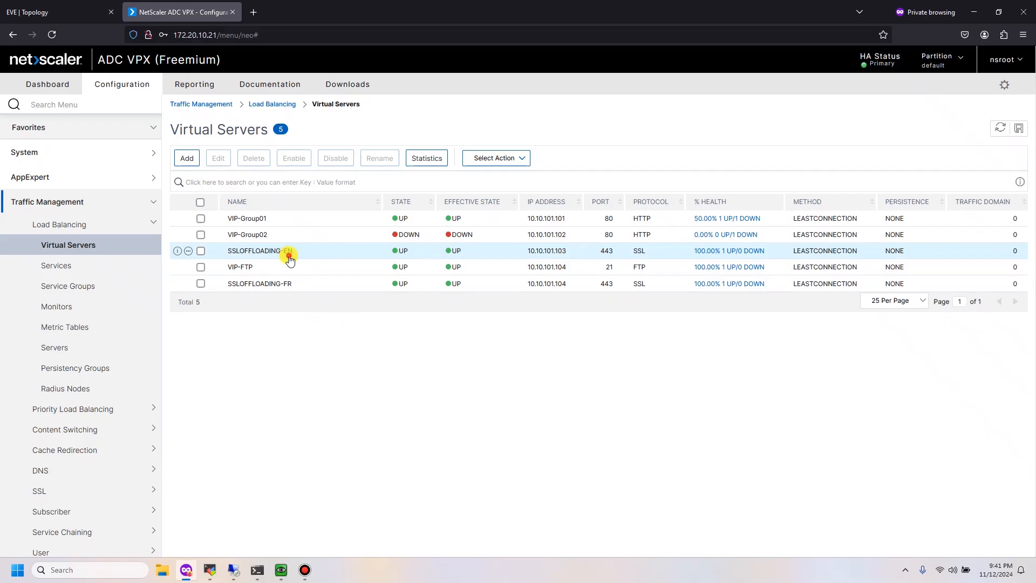
# Unbind the Drop-DDoS responder policy from the SSLOFFLOADING-EN virtual server and finish editing it.
pyautogui.doubleClick(388, 254)
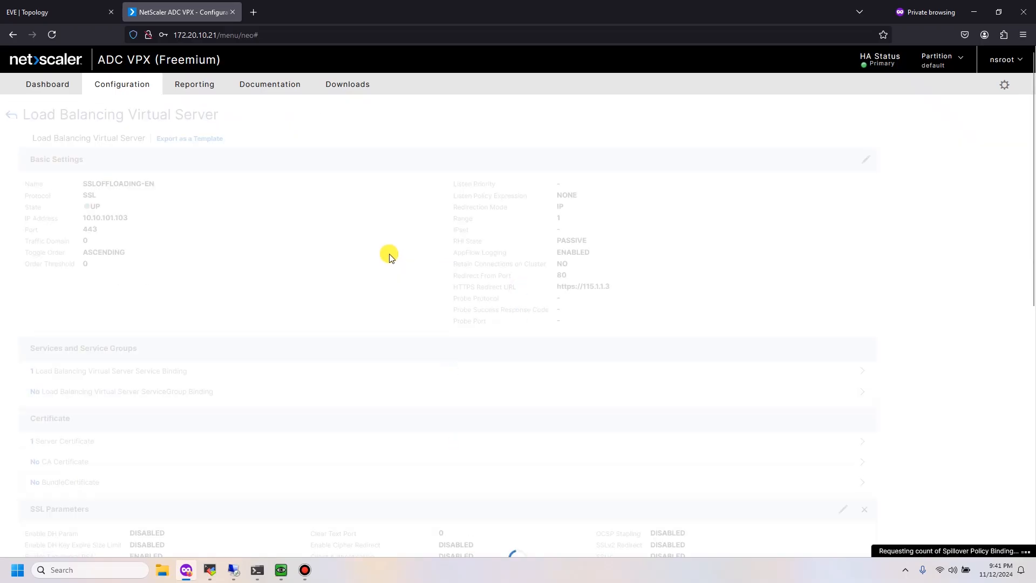
pyautogui.scroll(-10, 250, 306)
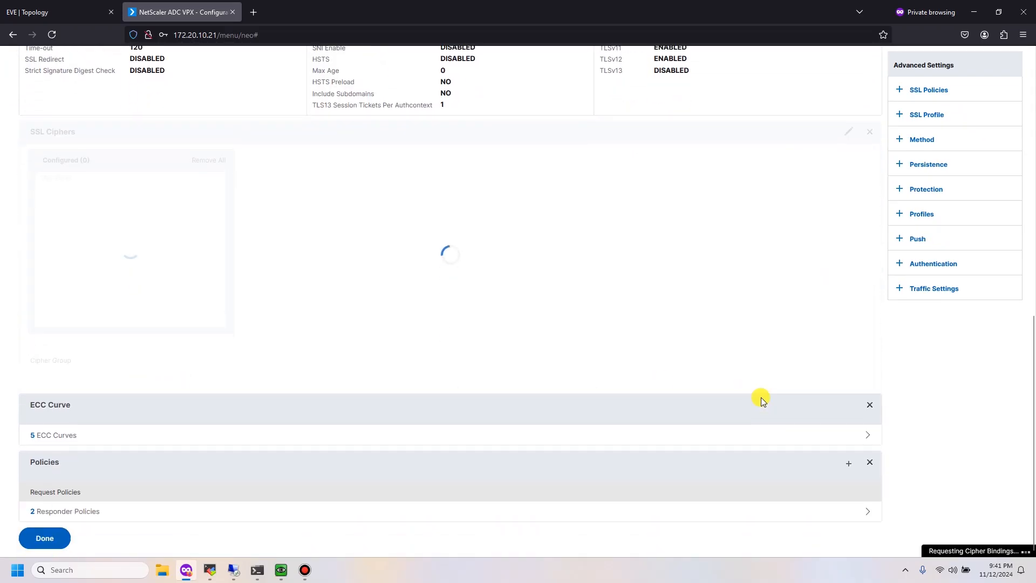
pyautogui.click(208, 504)
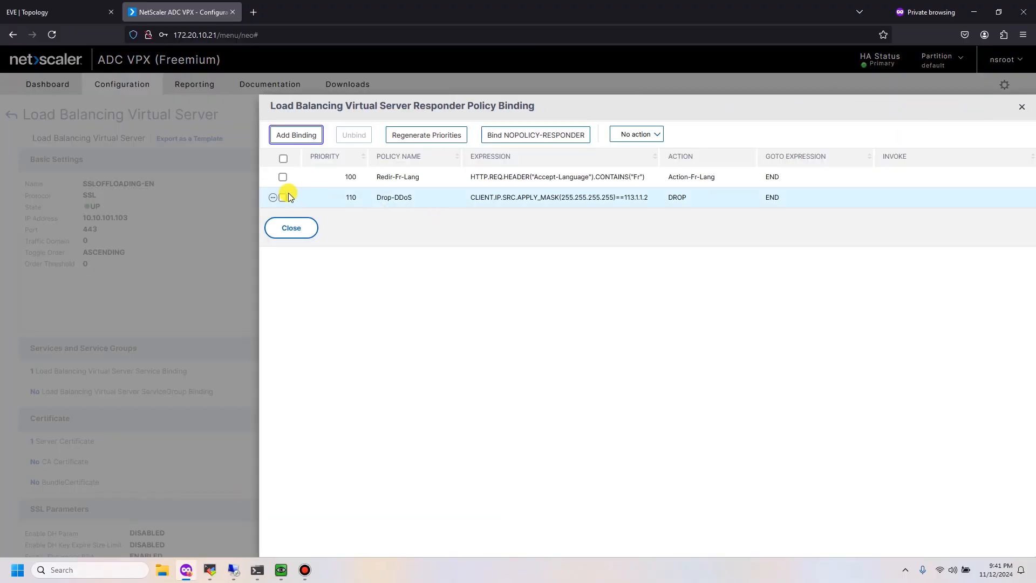
pyautogui.click(283, 198)
pyautogui.click(364, 142)
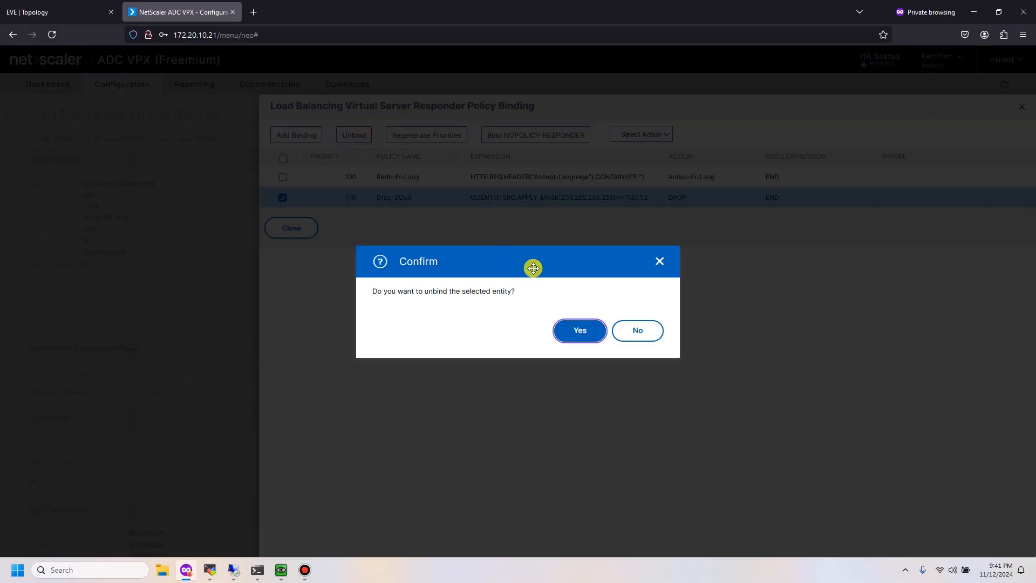
pyautogui.click(577, 327)
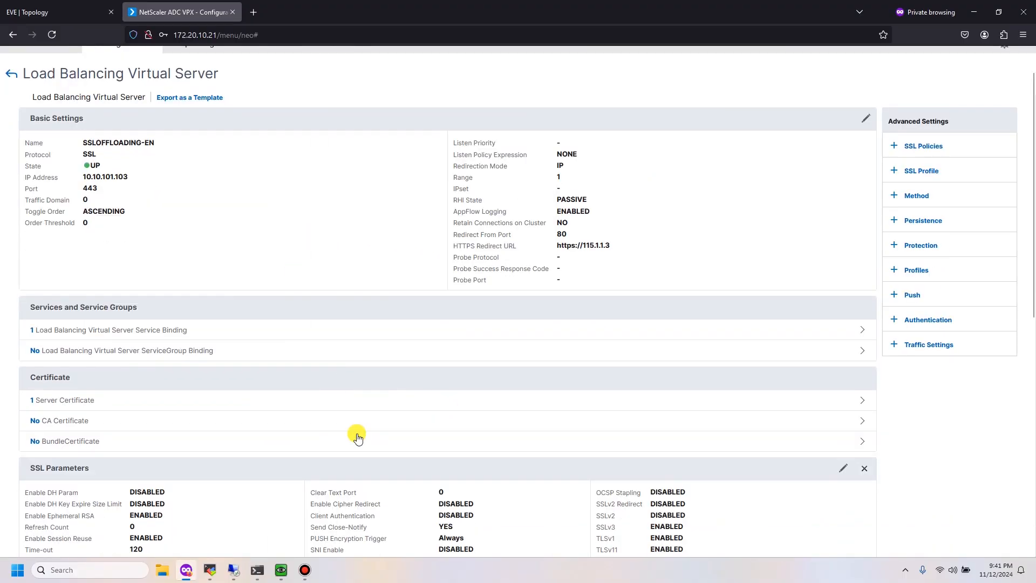
pyautogui.scroll(-10, 356, 432)
pyautogui.click(41, 534)
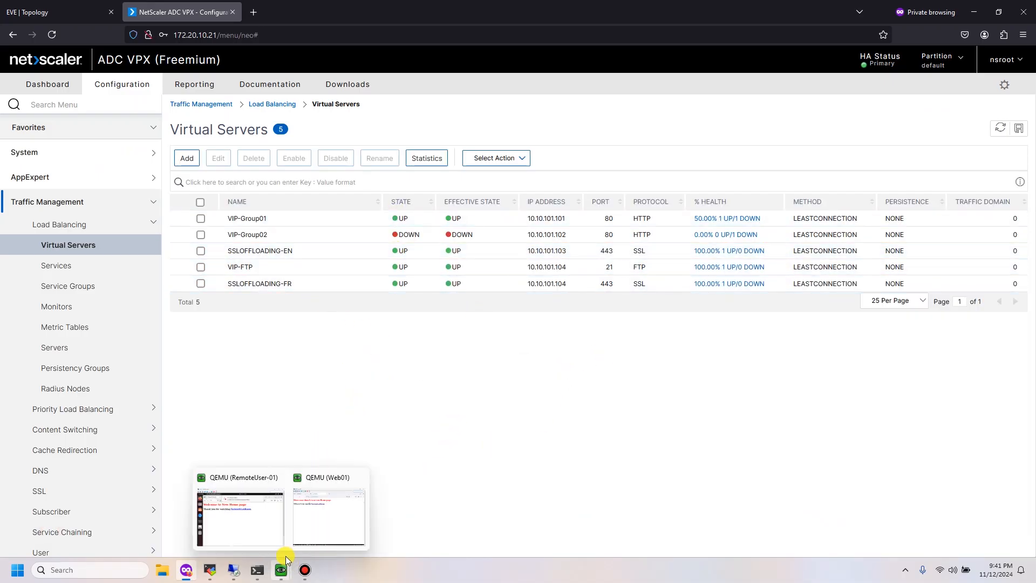
# Open the Like_do_DDoS-02 console from the EVE topology and enlarge its window to show the whole desktop.
pyautogui.click(50, 12)
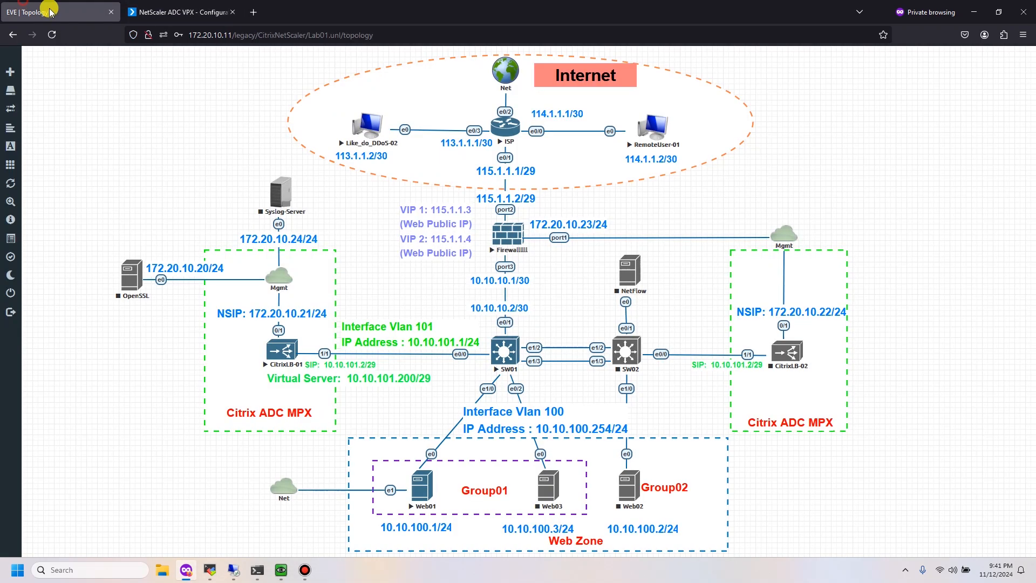
pyautogui.click(372, 128)
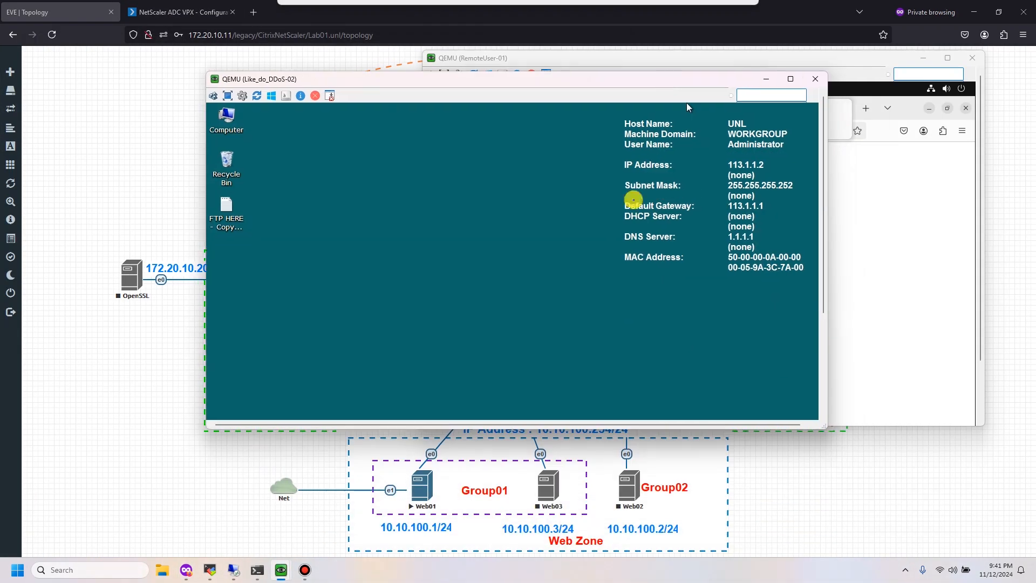
pyautogui.moveTo(822, 426); pyautogui.dragTo(918, 523)
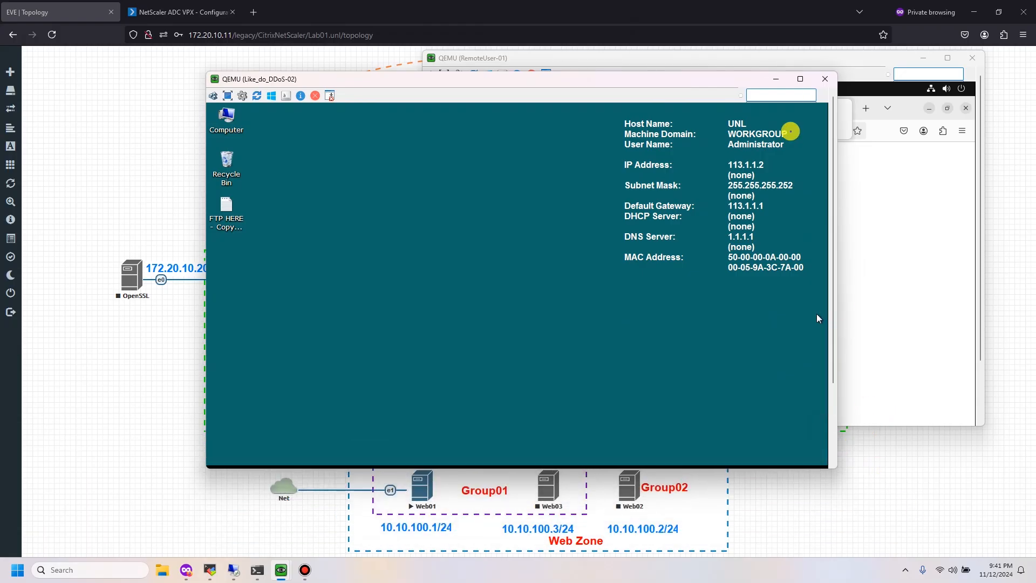
pyautogui.click(800, 79)
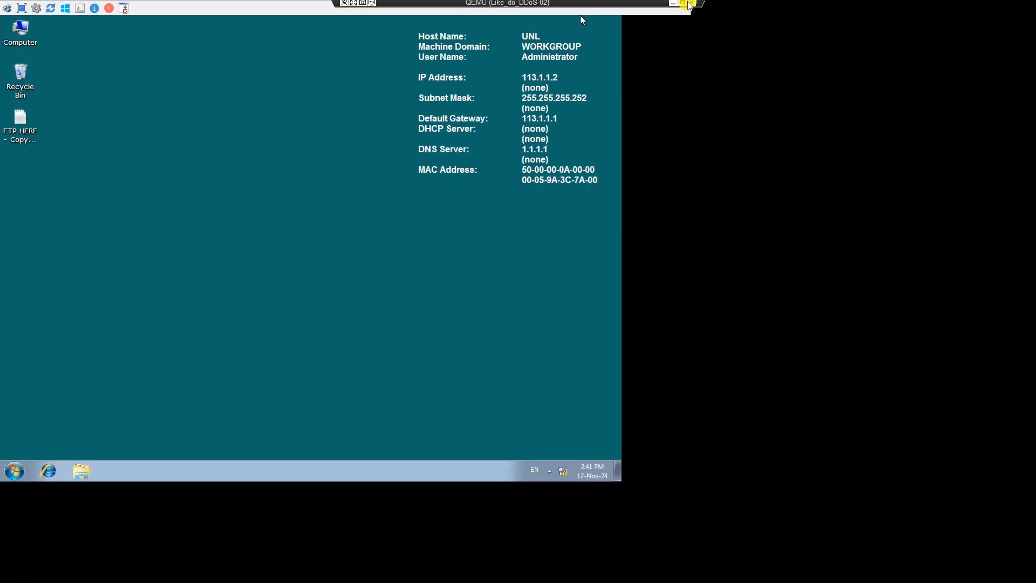
pyautogui.click(682, 6)
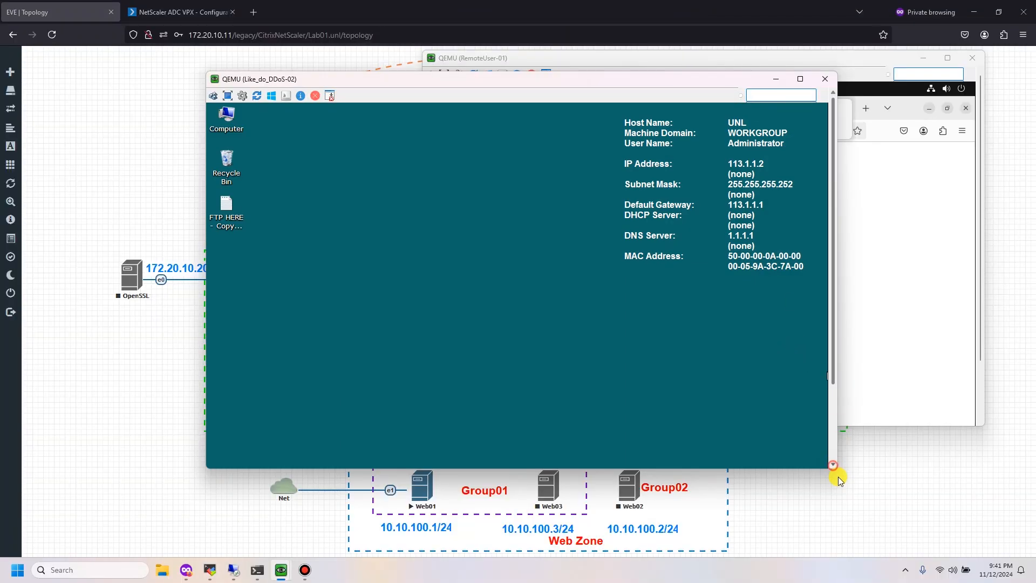
pyautogui.moveTo(831, 472); pyautogui.dragTo(849, 552)
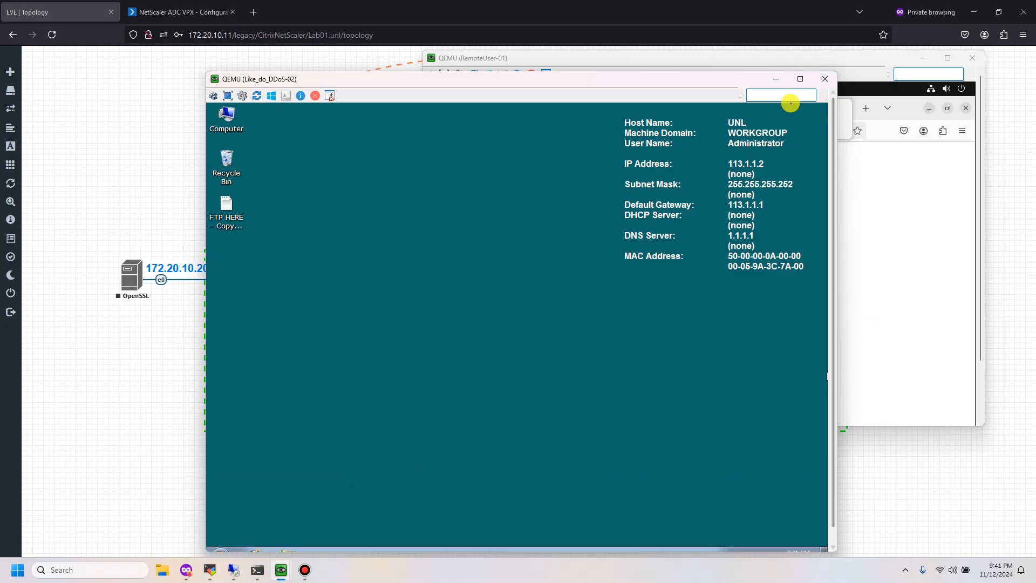
pyautogui.moveTo(719, 84); pyautogui.dragTo(695, 30)
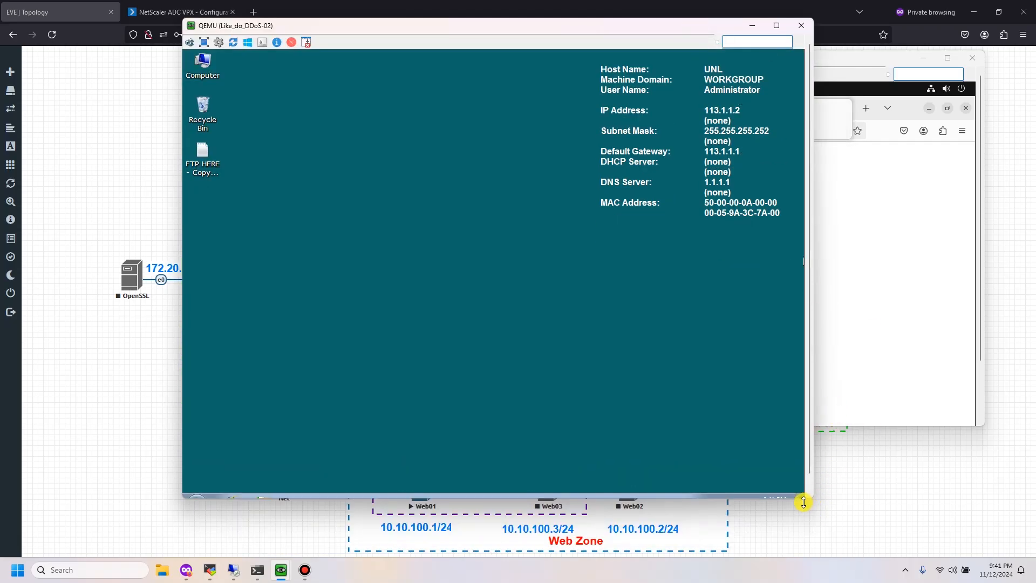
pyautogui.moveTo(803, 502); pyautogui.dragTo(803, 534)
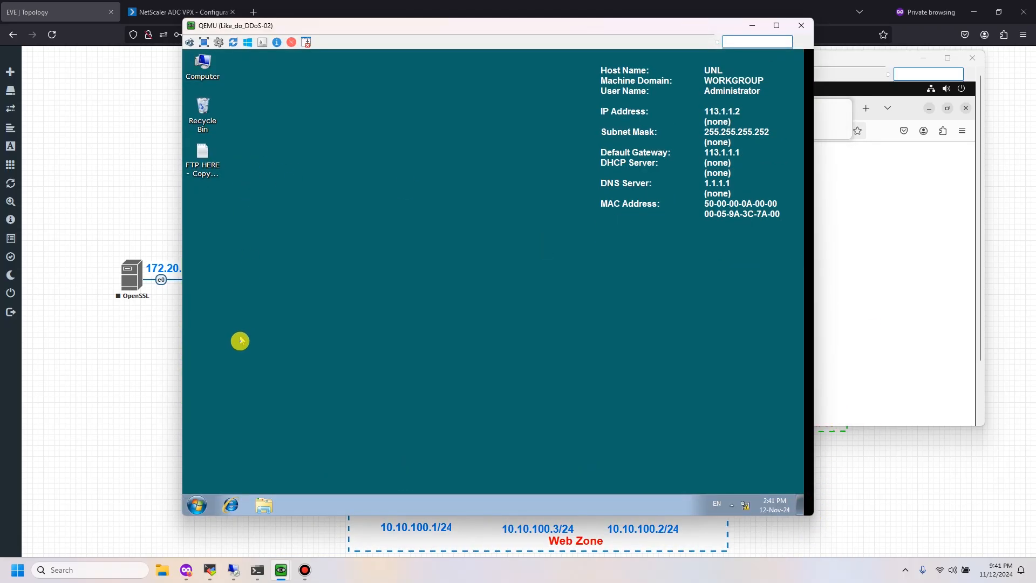
pyautogui.click(231, 504)
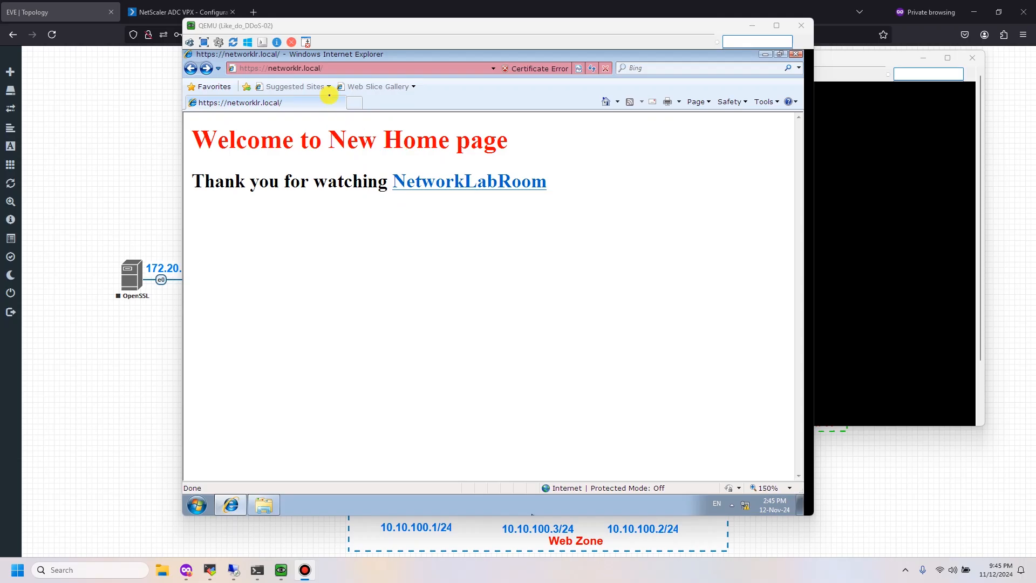
pyautogui.click(345, 65)
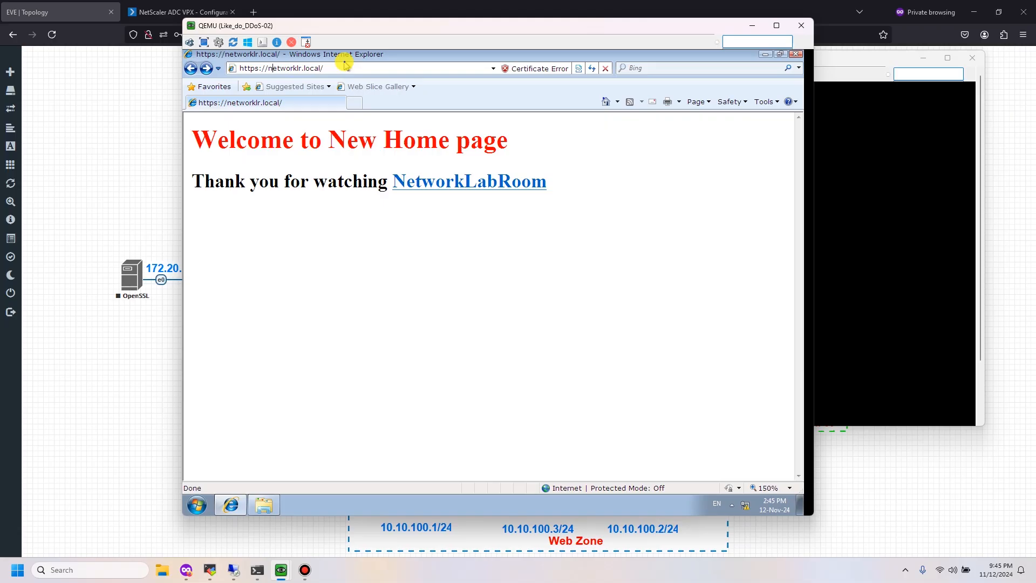
pyautogui.write('fr.')
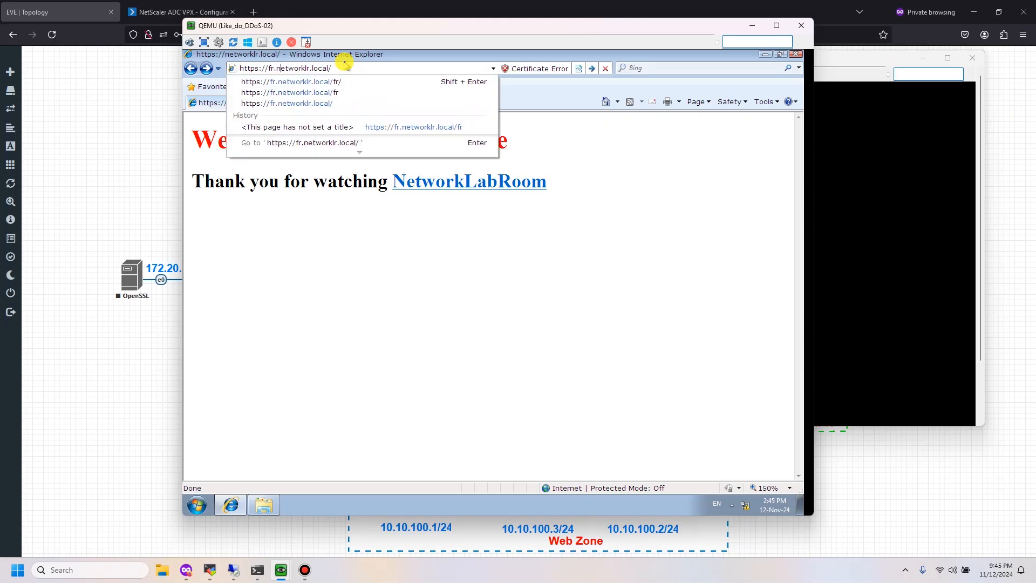
pyautogui.press('Down')
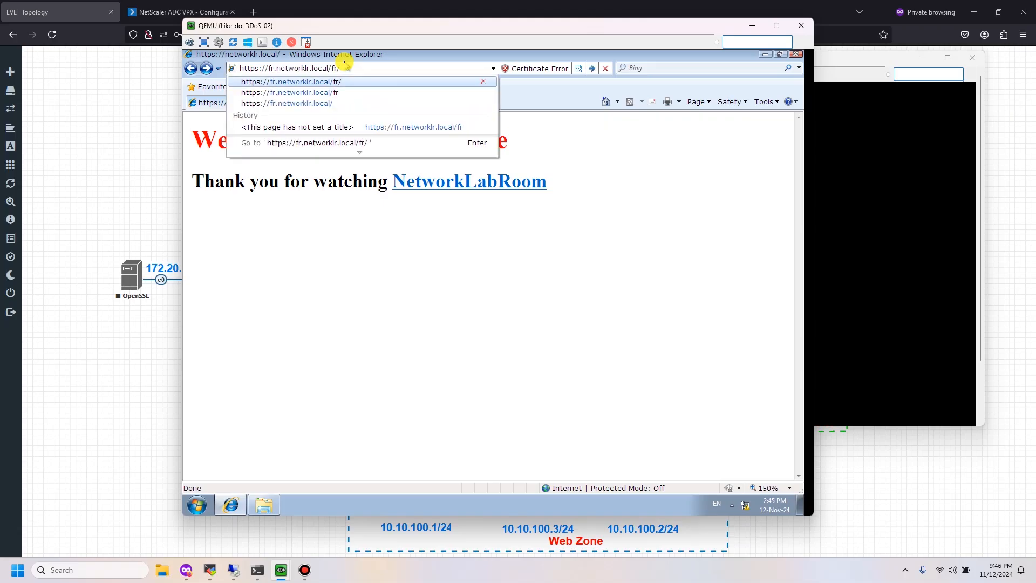
pyautogui.press('Return')
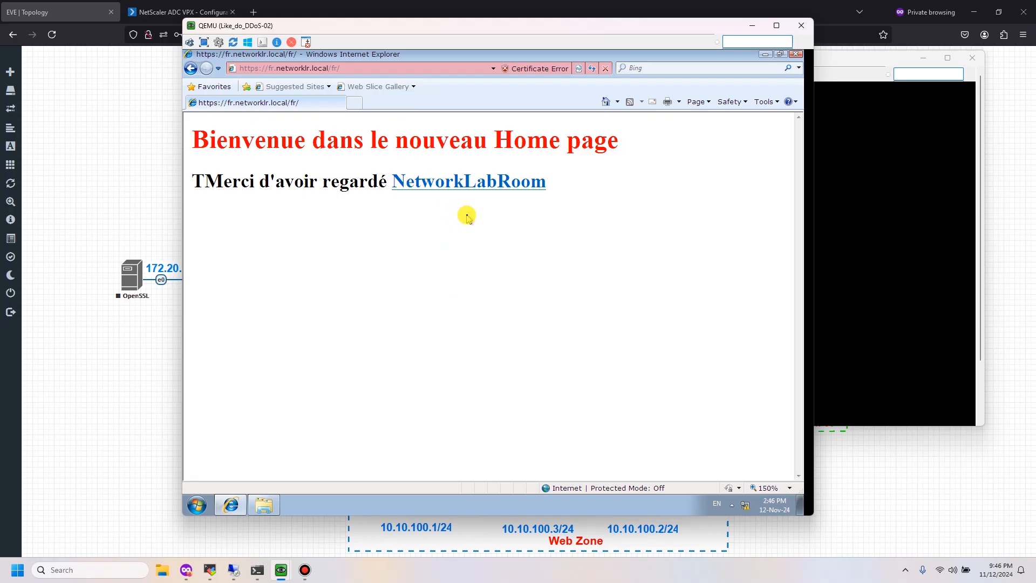
# On the NetScaler, open the SSLOFFLOADING-EN virtual server and start a new Responder policy binding of type Request.
pyautogui.click(156, 6)
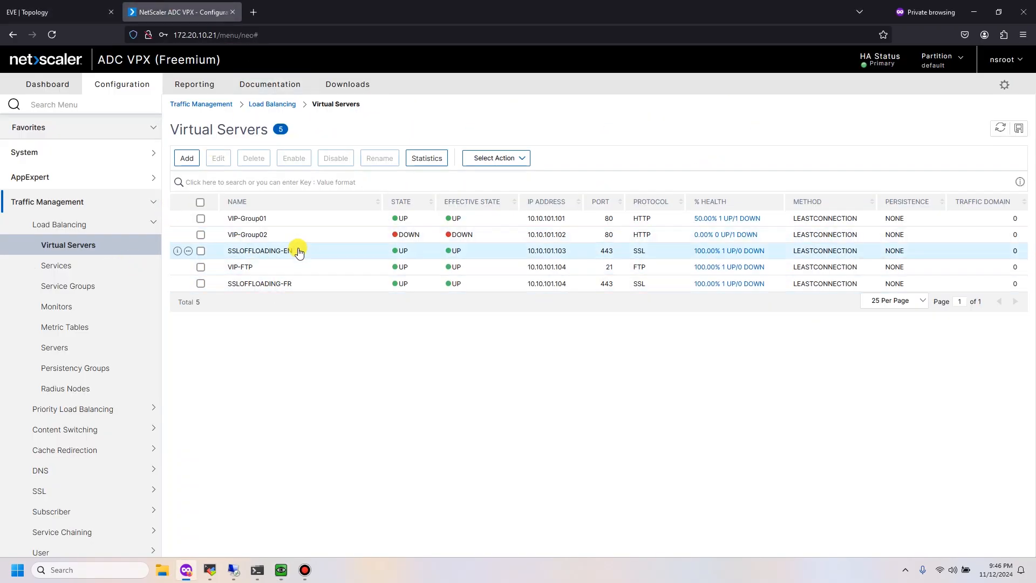
pyautogui.click(489, 281)
pyautogui.scroll(-6, 149, 425)
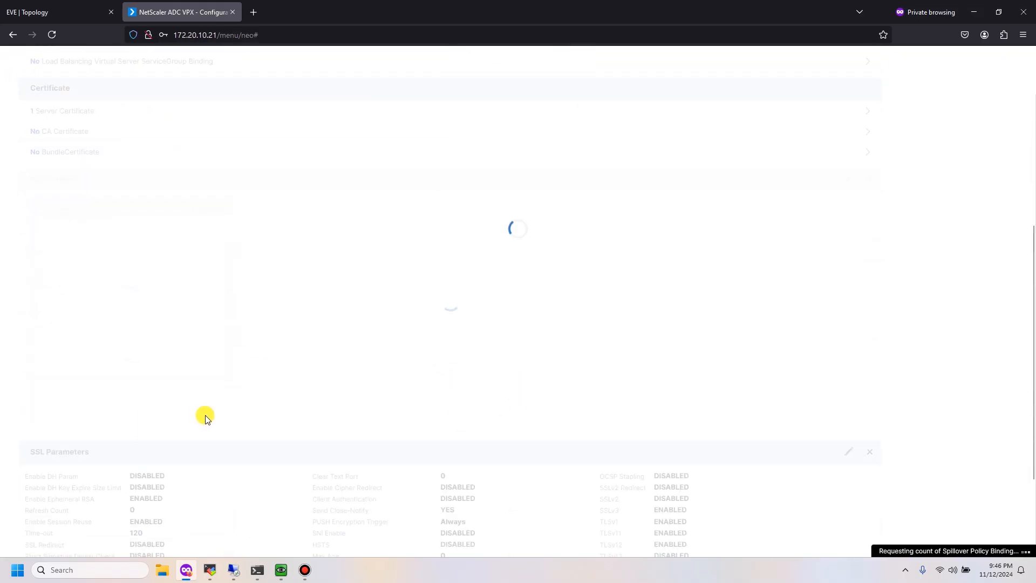
pyautogui.scroll(-4, 210, 420)
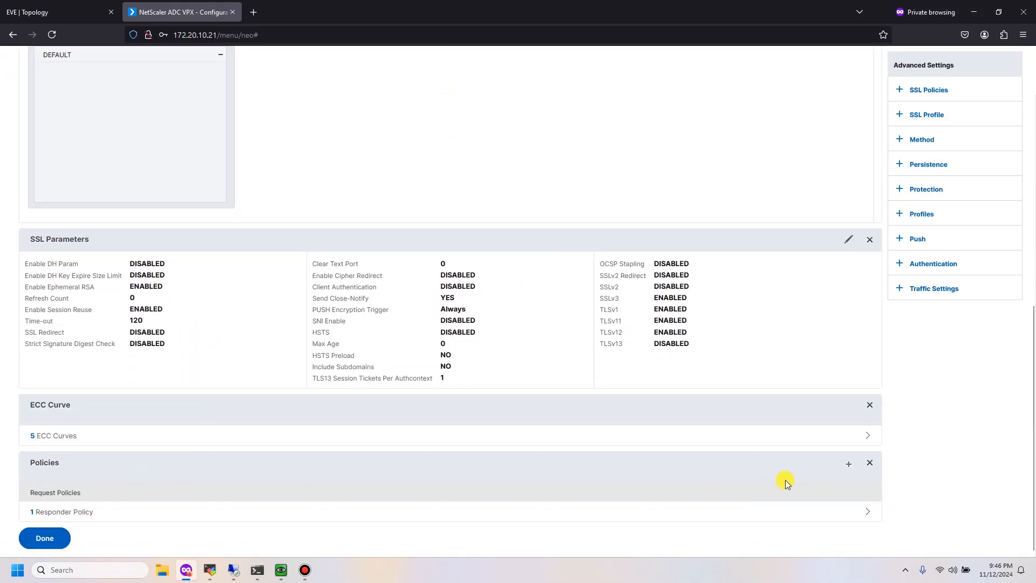
pyautogui.click(845, 465)
pyautogui.click(346, 122)
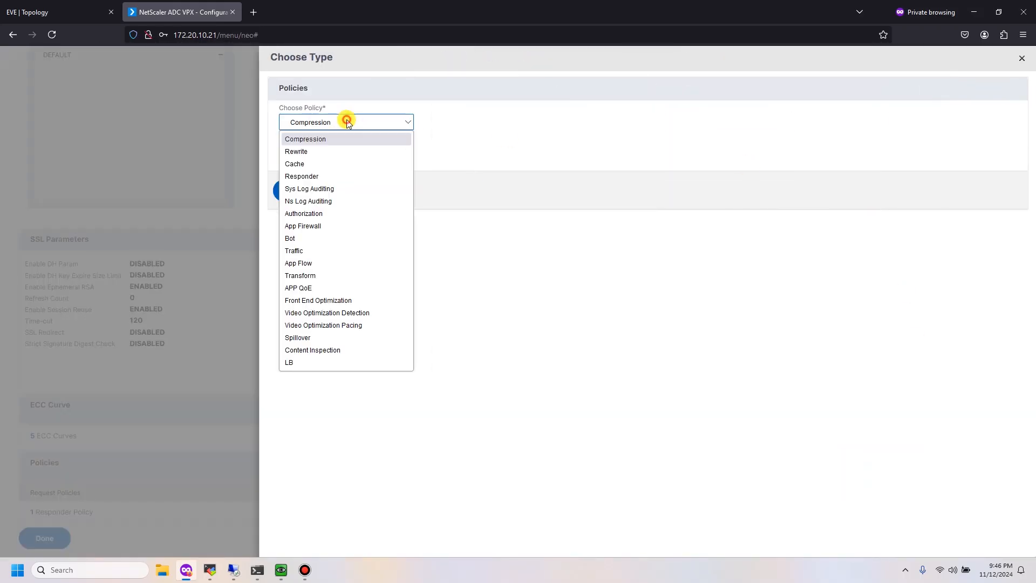
pyautogui.click(324, 176)
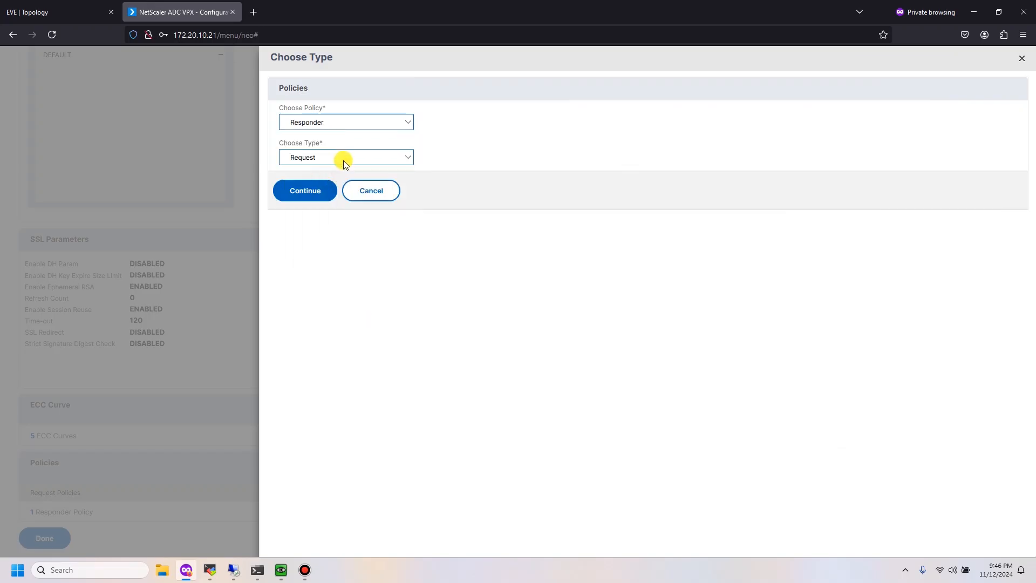
pyautogui.click(317, 186)
pyautogui.click(315, 161)
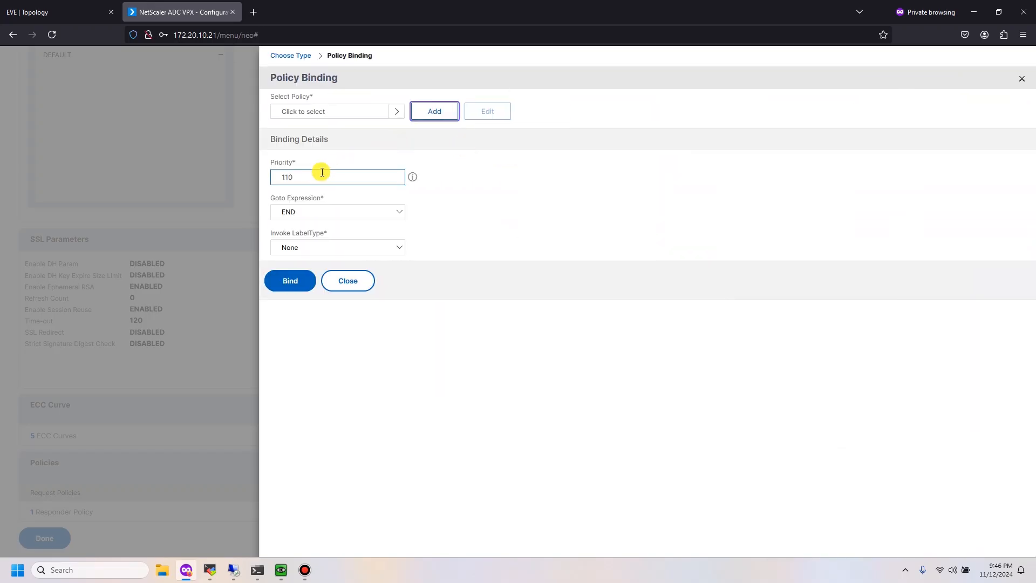
# Bind the Drop-DDoS policy to SSLOFFLOADING-EN with priority 110 and Goto Expression END, then complete the virtual server edit.
pyautogui.click(347, 112)
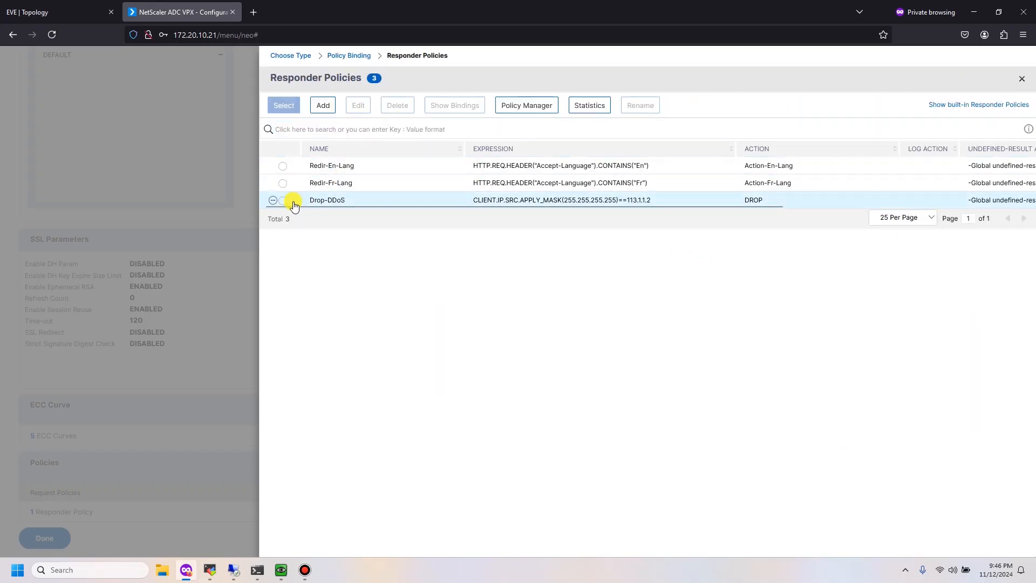
pyautogui.click(284, 105)
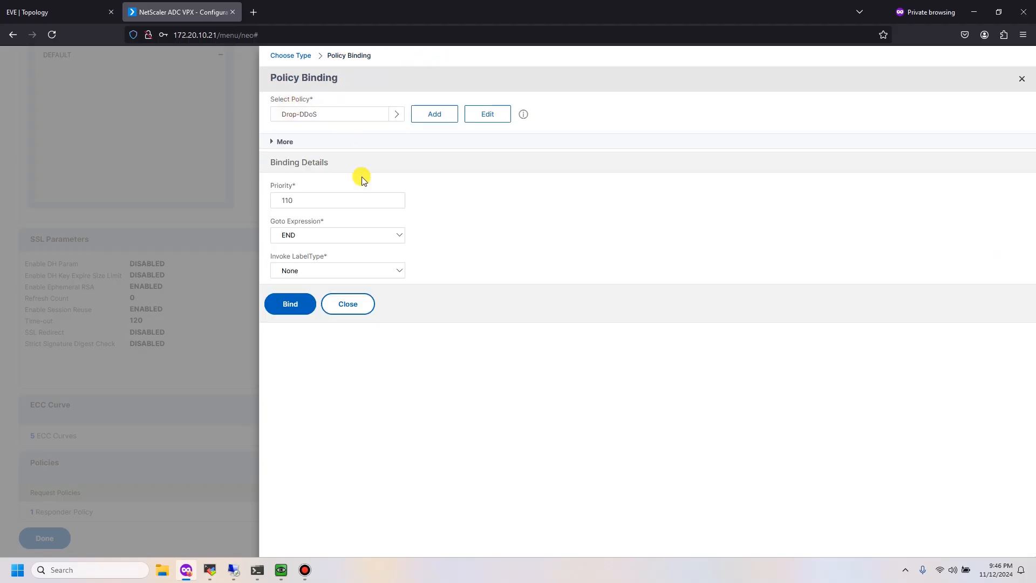
pyautogui.click(304, 199)
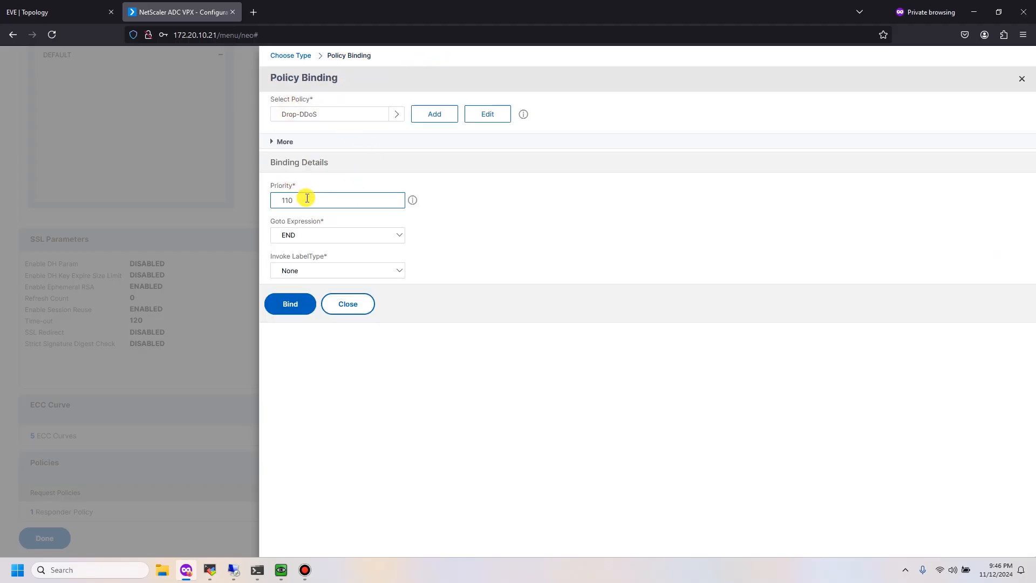
pyautogui.click(522, 208)
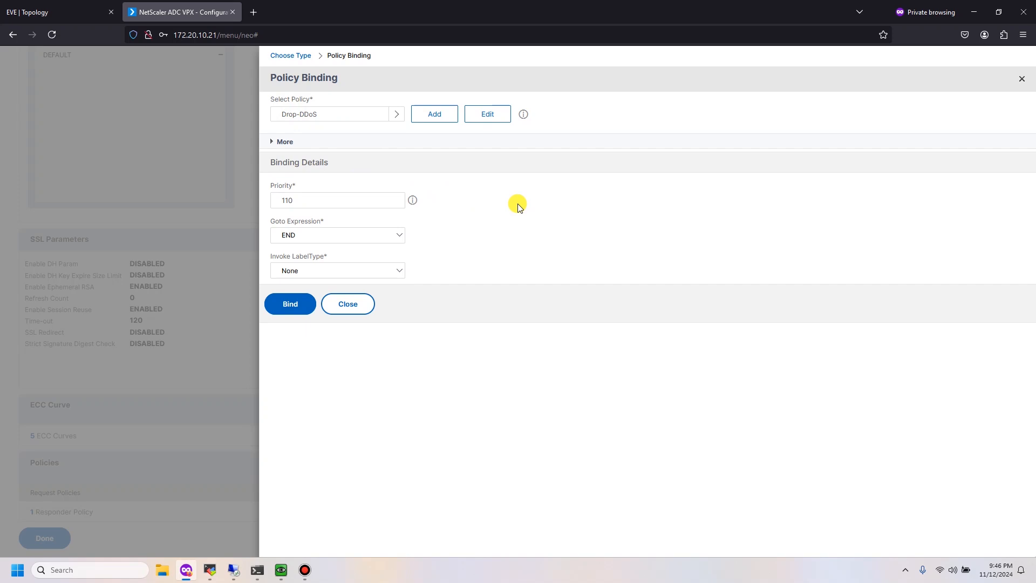
pyautogui.click(296, 305)
pyautogui.click(297, 276)
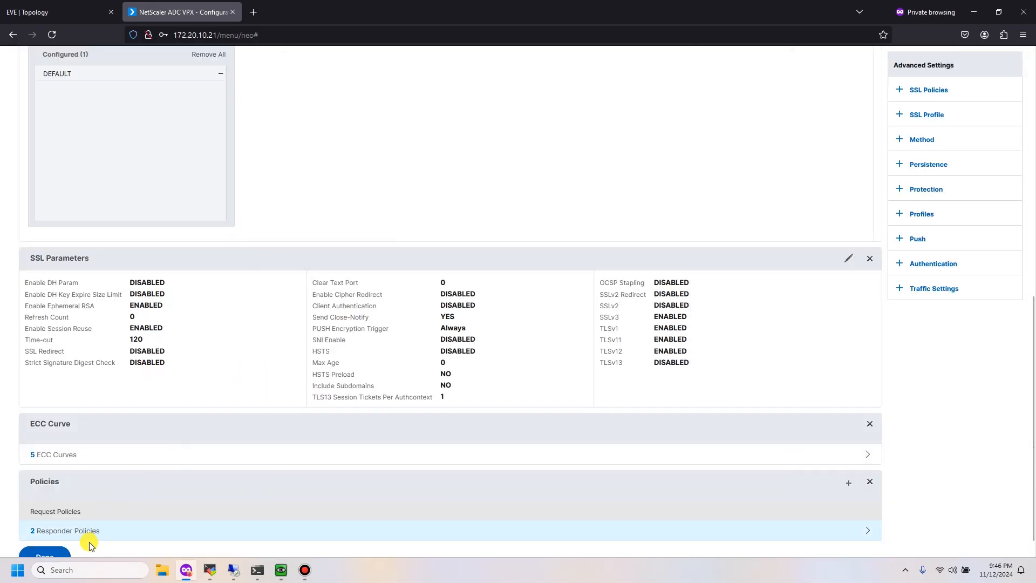
pyautogui.scroll(-1, 70, 550)
pyautogui.click(61, 538)
# Open the responder policy bindings of the SSLOFFLOADING-FR virtual server and start adding a binding.
pyautogui.doubleClick(274, 294)
pyautogui.scroll(-5, 154, 437)
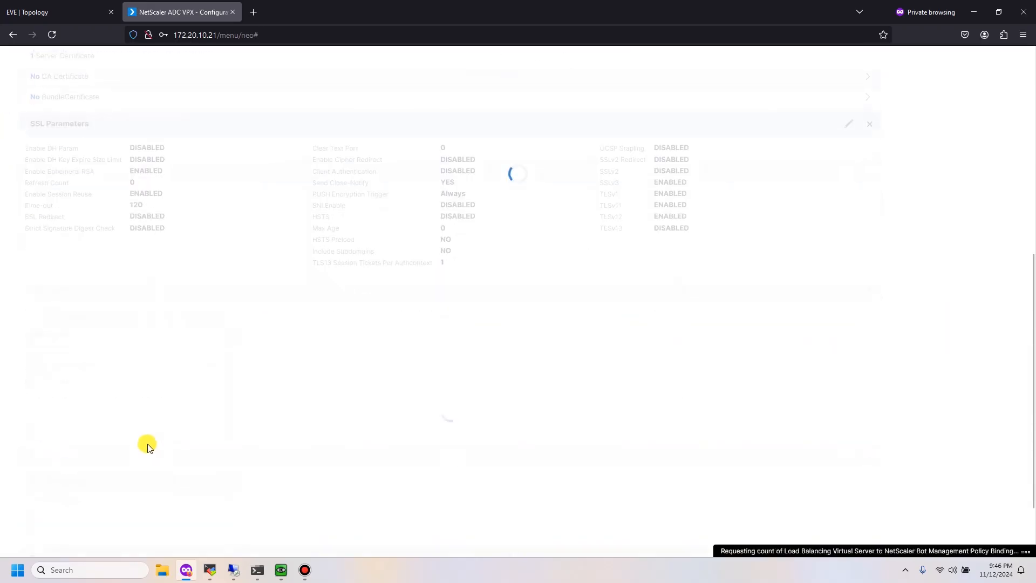
pyautogui.scroll(-3, 150, 448)
pyautogui.click(104, 513)
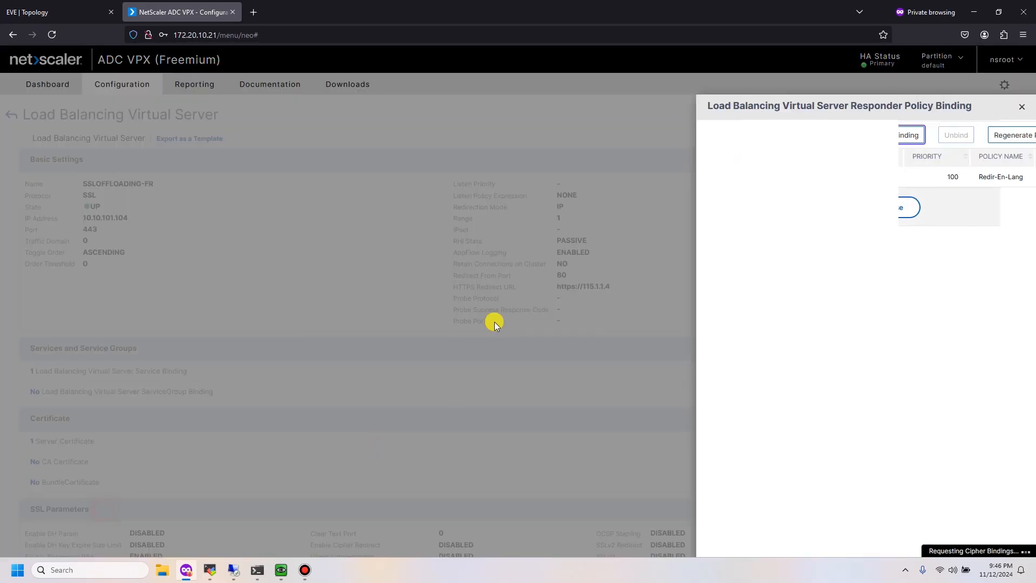
pyautogui.click(316, 135)
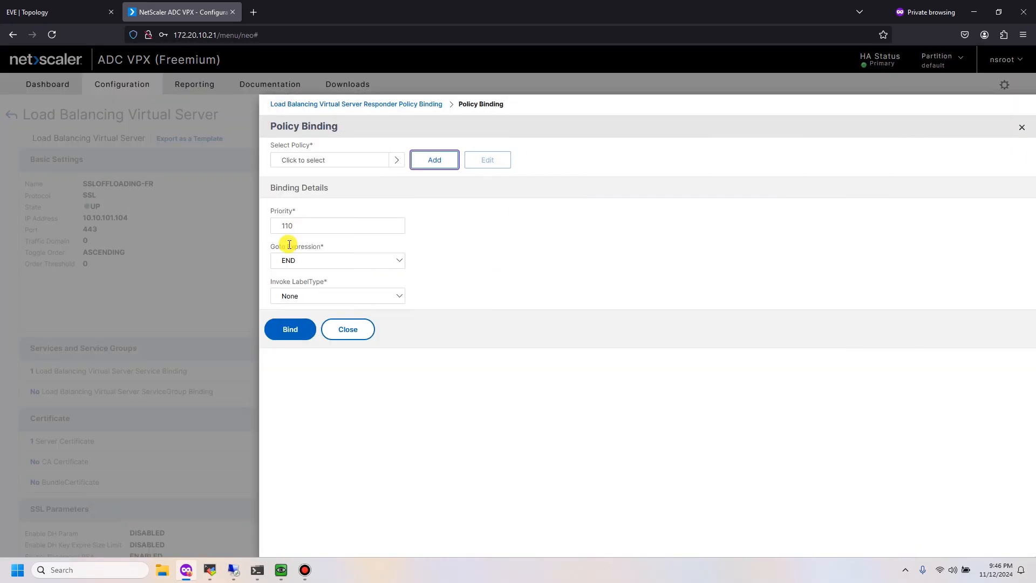
# Bind the Drop-DDoS responder policy to SSLOFFLOADING-FR with priority 110 and Goto Expression END.
pyautogui.click(342, 162)
pyautogui.click(327, 249)
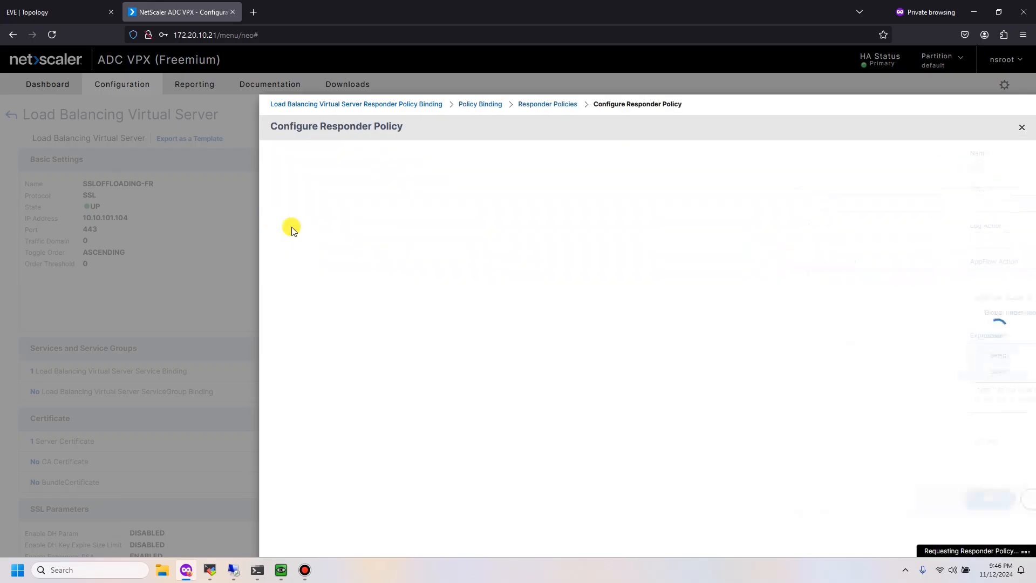
pyautogui.click(346, 482)
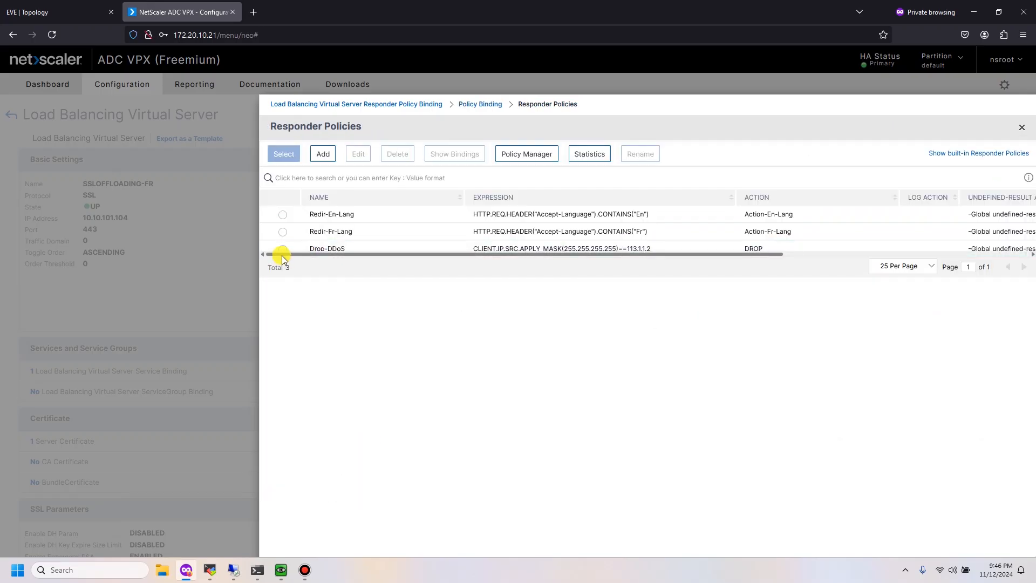
pyautogui.click(282, 250)
pyautogui.click(298, 159)
pyautogui.click(303, 355)
pyautogui.click(317, 247)
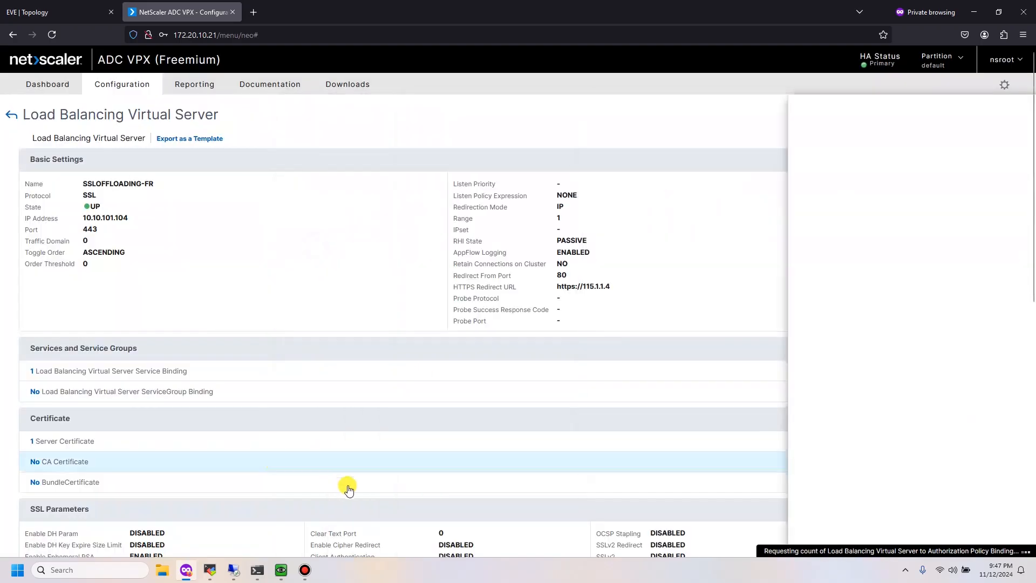
# Finish editing SSLOFFLOADING-FR and save the NetScaler configuration.
pyautogui.scroll(-10, 347, 485)
pyautogui.click(63, 537)
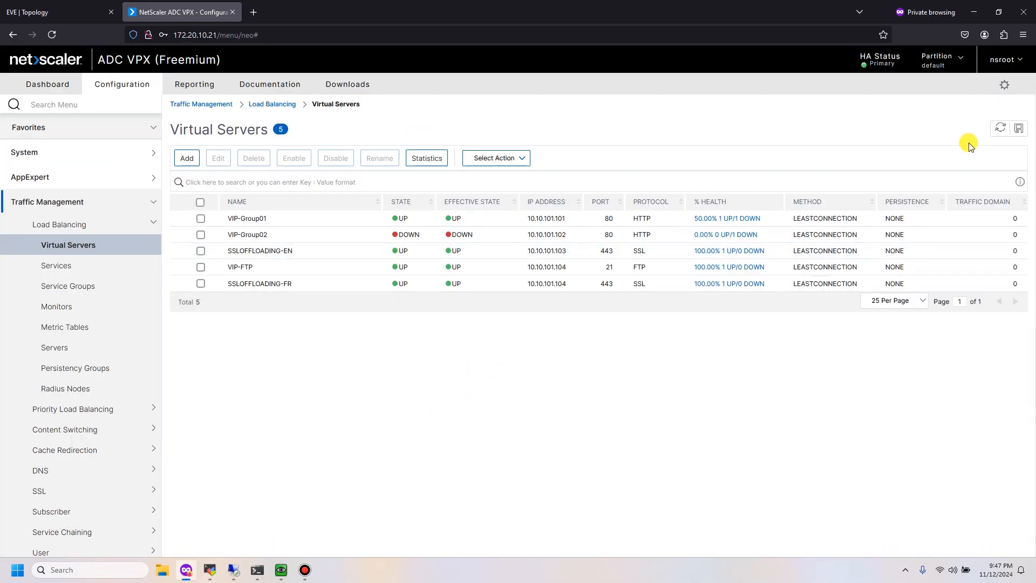
pyautogui.click(1017, 130)
pyautogui.press('Return')
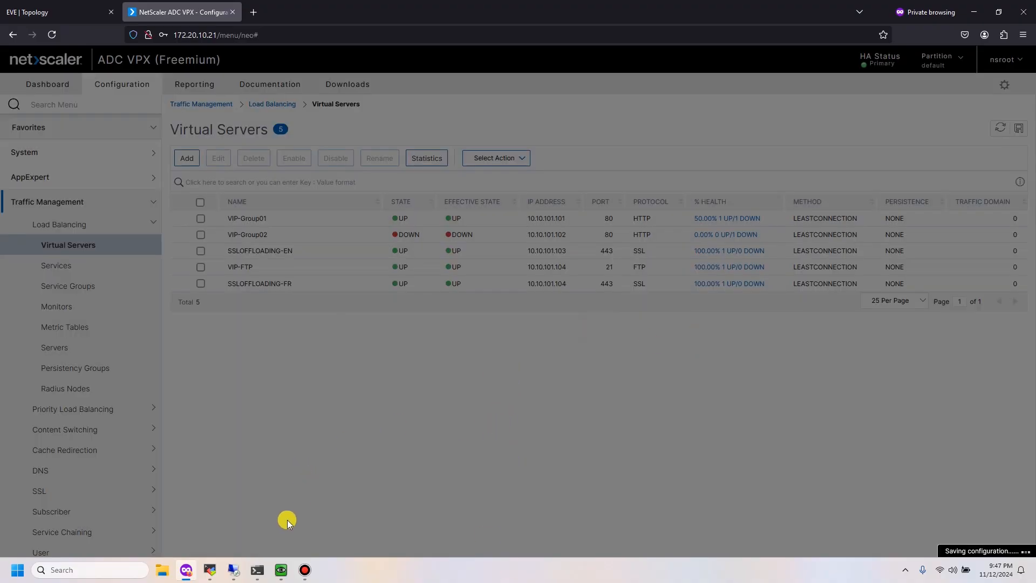
pyautogui.moveTo(281, 570)
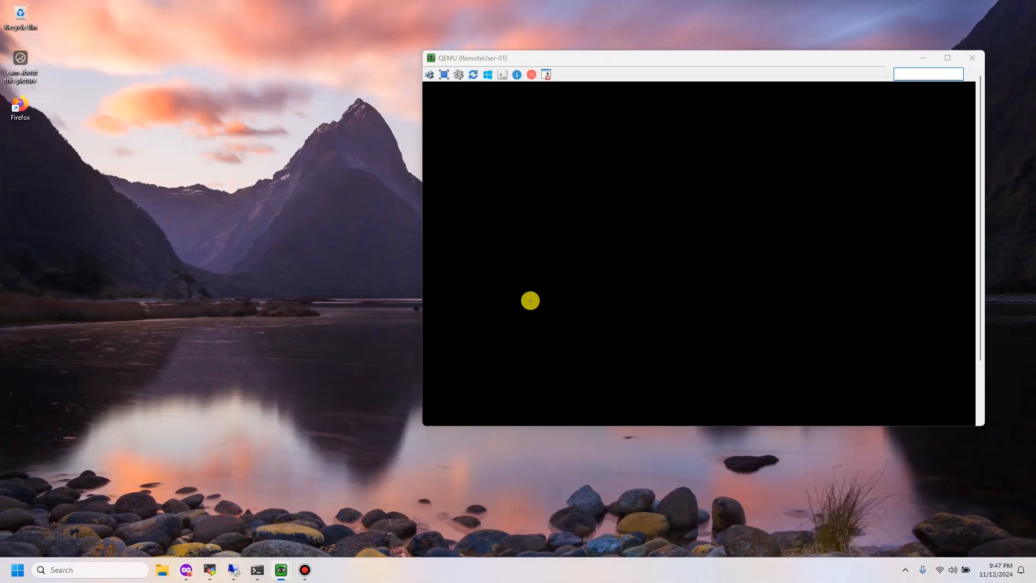
pyautogui.click(233, 519)
pyautogui.moveTo(281, 570)
pyautogui.click(358, 496)
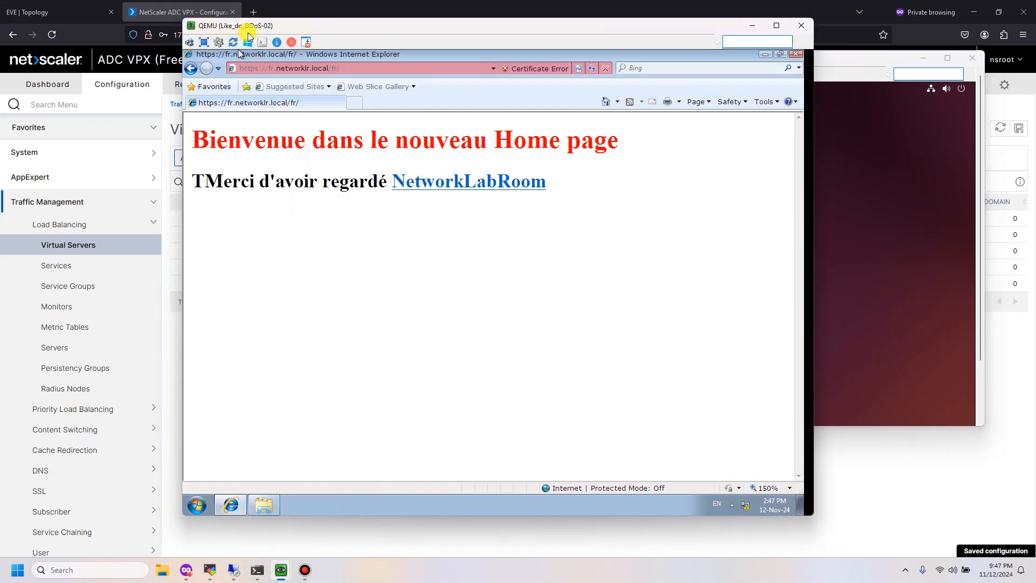
pyautogui.click(590, 69)
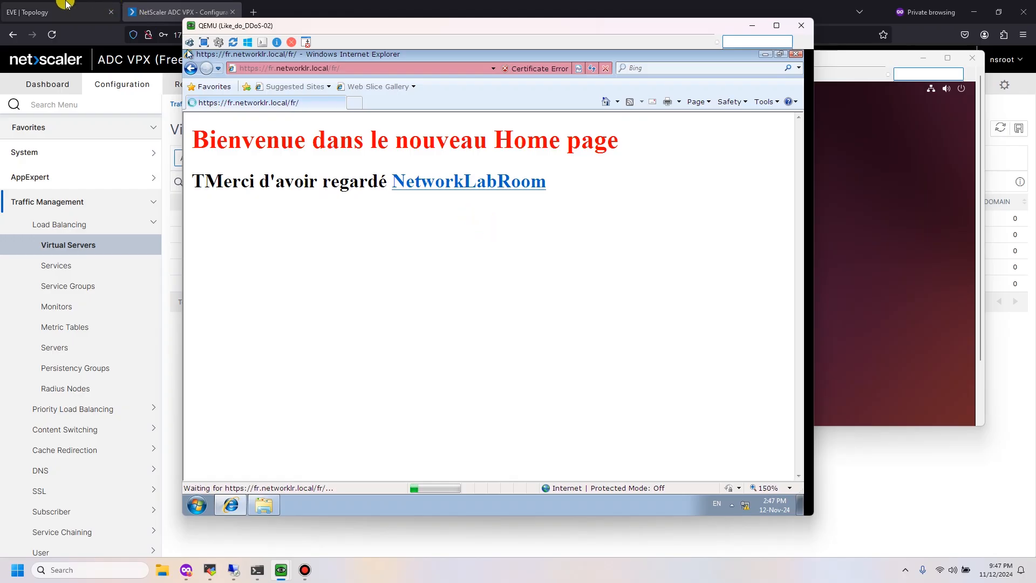
# Check the Like_do_DDoS-02 client's address in the EVE topology, then reload the French page on its console.
pyautogui.click(54, 12)
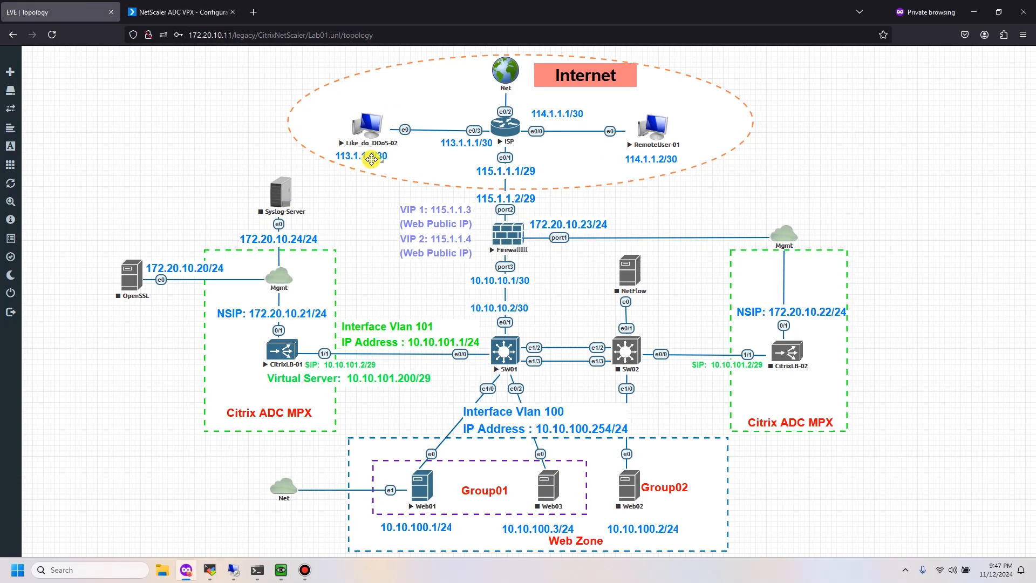
pyautogui.click(216, 13)
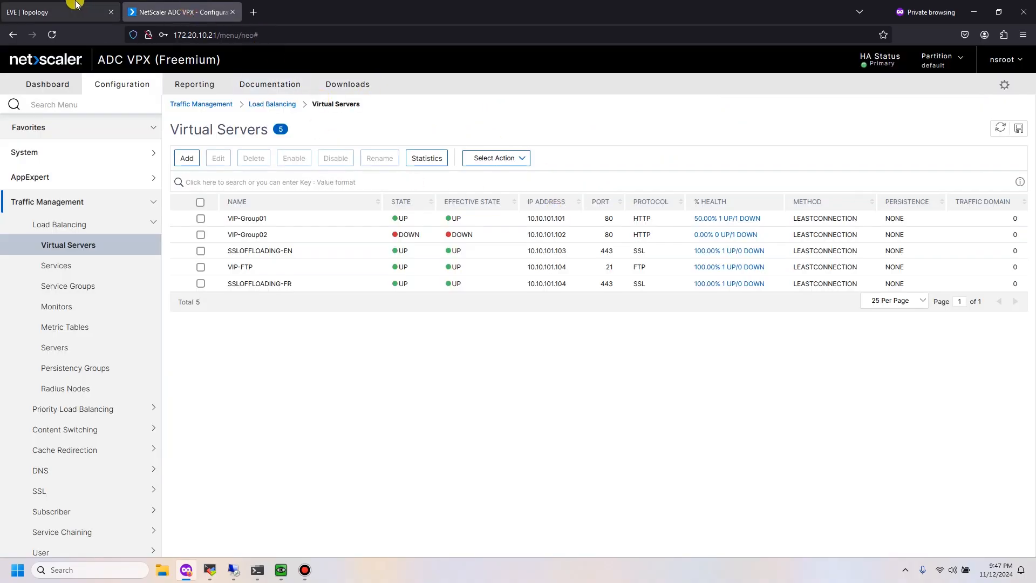
pyautogui.moveTo(293, 558)
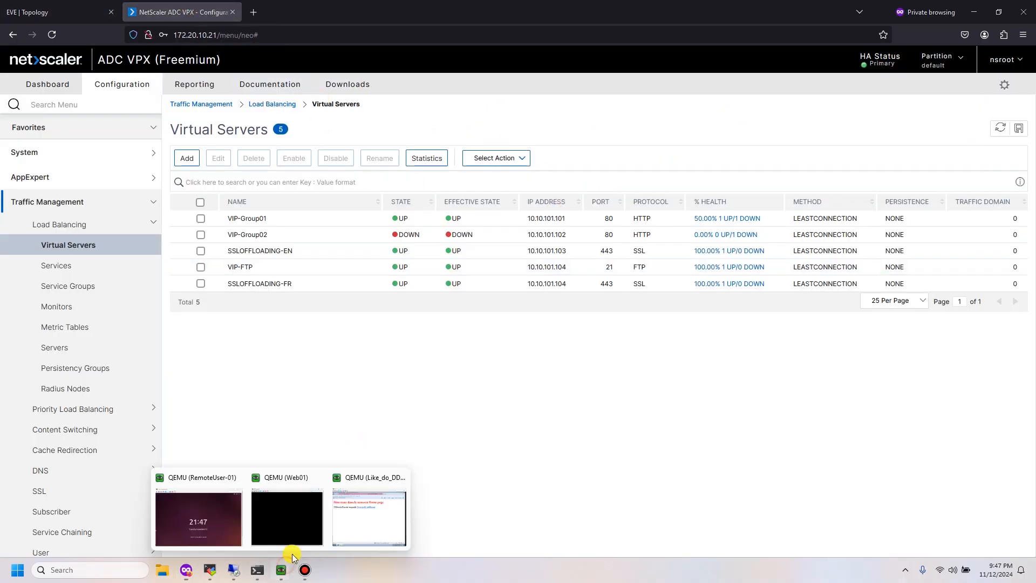
pyautogui.click(370, 510)
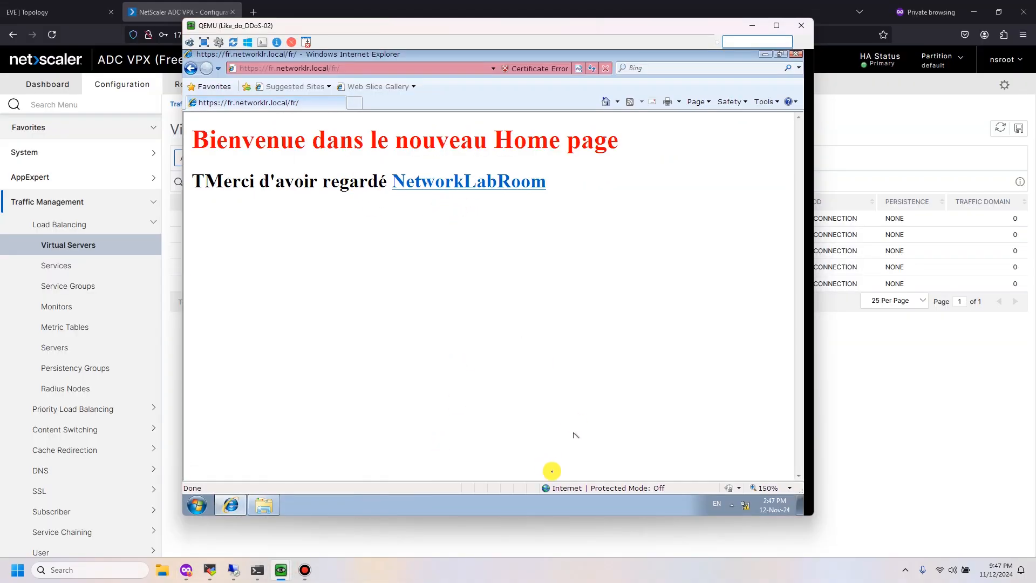
pyautogui.click(591, 68)
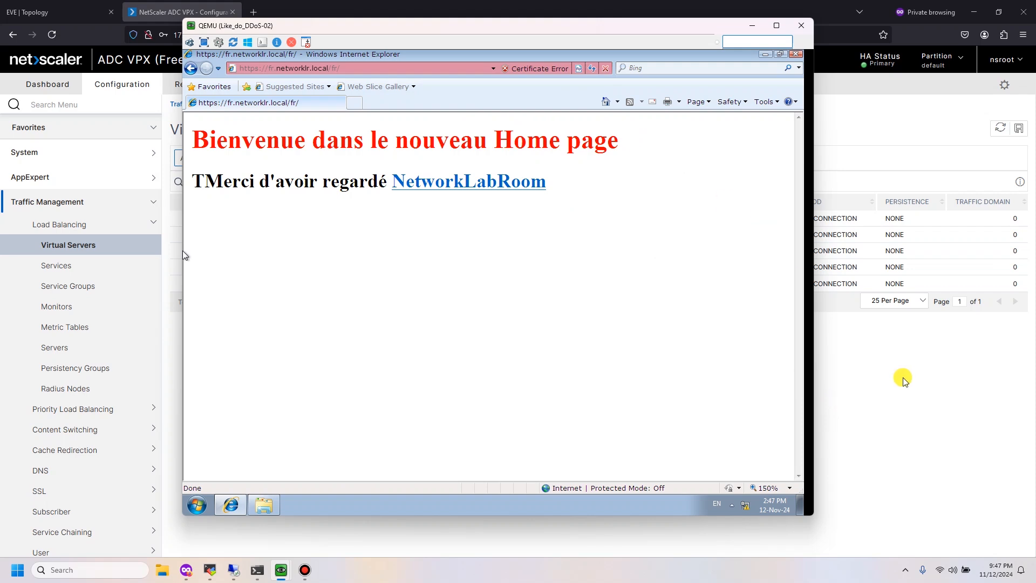
pyautogui.click(378, 68)
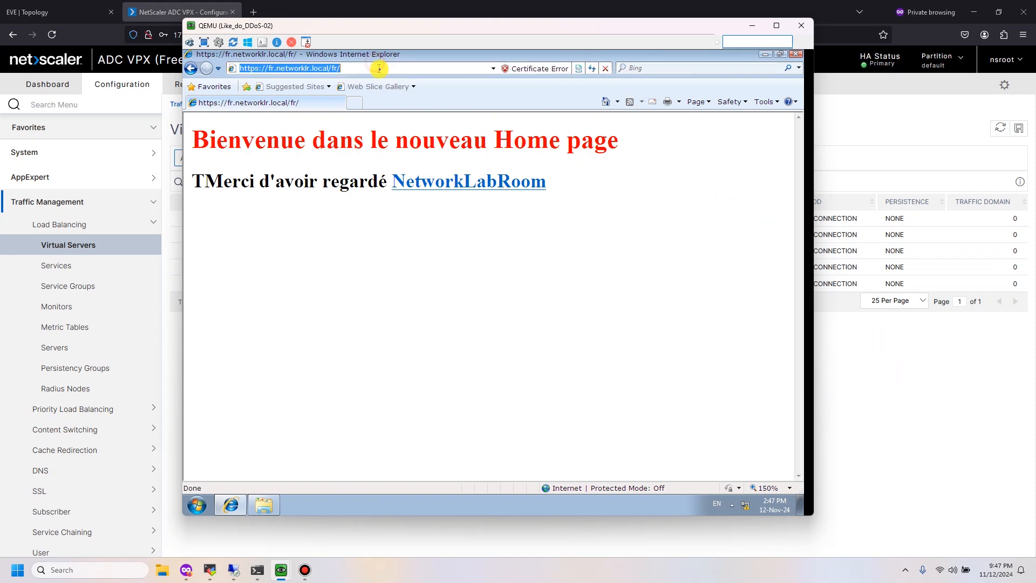
pyautogui.click(378, 68)
pyautogui.press('BackSpace')
pyautogui.press('BackSpace')
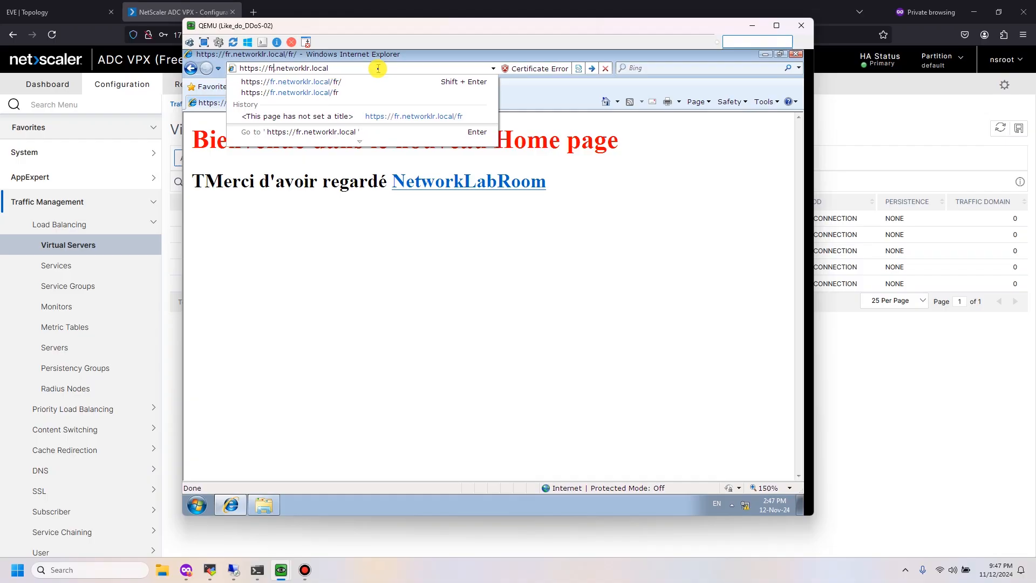
pyautogui.press('BackSpace')
pyautogui.press('BackSpace')
pyautogui.press('BackSpace')
pyautogui.press('Return')
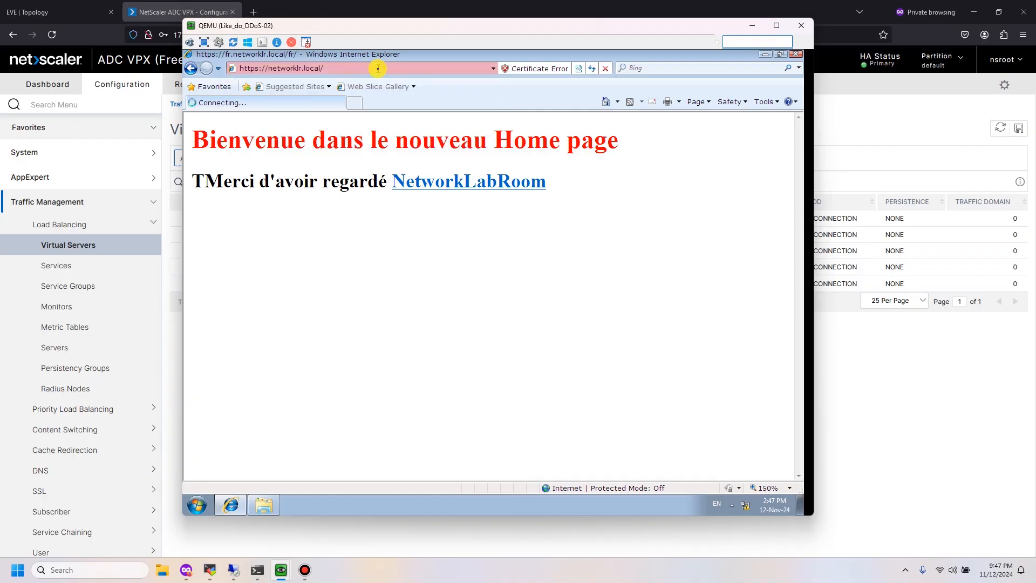
pyautogui.click(920, 343)
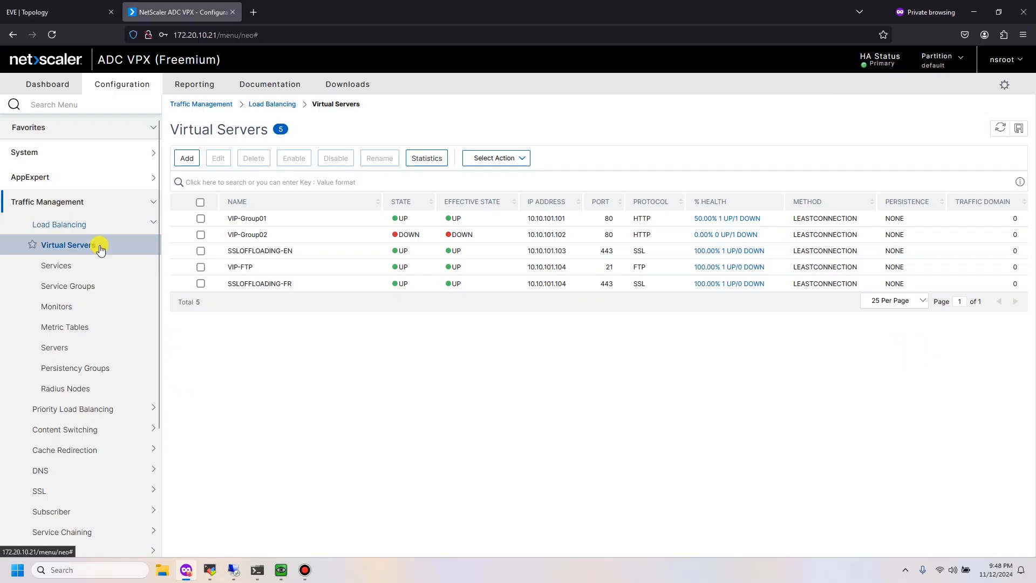
pyautogui.moveTo(281, 568)
pyautogui.click(343, 512)
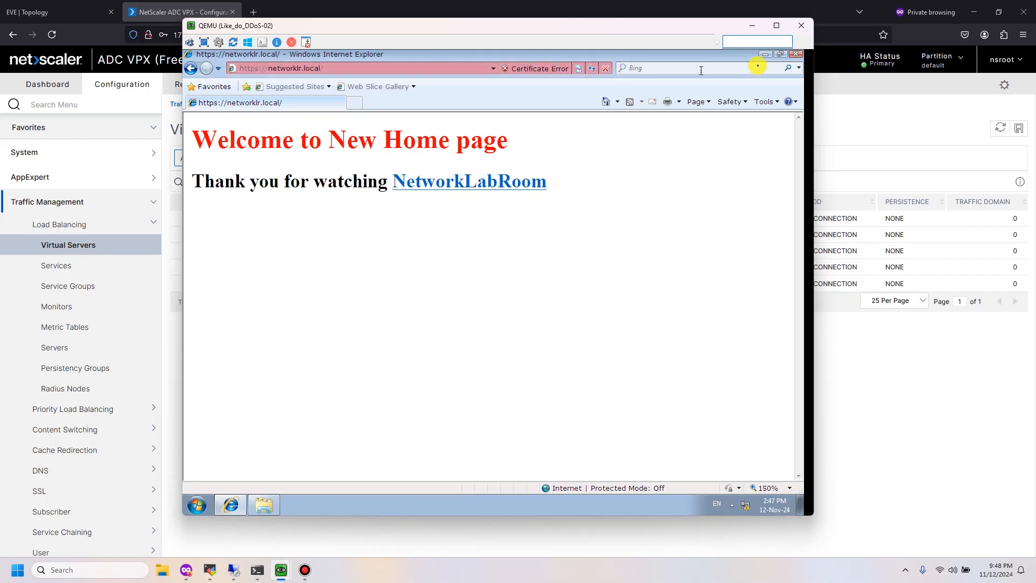
pyautogui.click(795, 54)
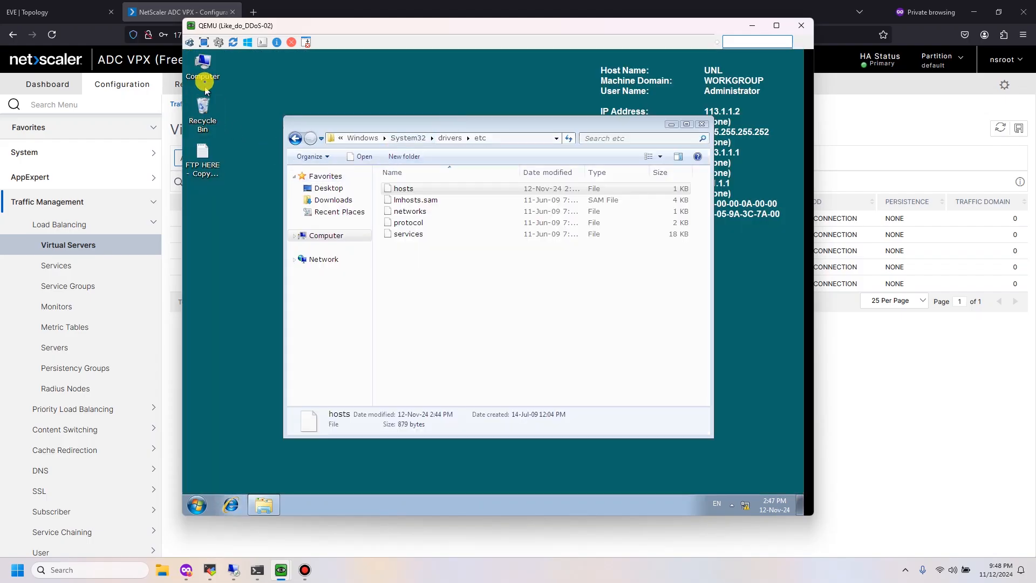
pyautogui.click(231, 505)
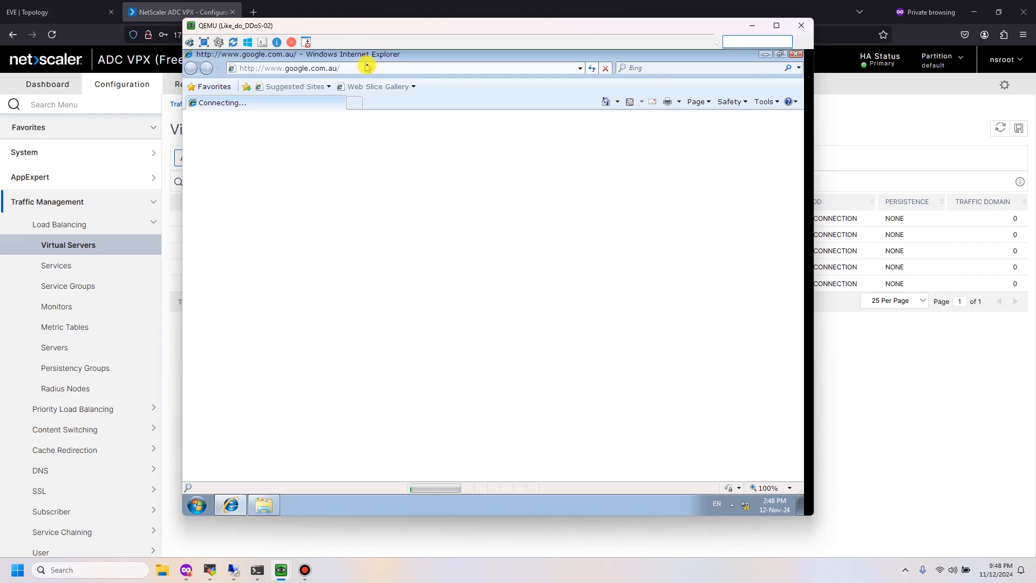
pyautogui.click(368, 66)
pyautogui.write('htt')
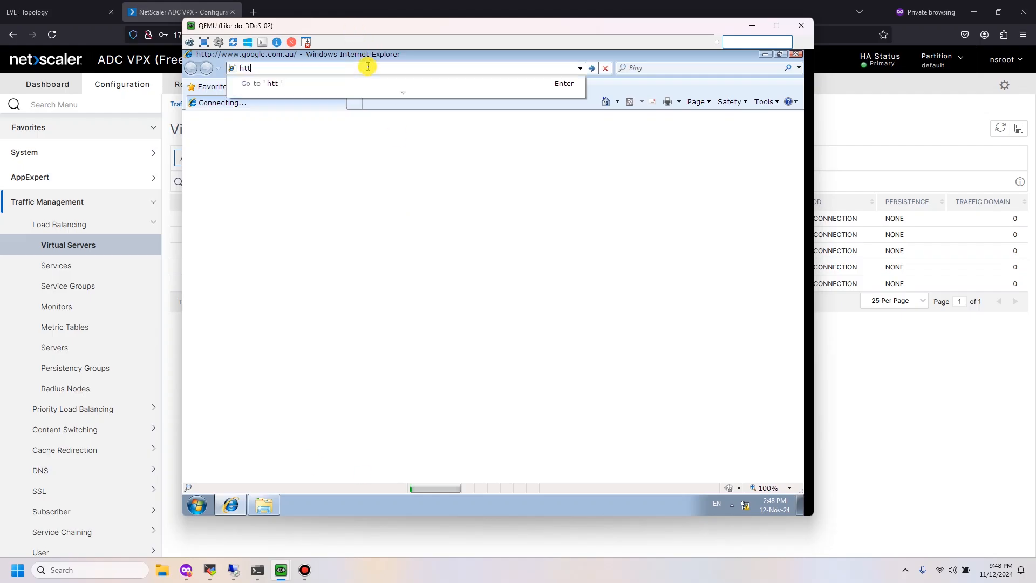
pyautogui.write('ps://networ')
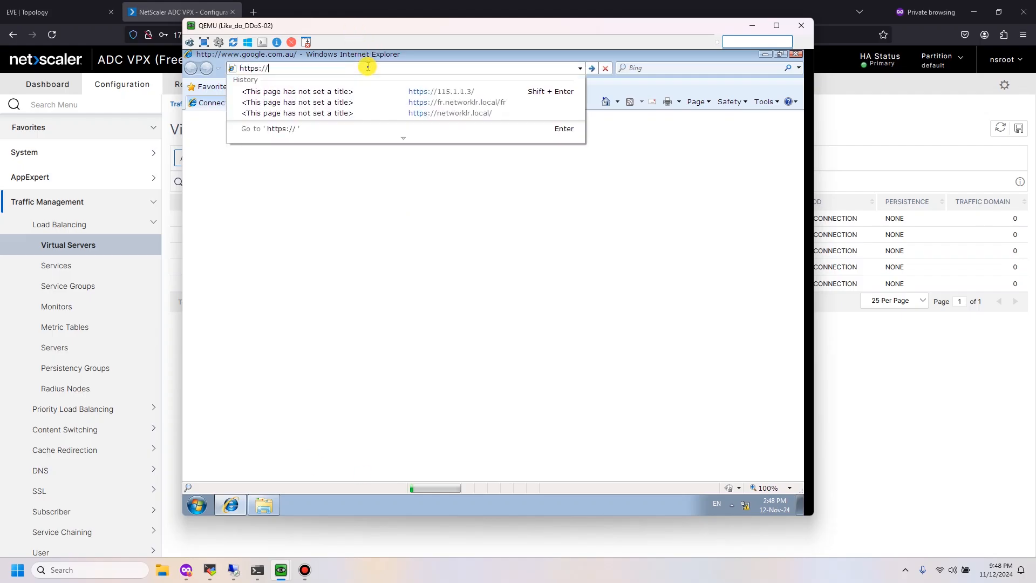
pyautogui.press('Down')
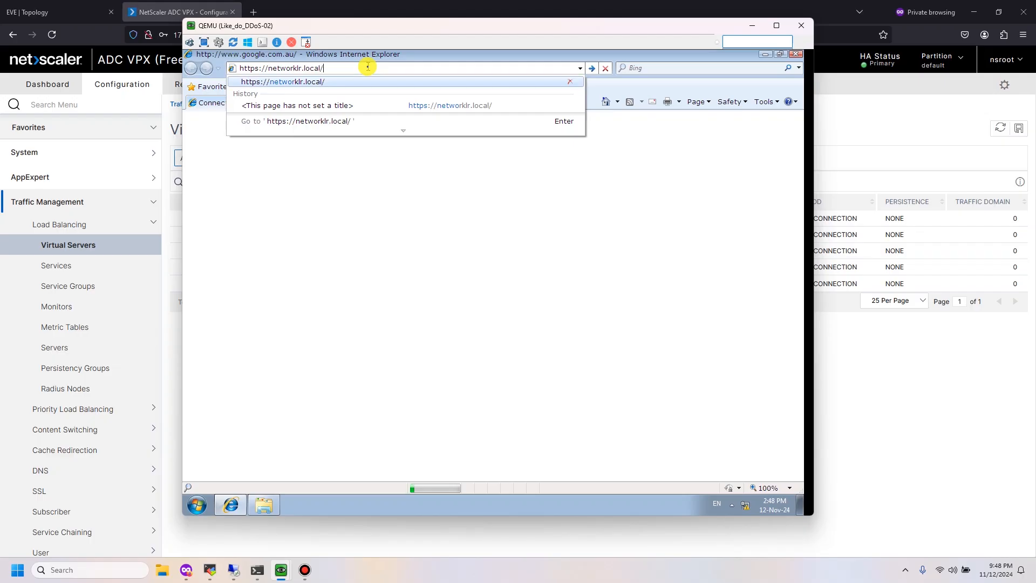
pyautogui.press('Return')
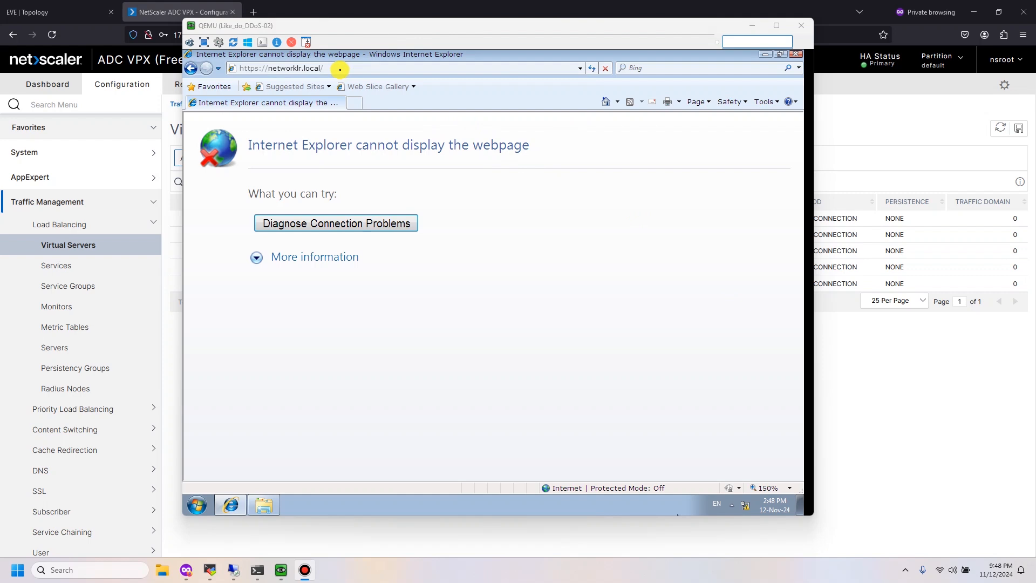
pyautogui.click(313, 68)
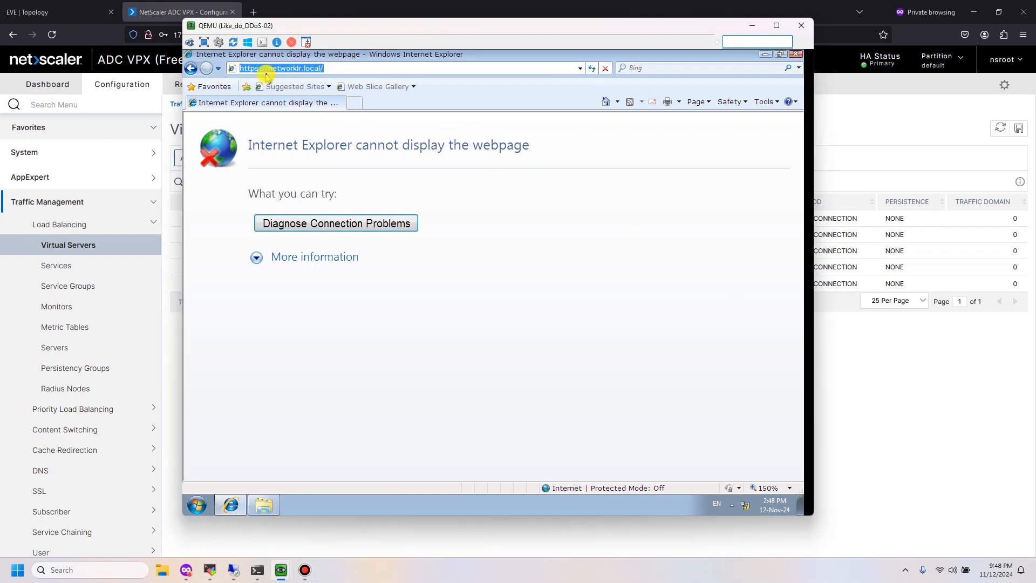
pyautogui.click(268, 68)
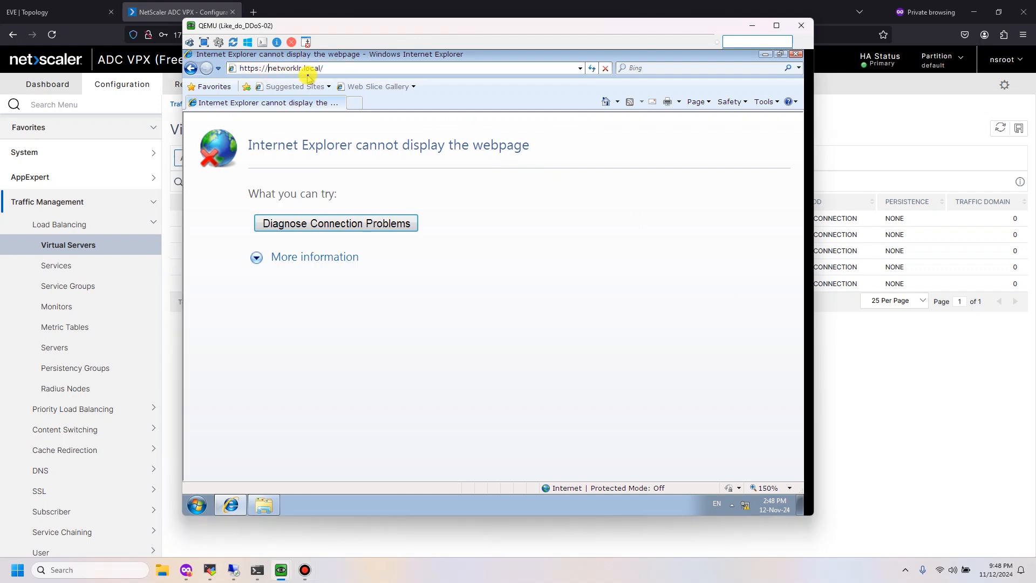
pyautogui.write('fr.')
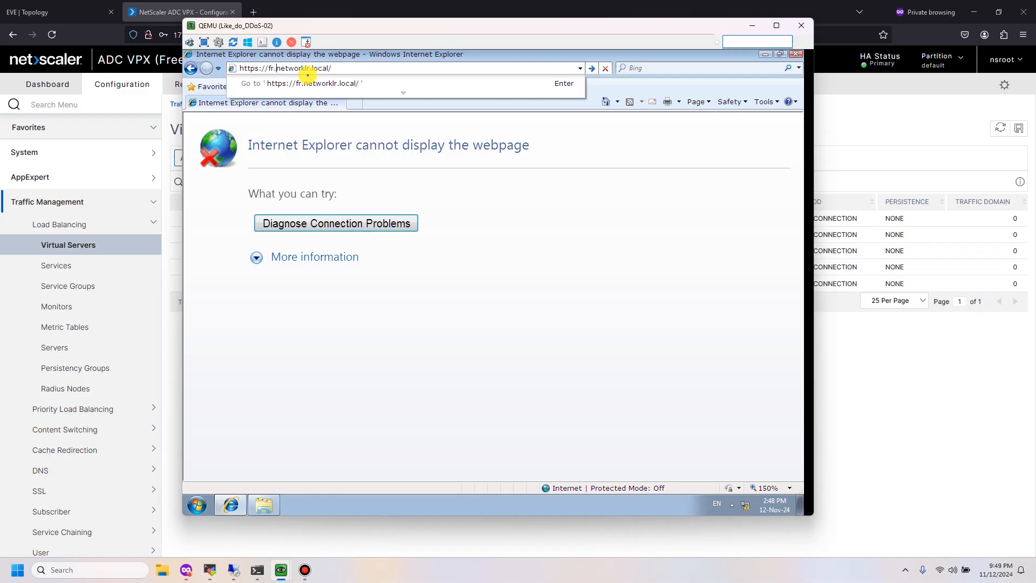
pyautogui.click(305, 82)
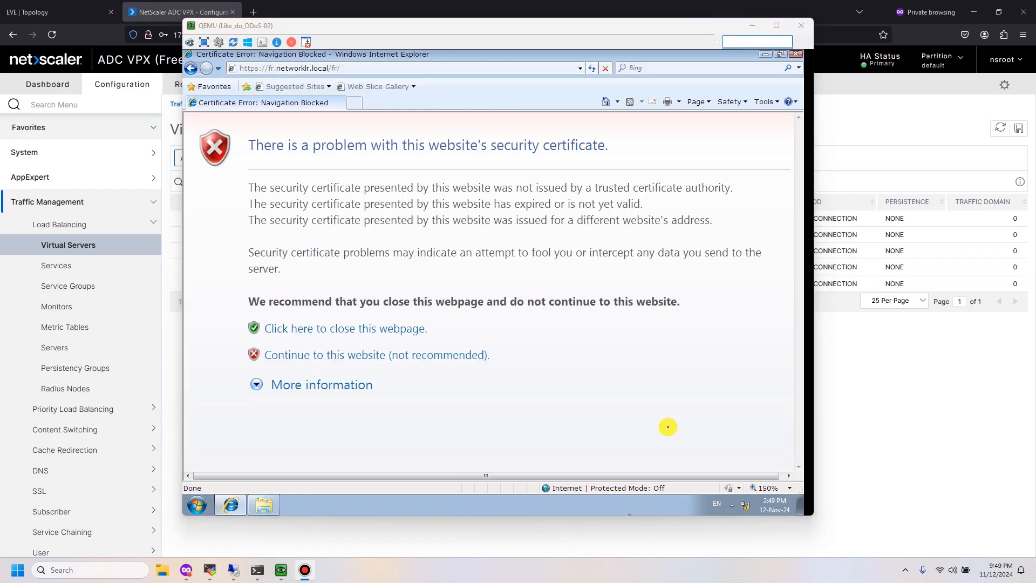
pyautogui.click(478, 355)
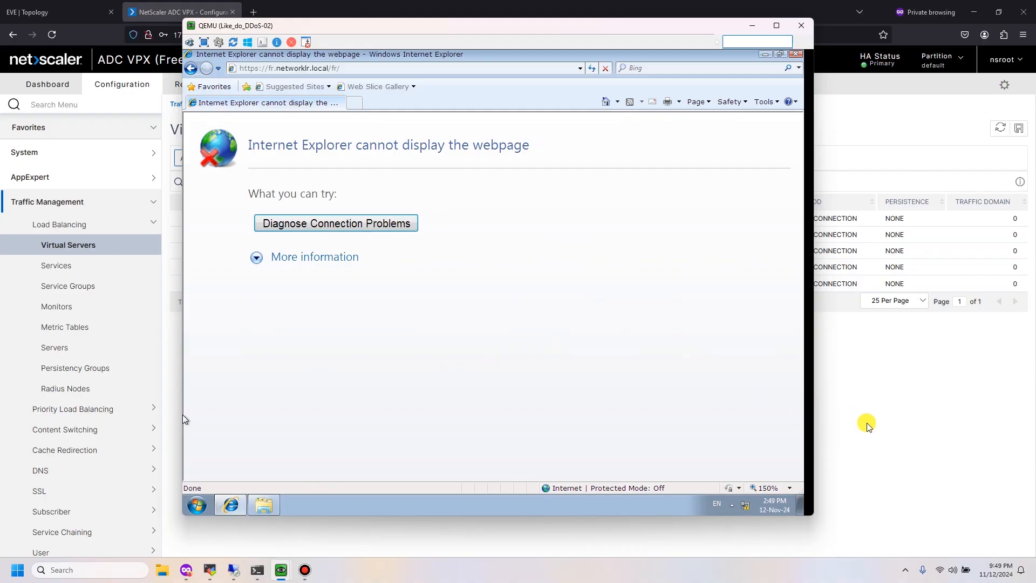
# Switch to the NetScaler web console and examine the AppExpert Responder policies and the hit counts of the Responder actions.
pyautogui.click(866, 422)
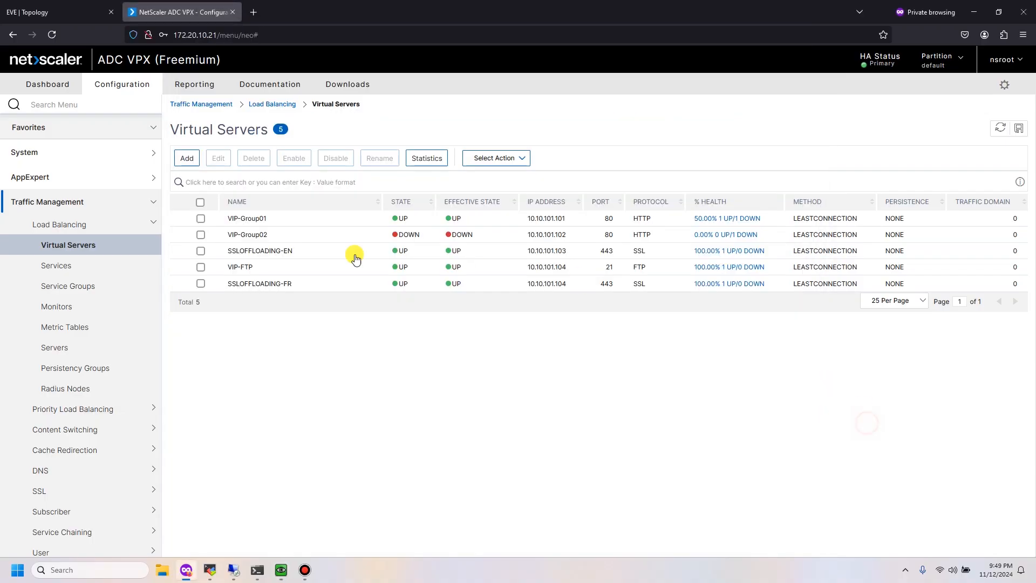
pyautogui.click(75, 175)
pyautogui.scroll(-1, 102, 372)
pyautogui.scroll(-3, 89, 388)
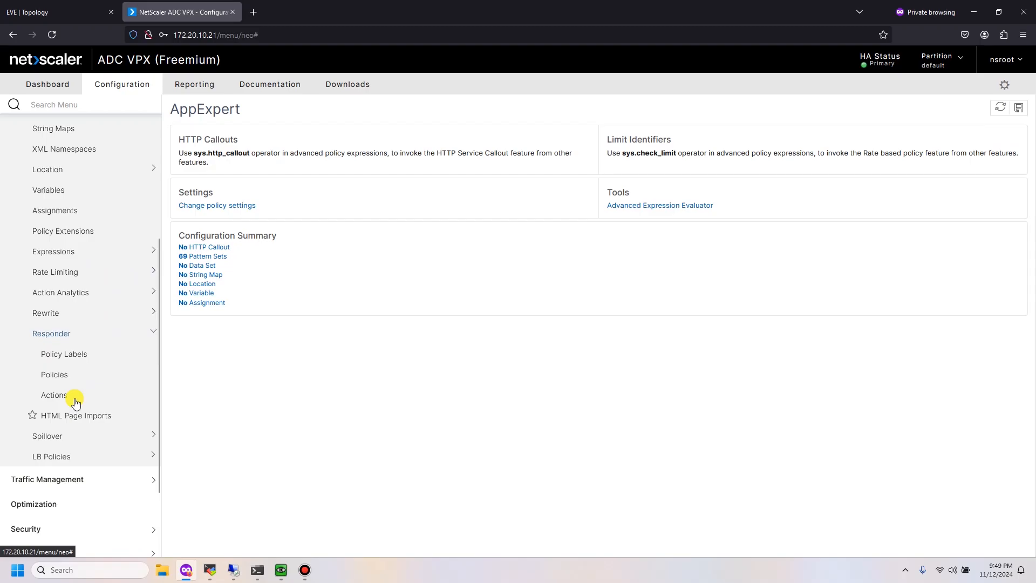
pyautogui.click(63, 373)
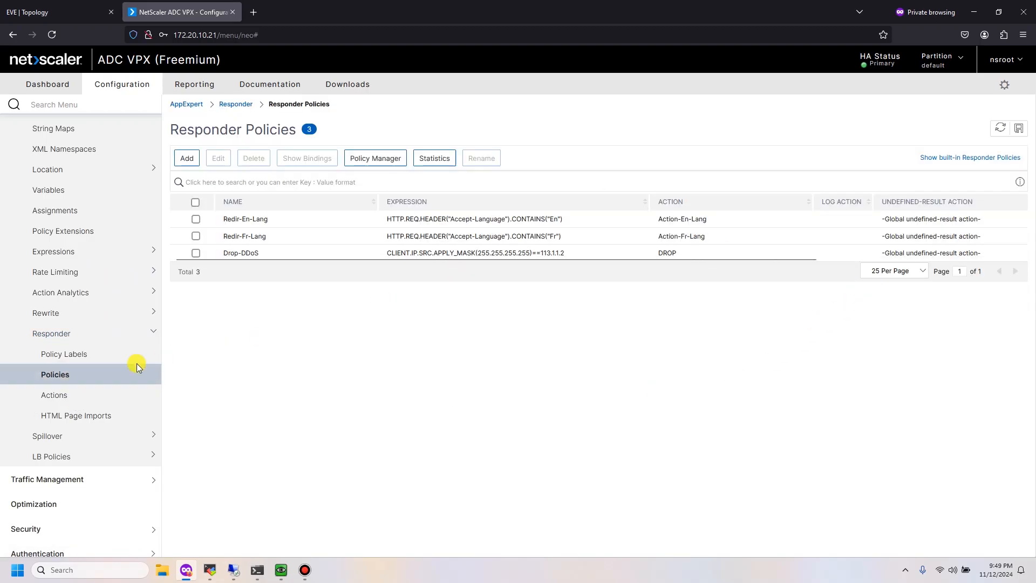
pyautogui.click(67, 395)
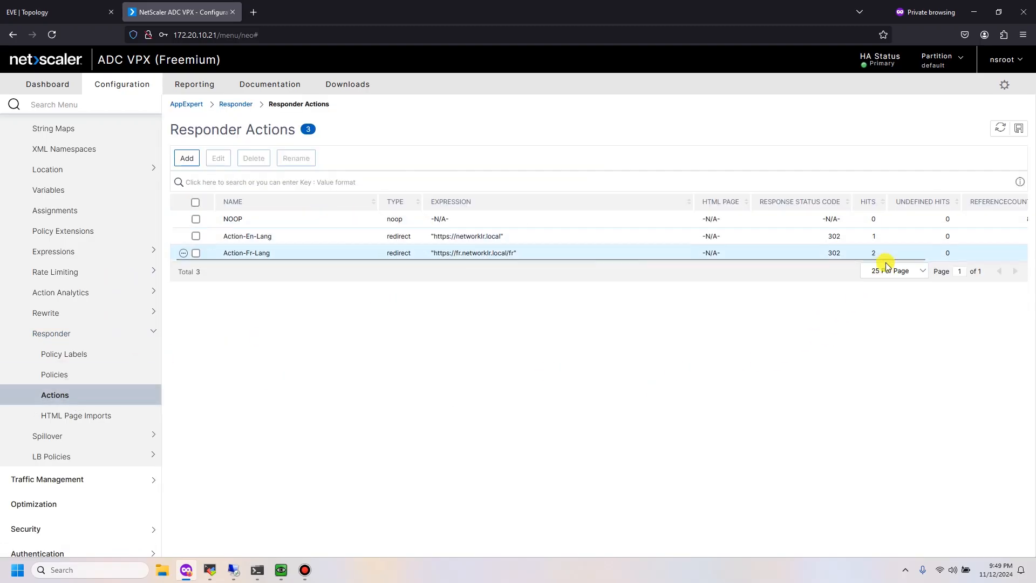
pyautogui.click(111, 368)
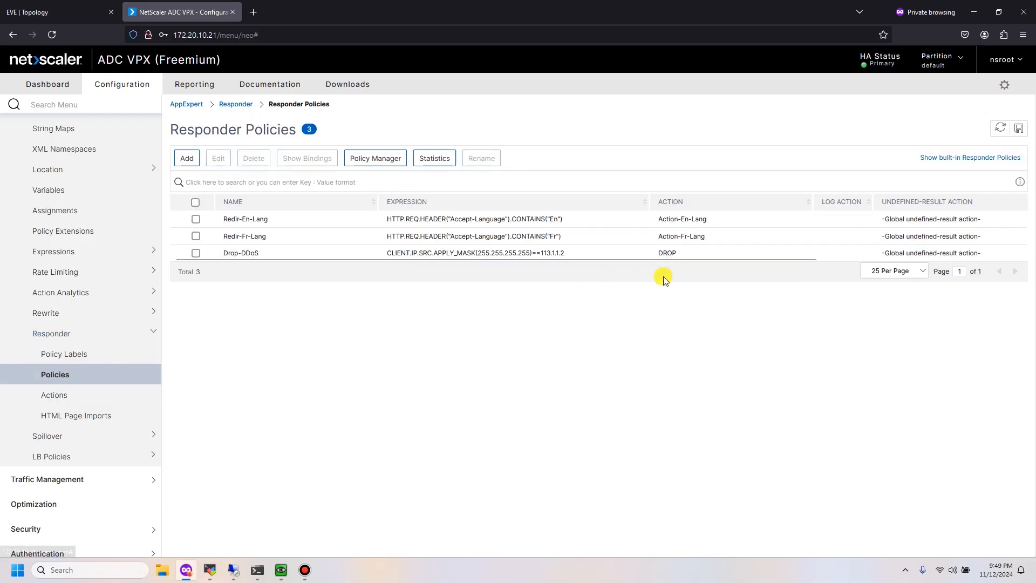
pyautogui.click(60, 394)
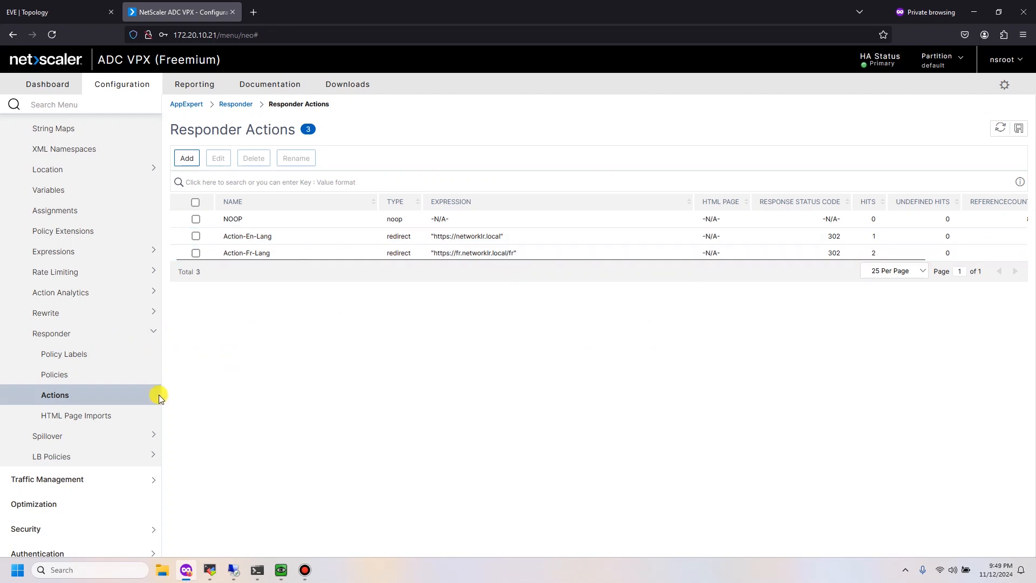
# Select the Drop-DDoS policy among the Responder policies and open its statistics.
pyautogui.click(95, 376)
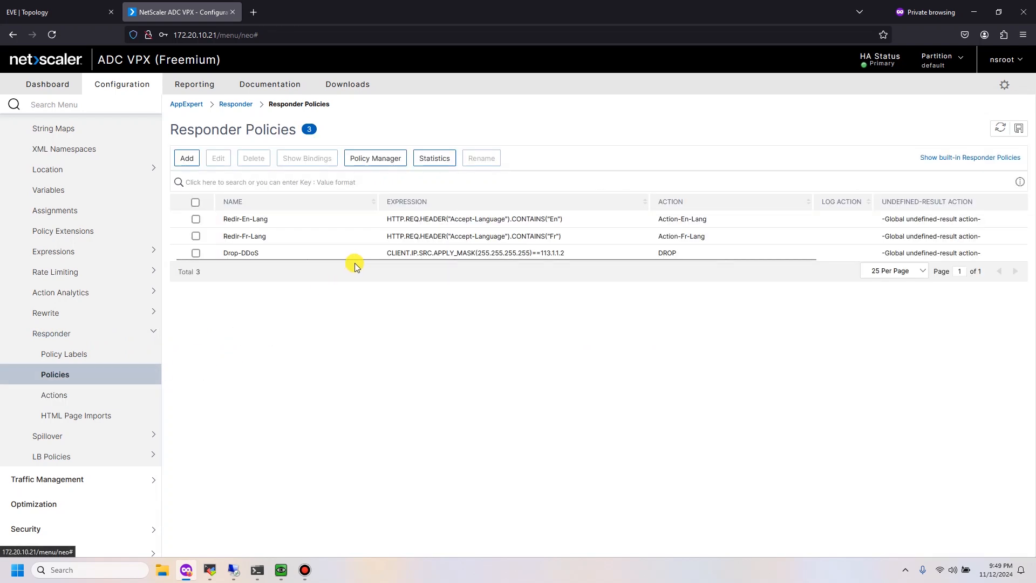
pyautogui.doubleClick(327, 254)
pyautogui.click(11, 117)
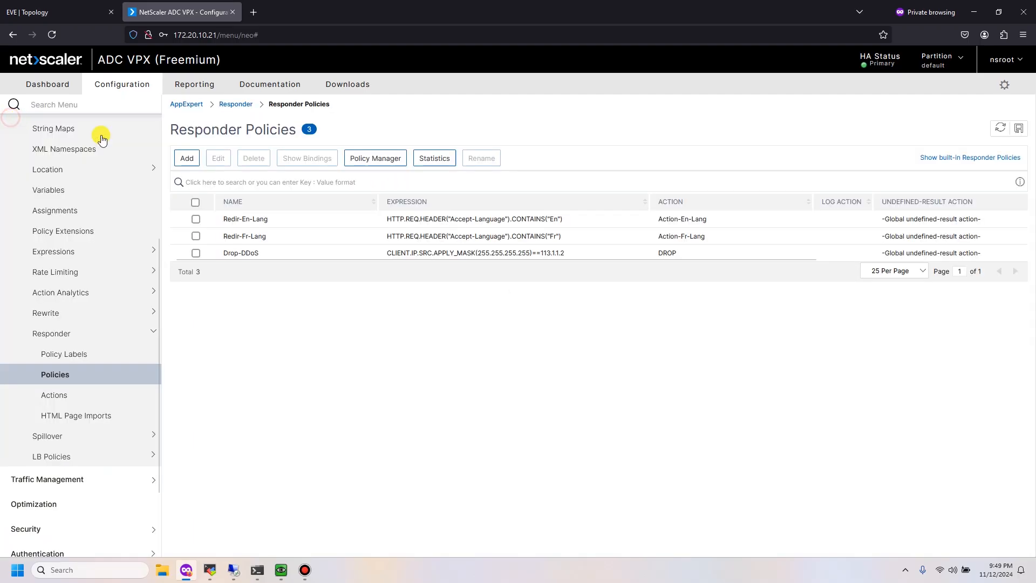
pyautogui.click(195, 253)
pyautogui.click(429, 159)
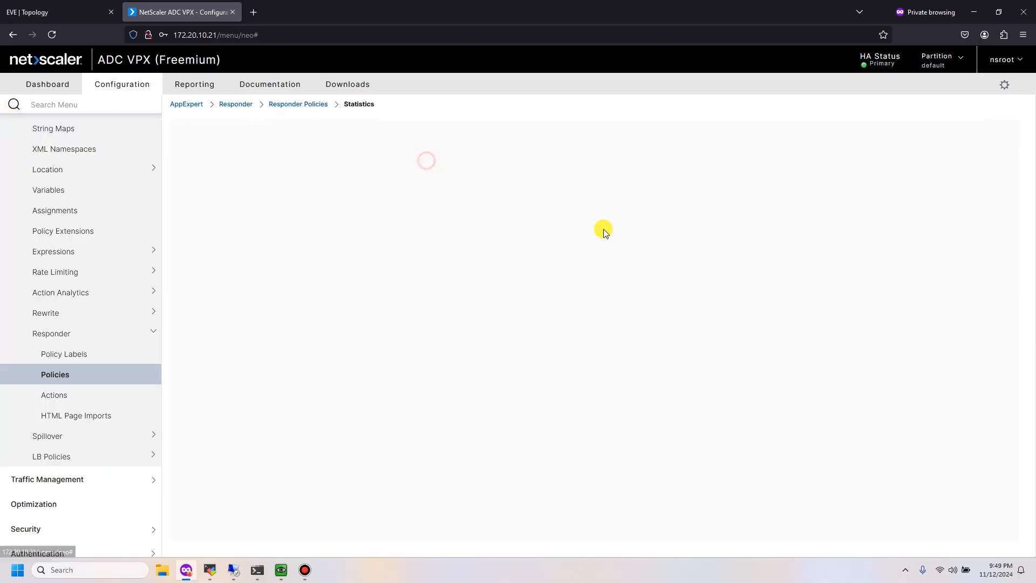